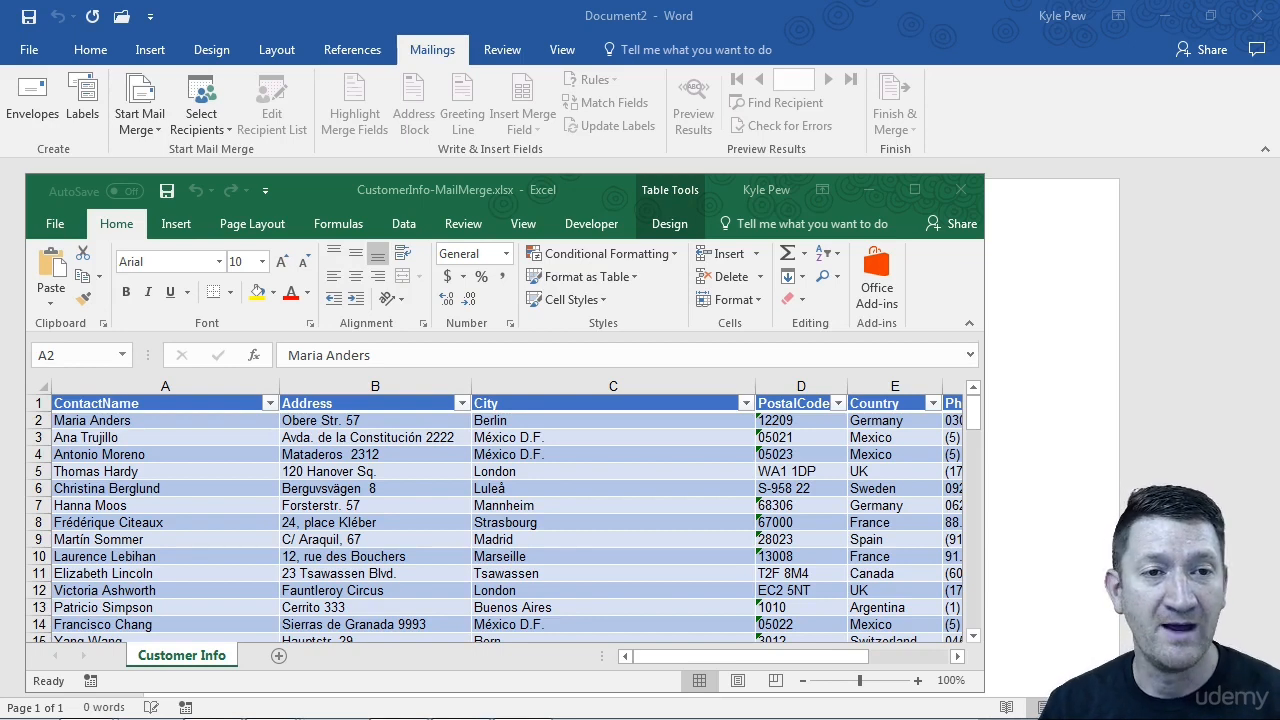
Reposition and enlarge the CustomerInfo-MailMerge.xlsx window to view all the customer data columns
left_click_drag(439, 194, 496, 182)
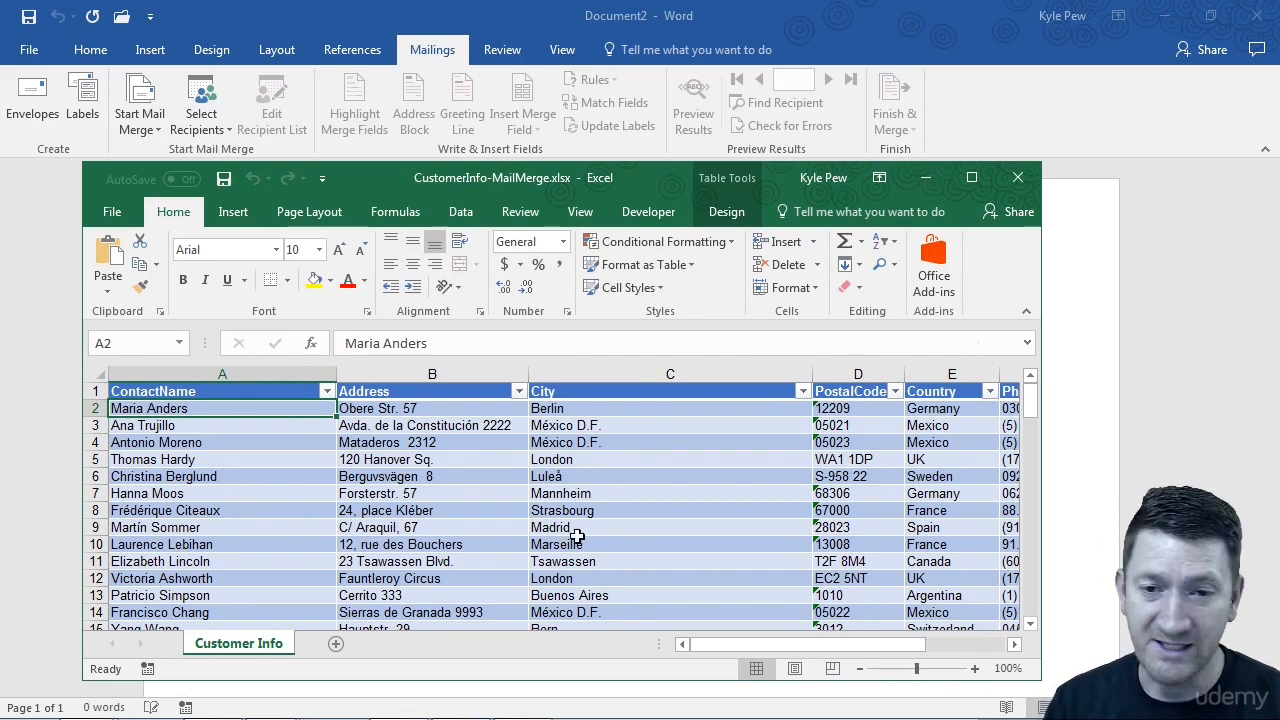
left_click_drag(1040, 680, 1203, 697)
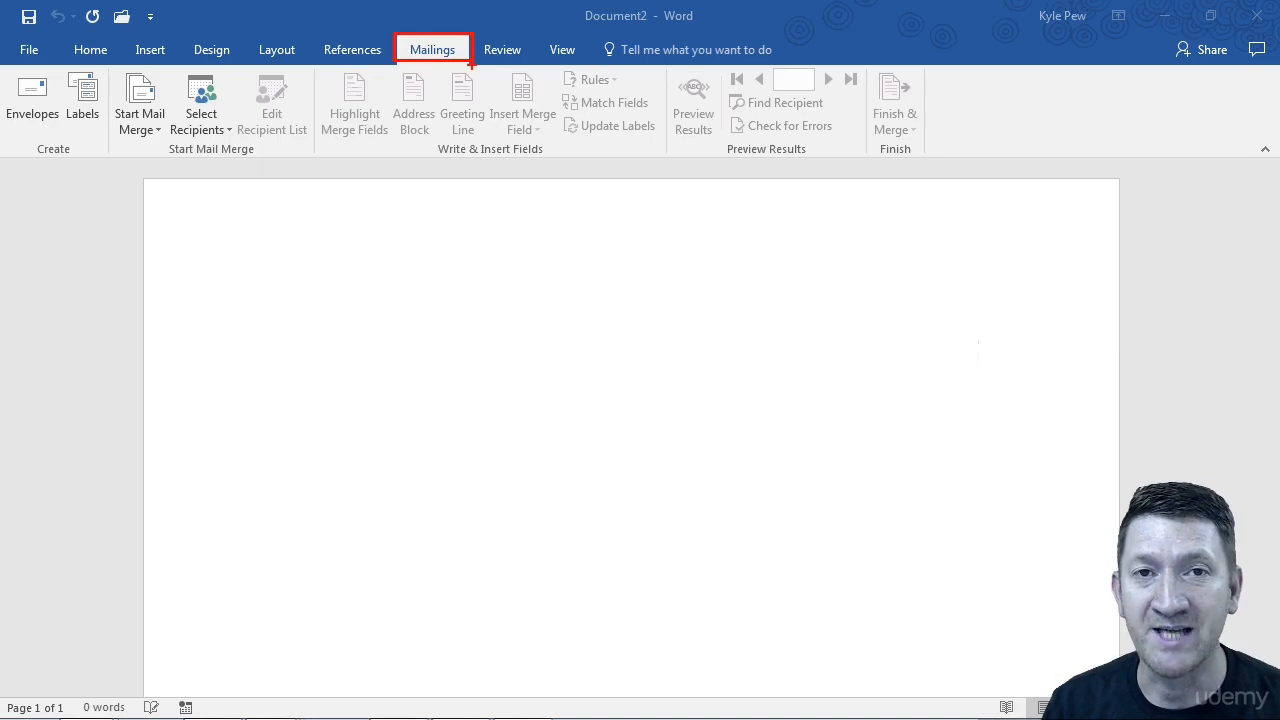
left_click_drag(110, 70, 309, 157)
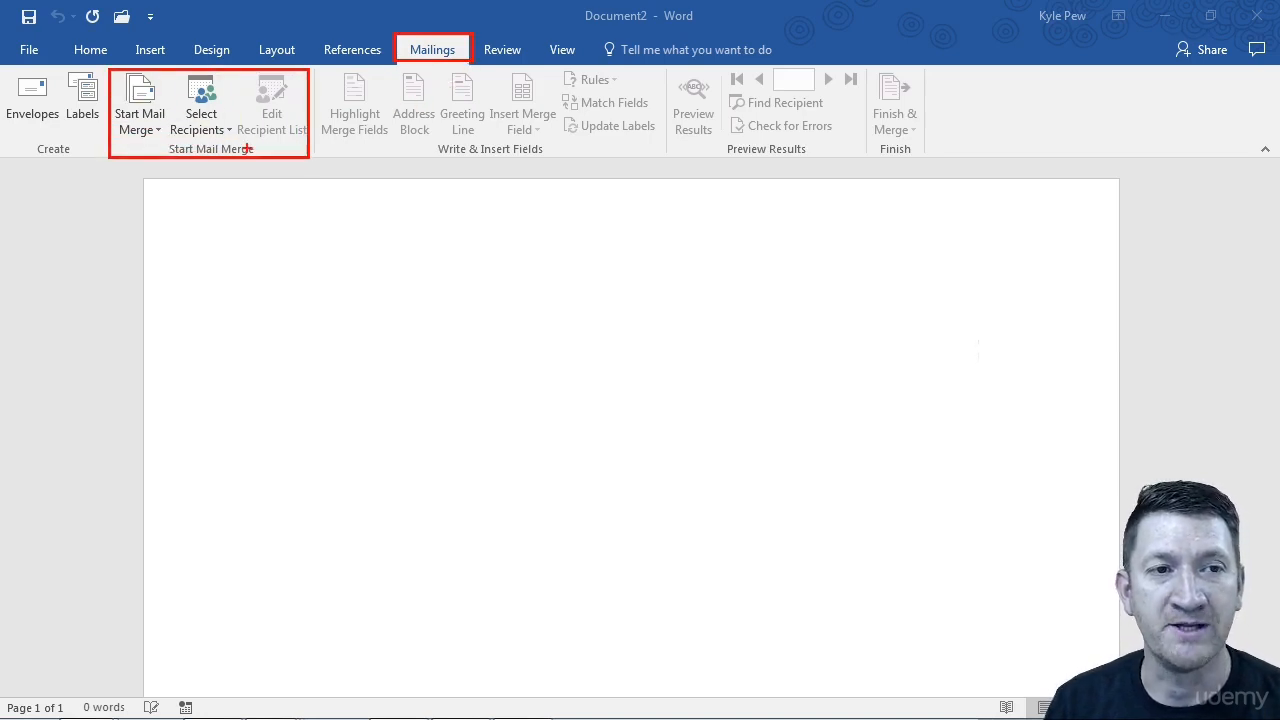
left_click_drag(198, 133, 242, 259)
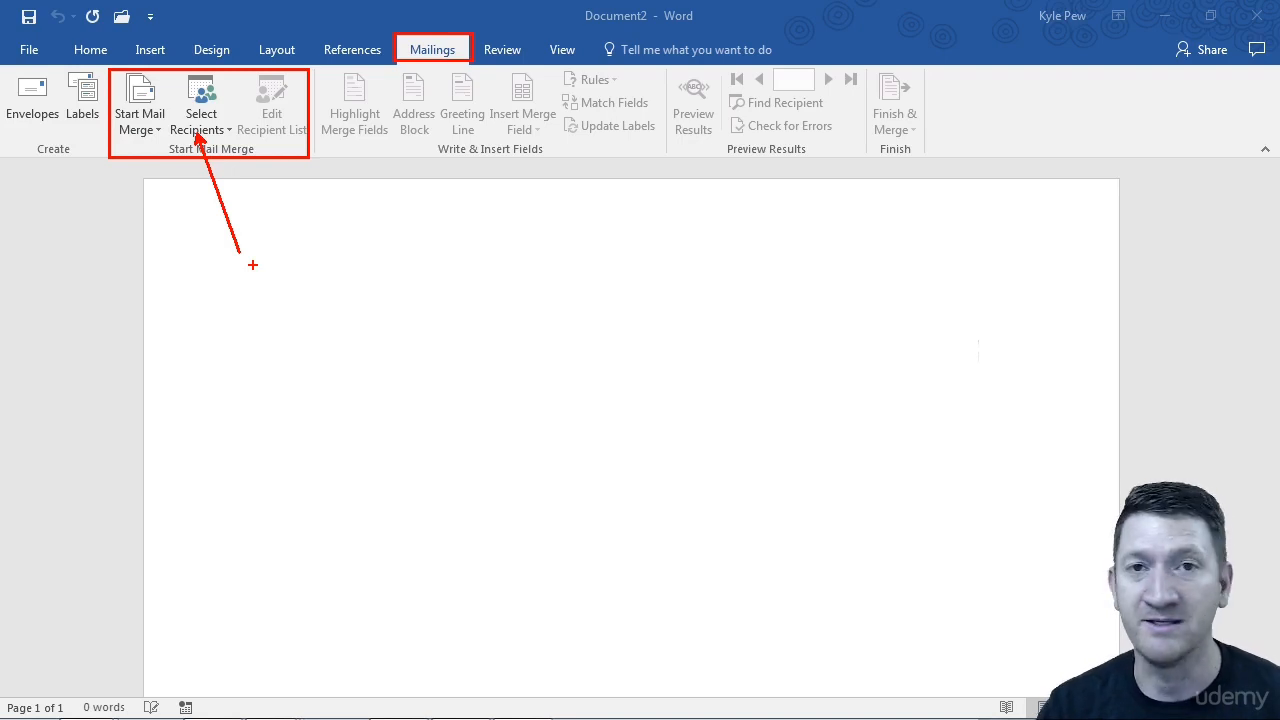
key("Escape")
left_click(195, 122)
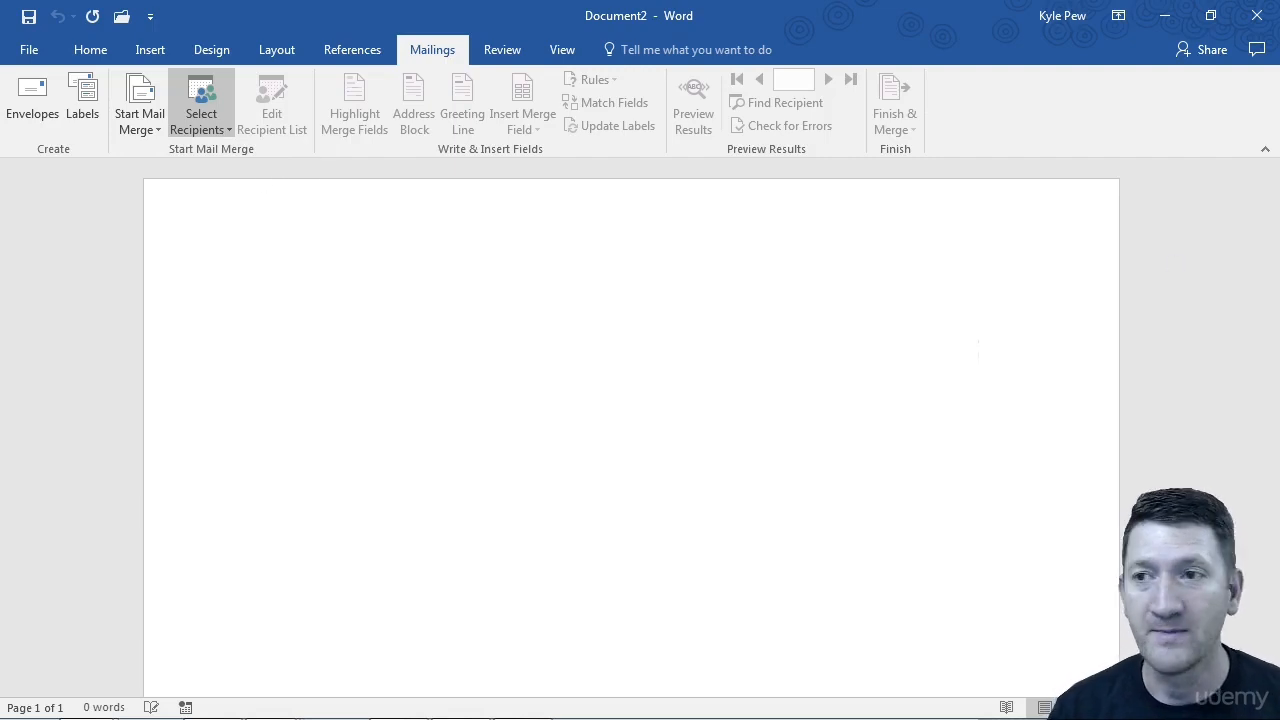
left_click_drag(1279, 215, 464, 142)
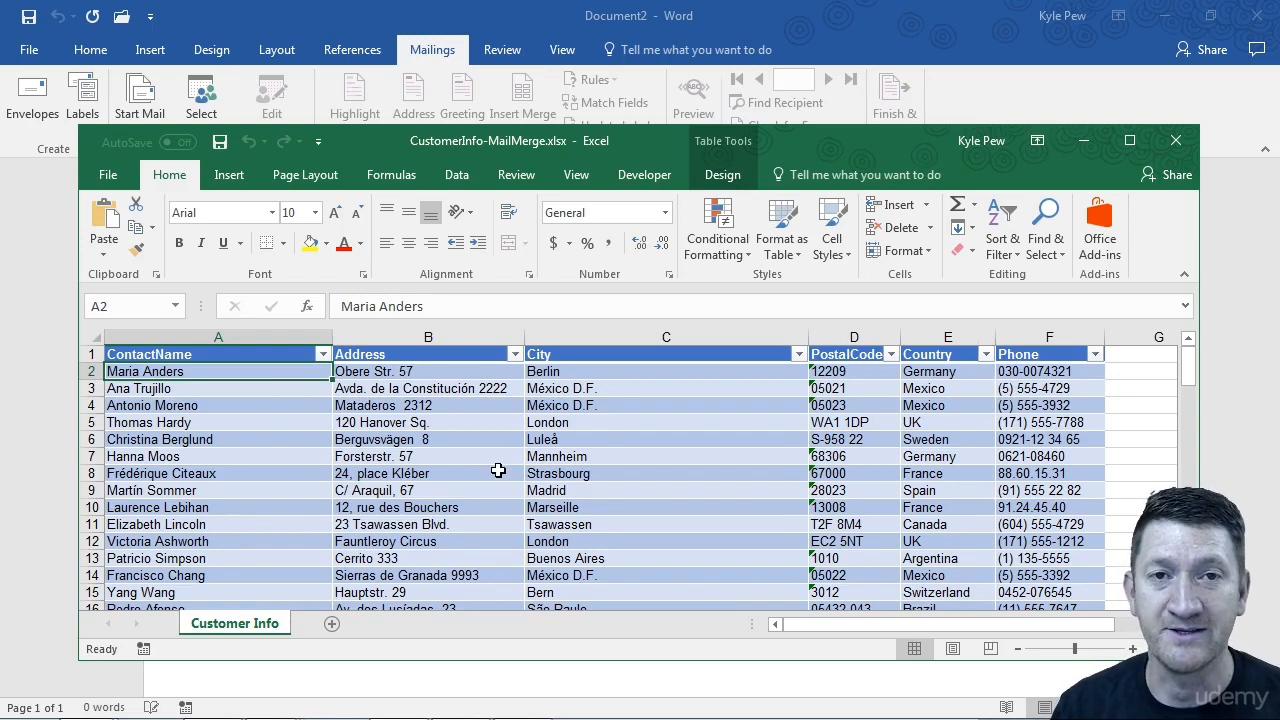
left_click_drag(457, 144, 1279, 182)
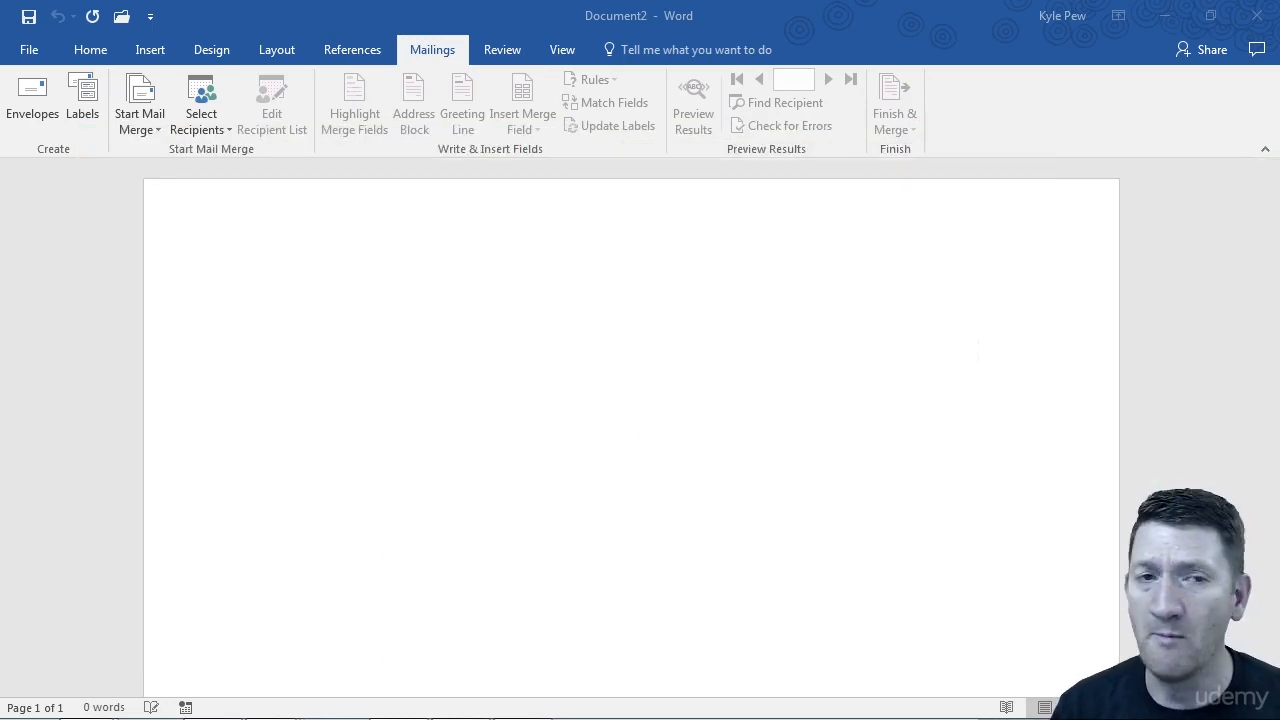
left_click(197, 139)
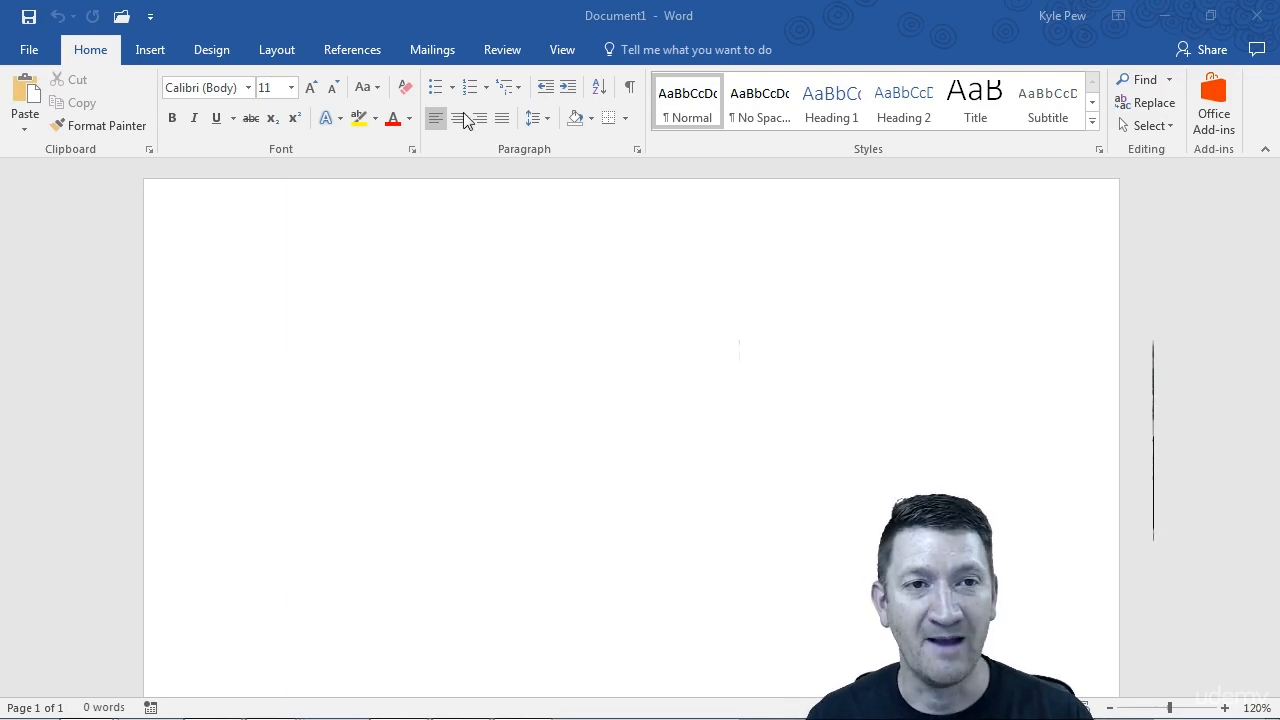
Start the Step-by-Step Mail Merge Wizard for the blank document
left_click(446, 54)
left_click(446, 56)
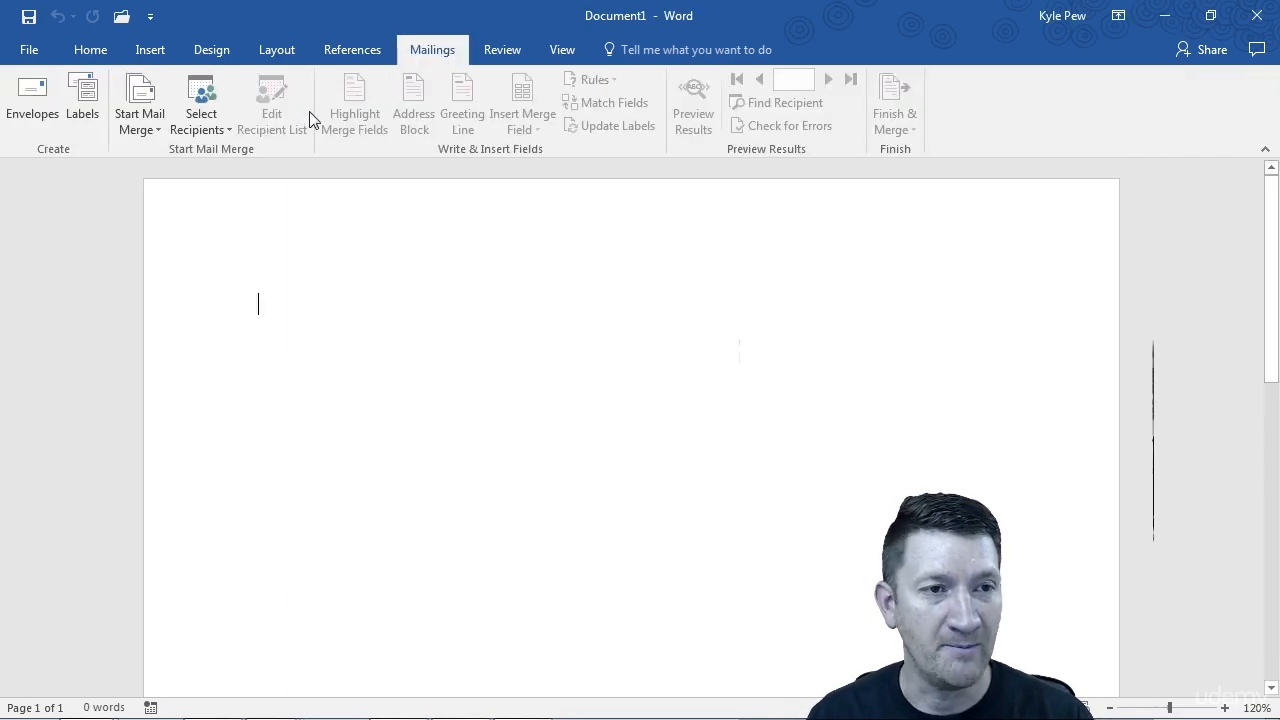
key("ctrl+2")
left_click_drag(141, 131, 179, 302)
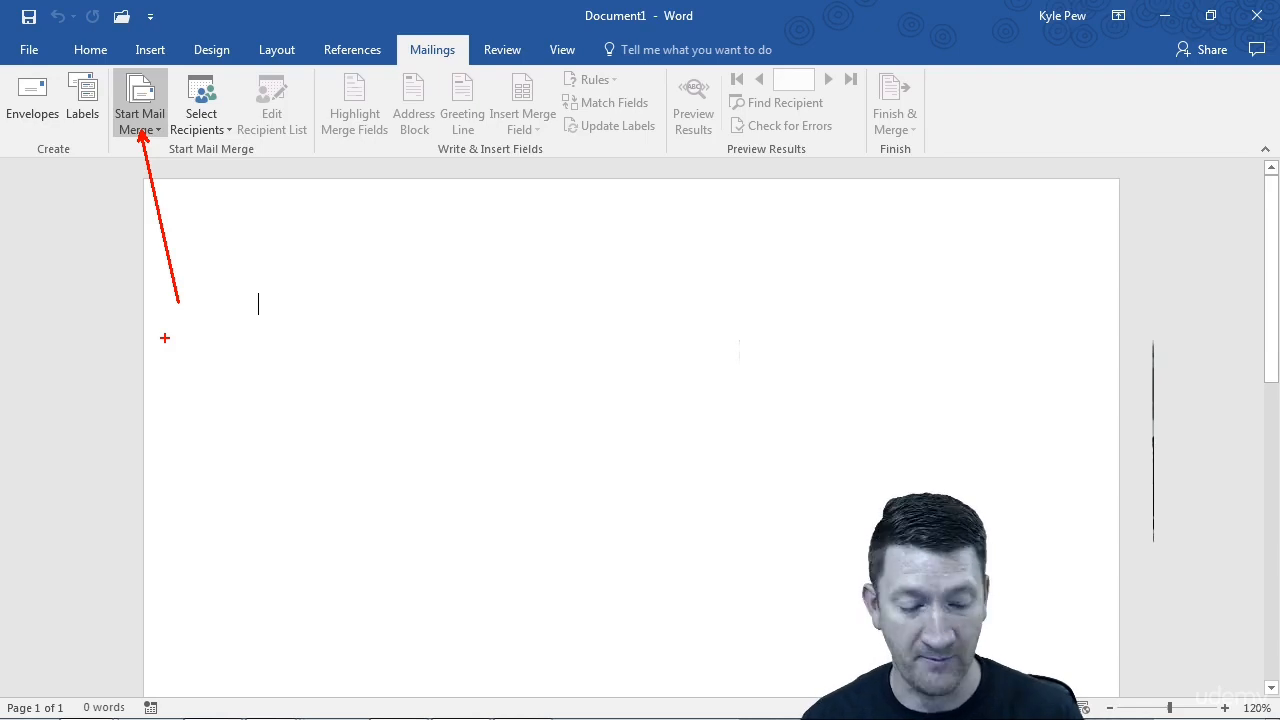
key("Escape")
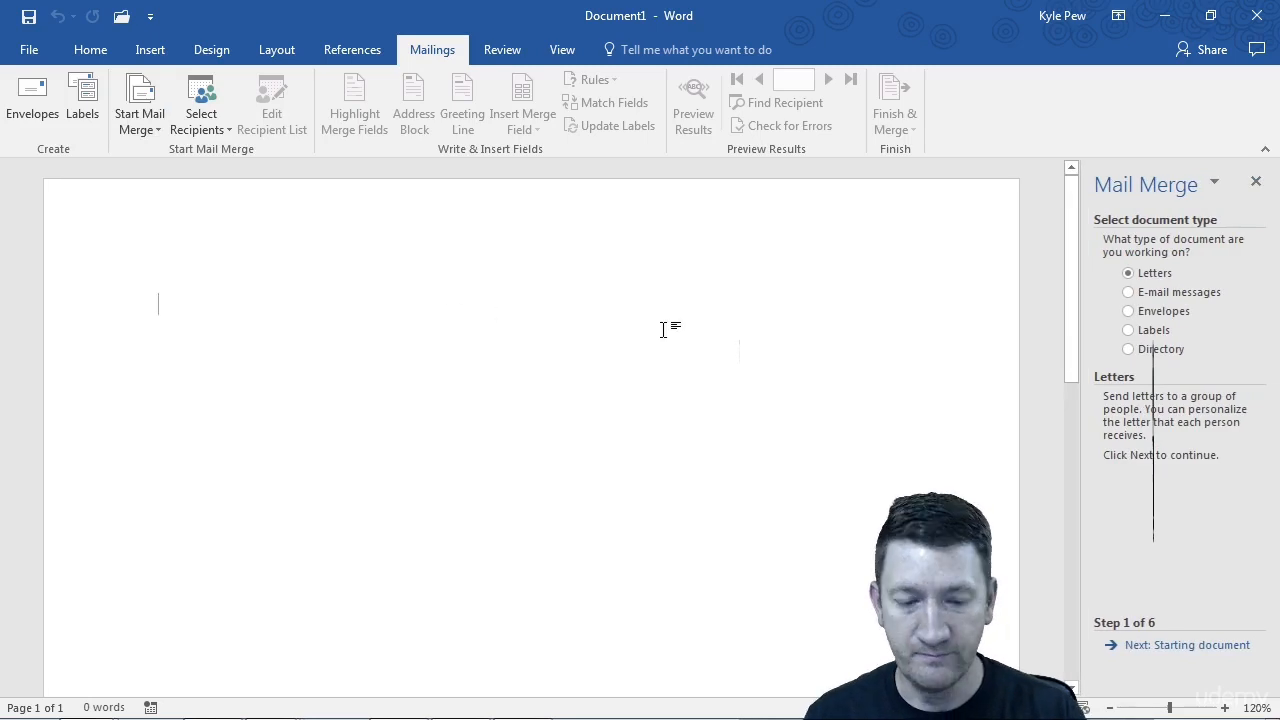
left_click_drag(1062, 146, 1262, 670)
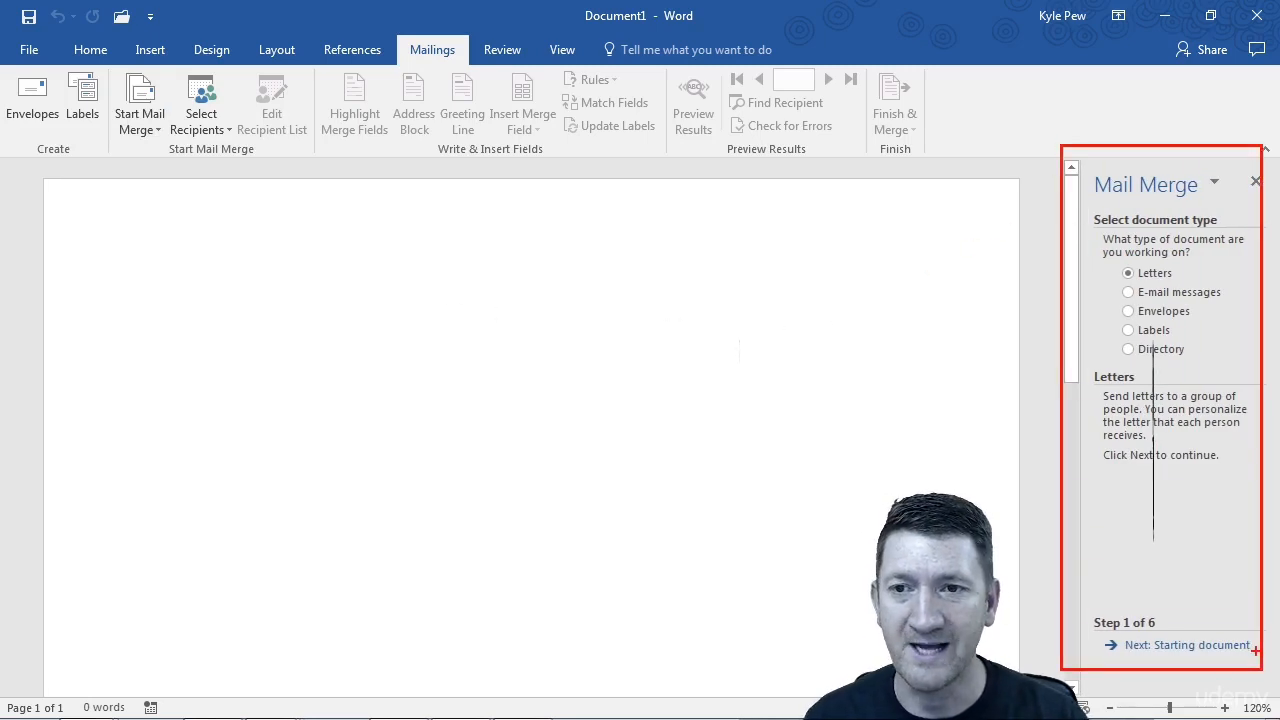
left_click_drag(1118, 612, 1088, 531)
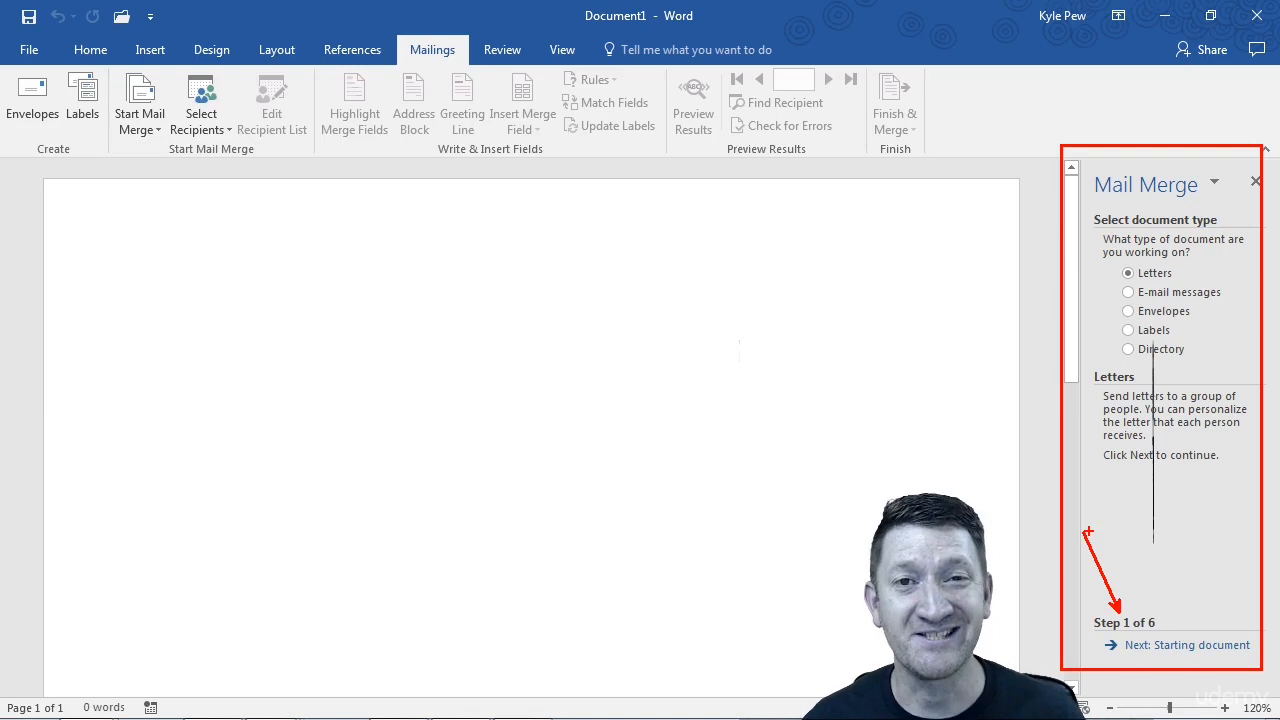
key("Escape")
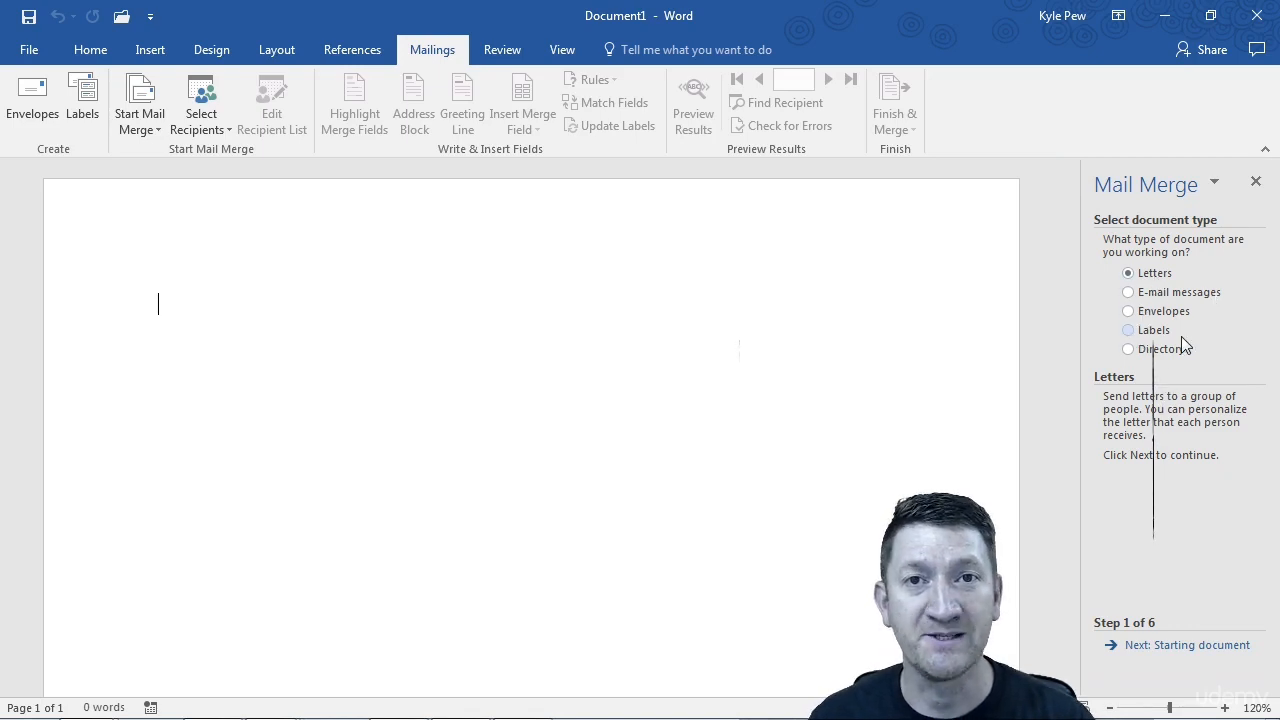
Choose Labels as the mail merge document type and Change document layout as the starting document option
left_click(1129, 334)
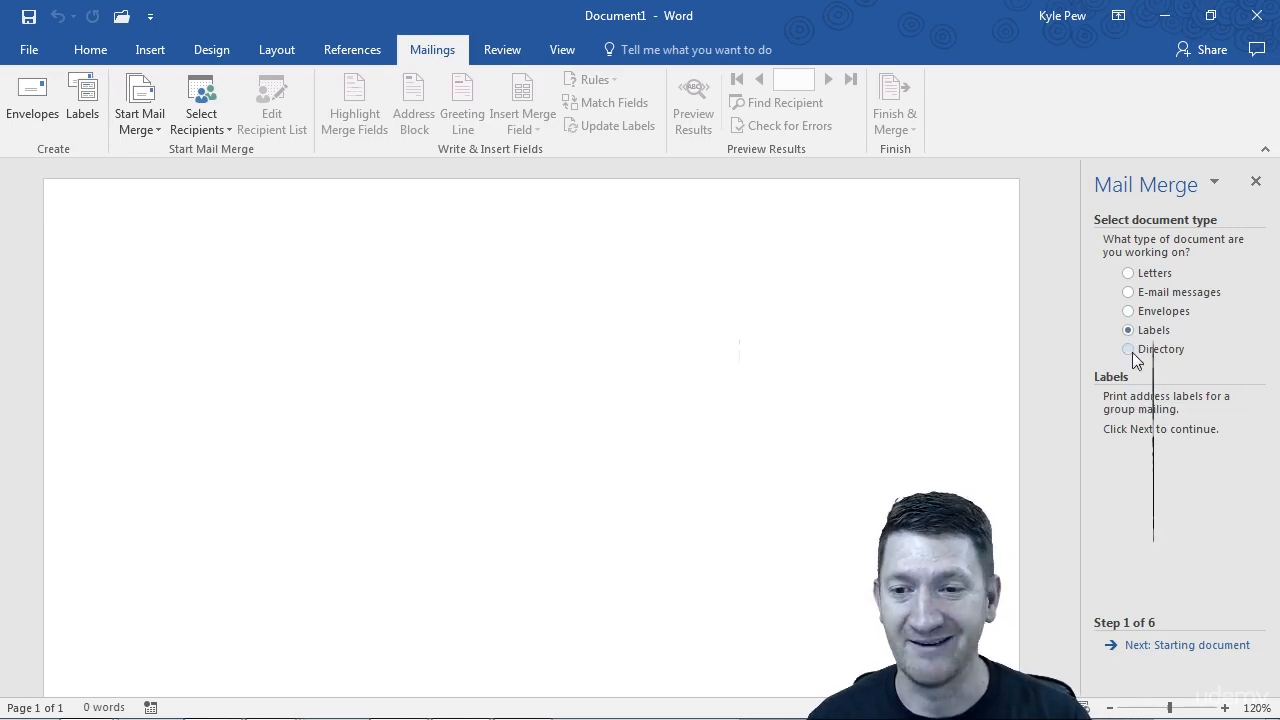
left_click(1150, 656)
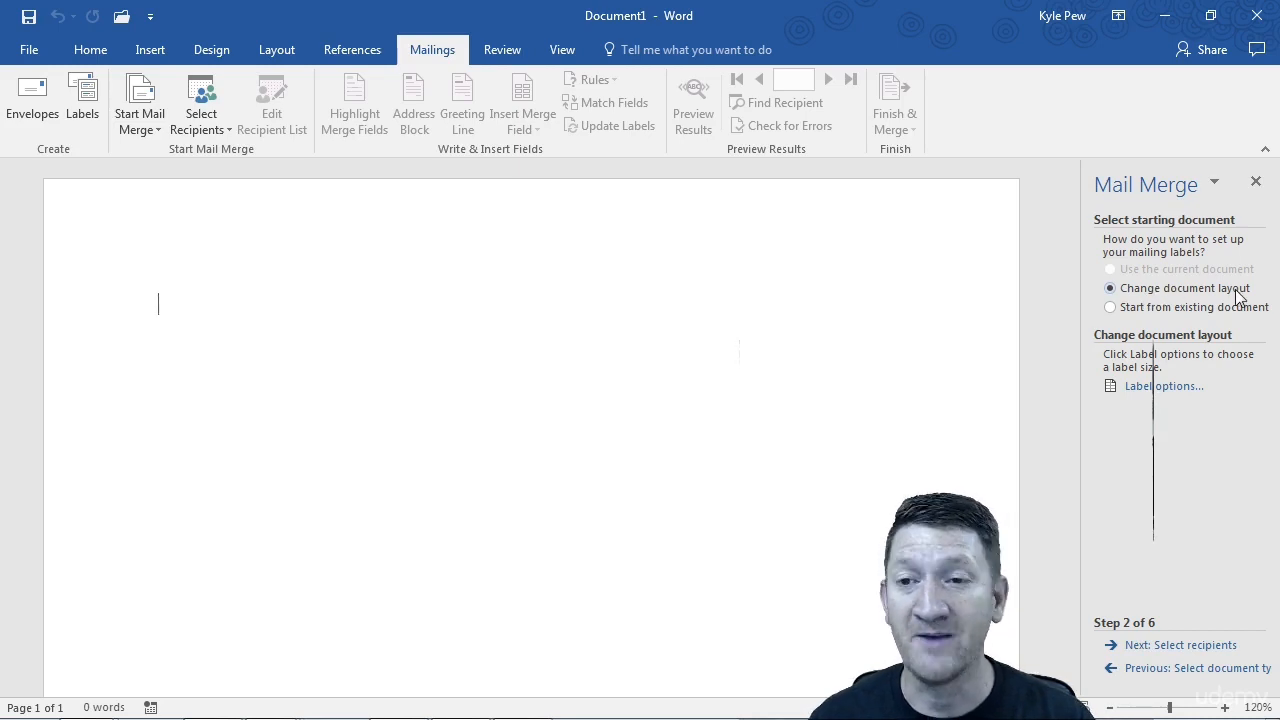
left_click(1112, 309)
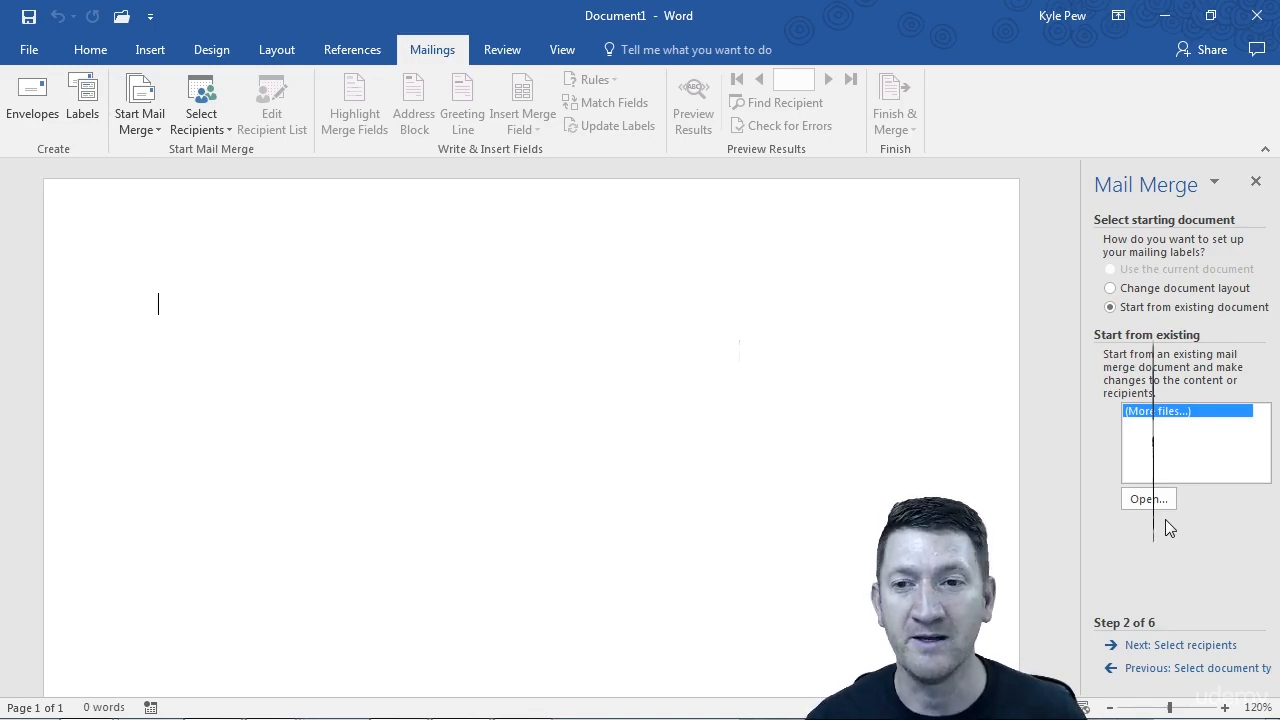
left_click(1148, 289)
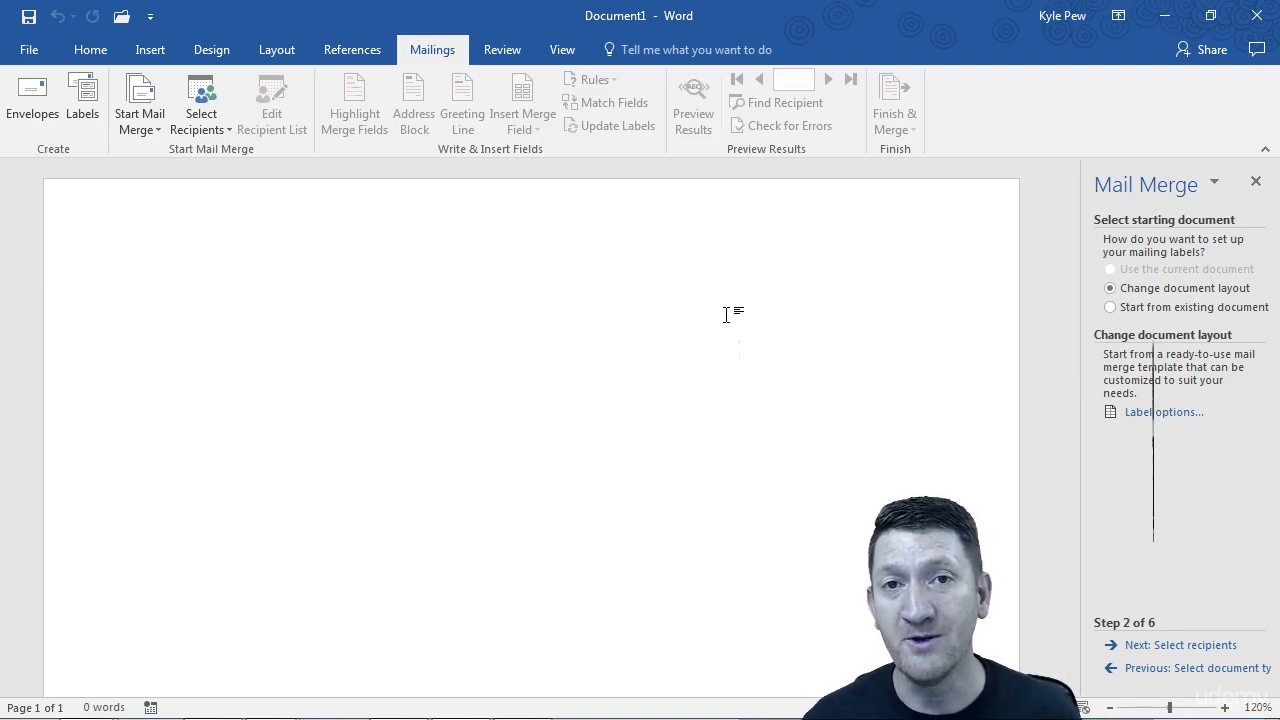
Apply a label layout using vendor Avery US Letter and product number 5160 Easy Peel Address Labels
left_click(1151, 411)
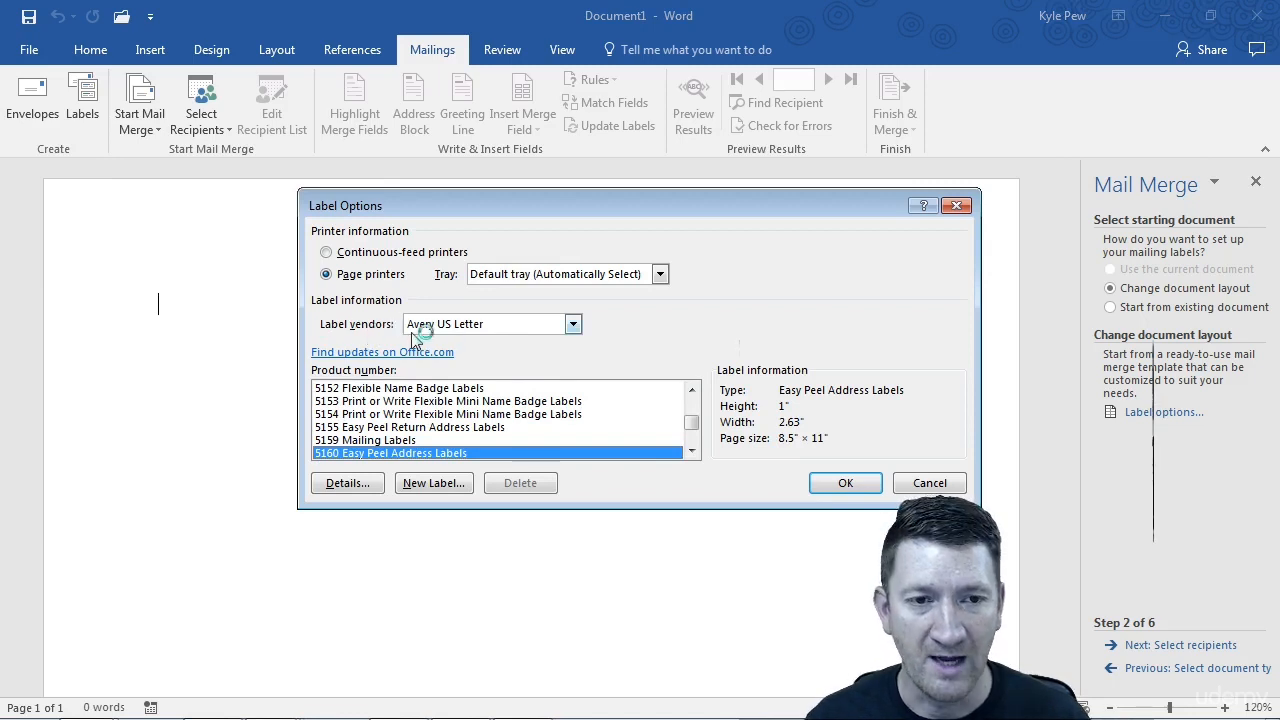
left_click(572, 324)
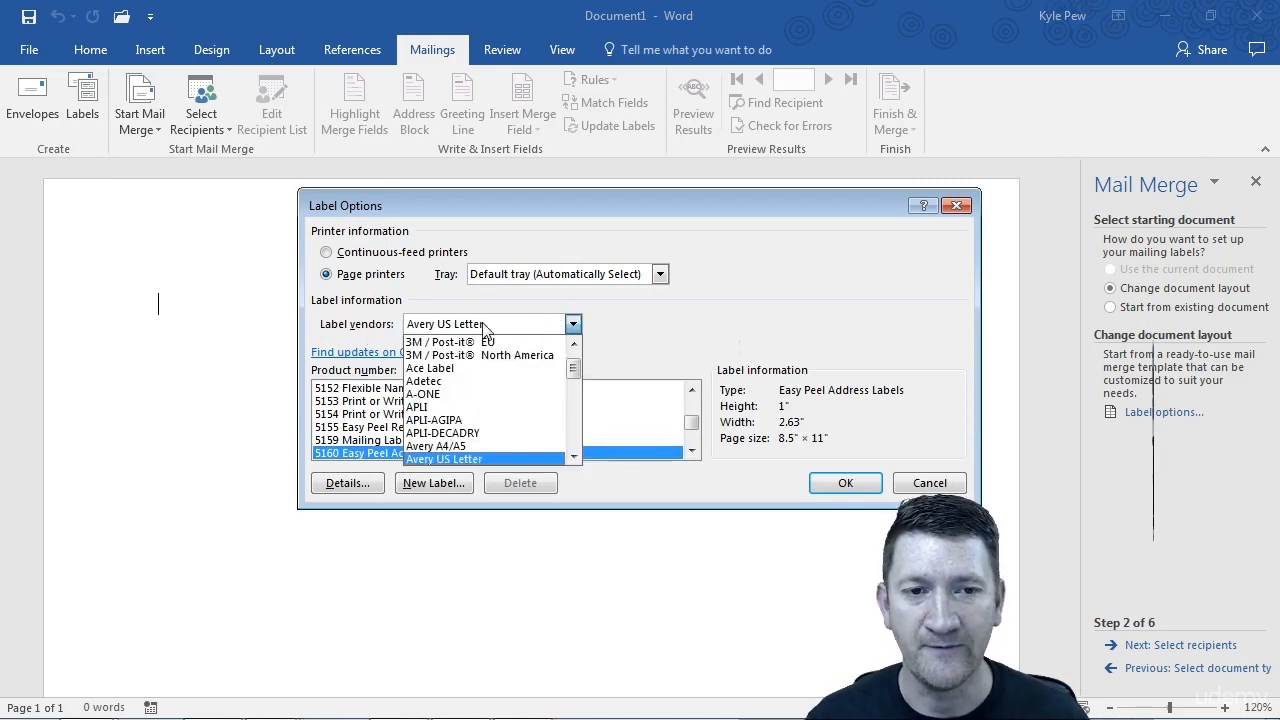
scroll(492, 404, "down", 3)
scroll(492, 404, "up", 4)
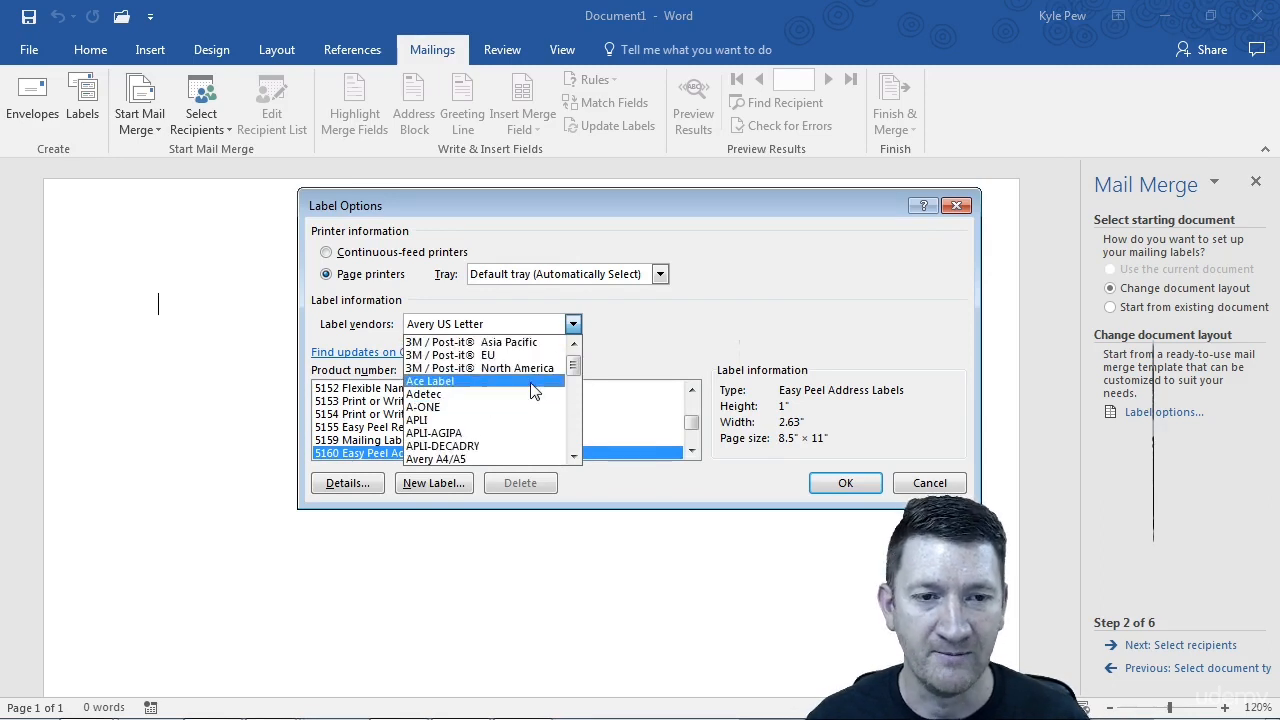
left_click(657, 343)
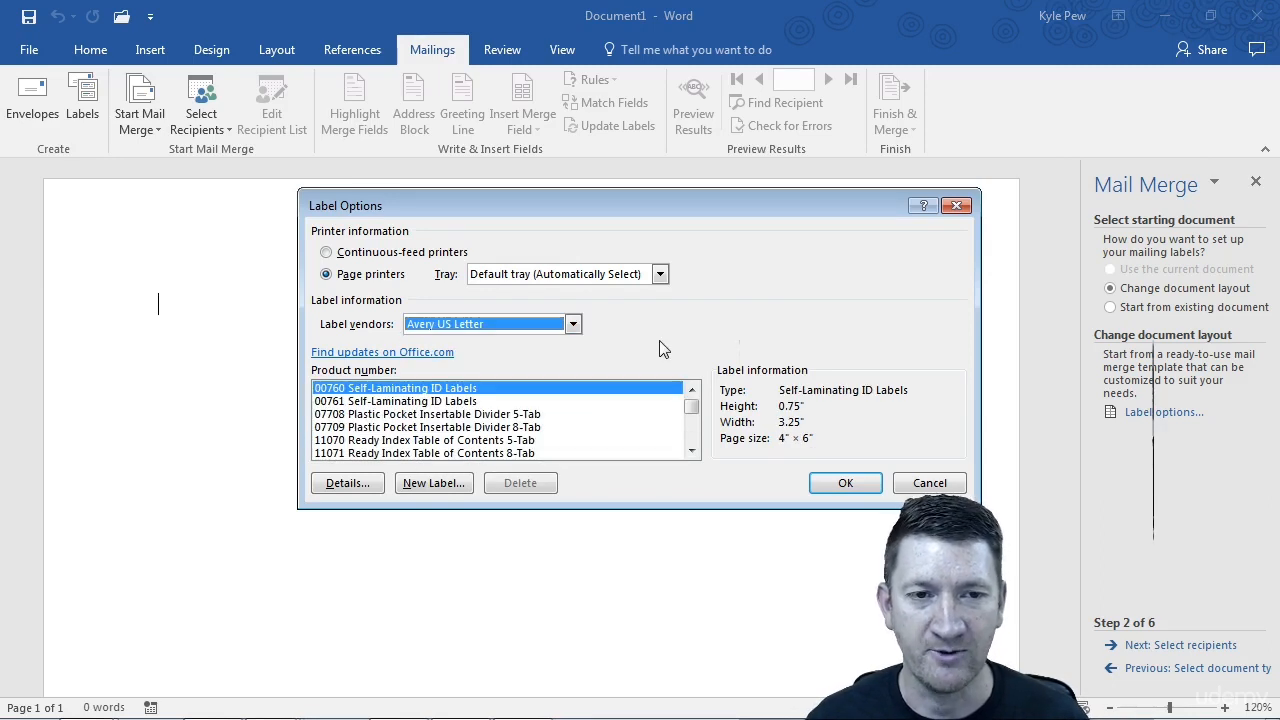
left_click(412, 390)
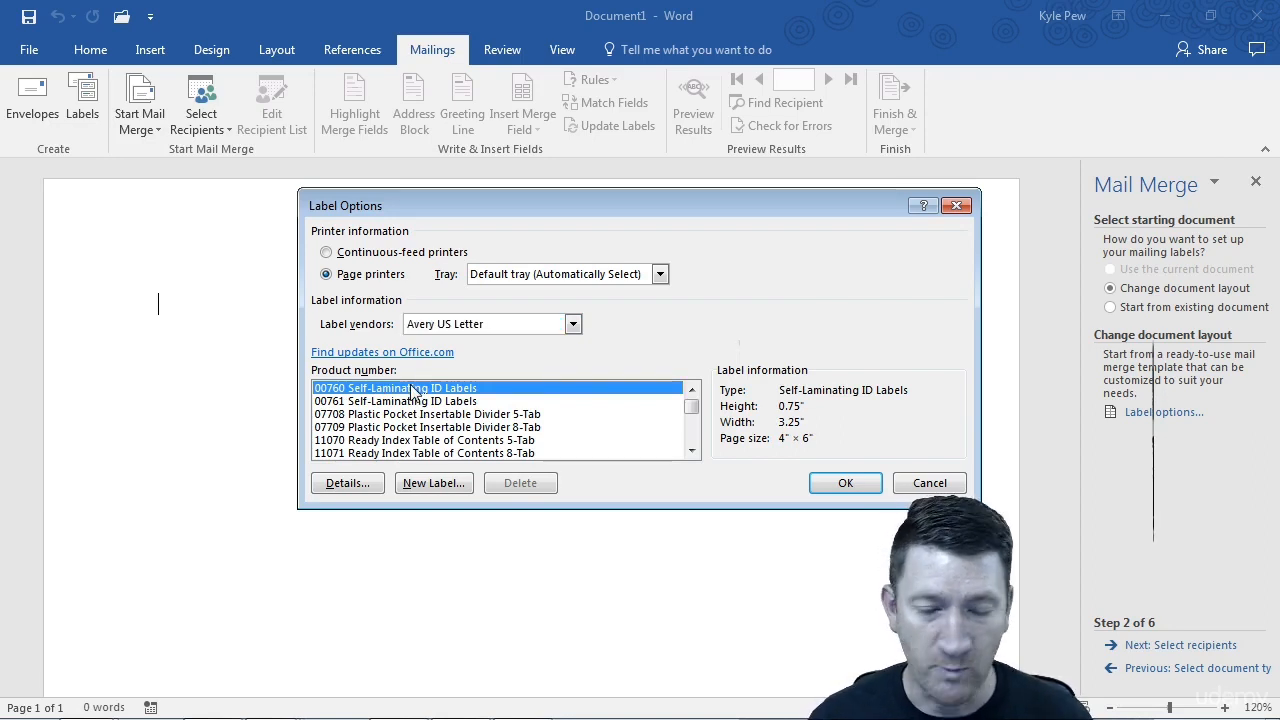
type("5160 Easy Peel Address")
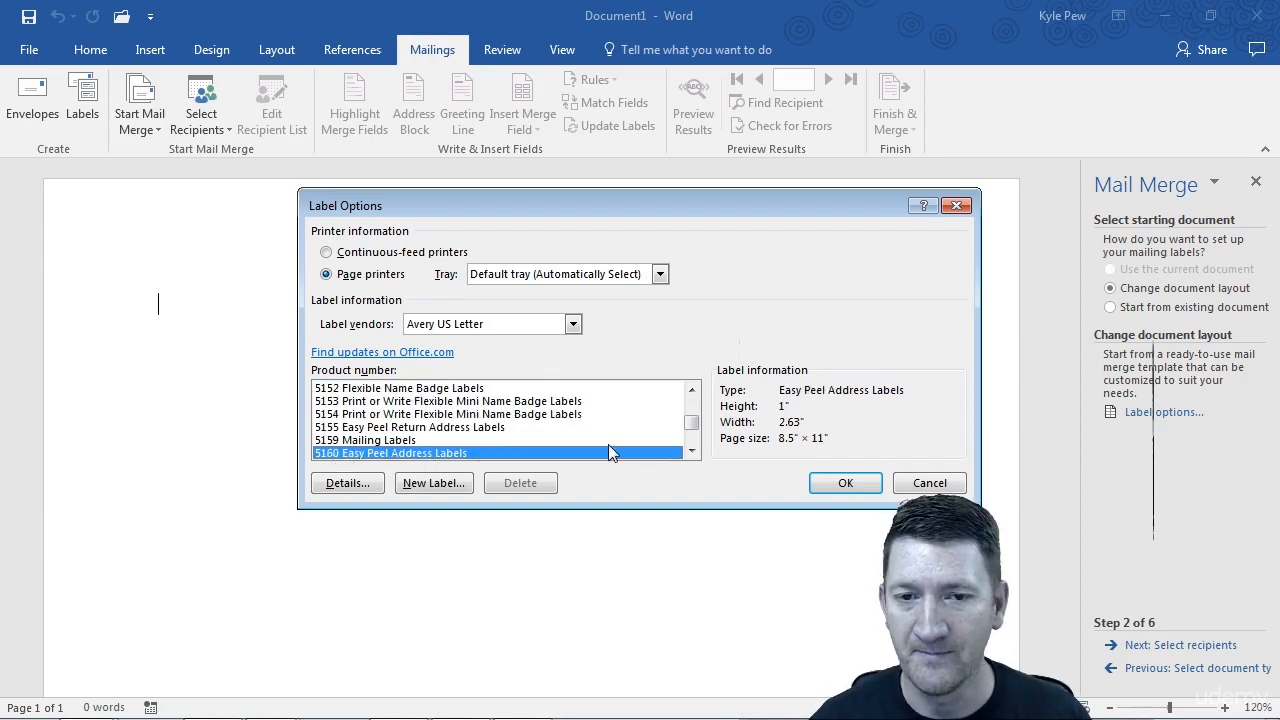
key("ctrl+2")
left_click_drag(798, 405, 917, 394)
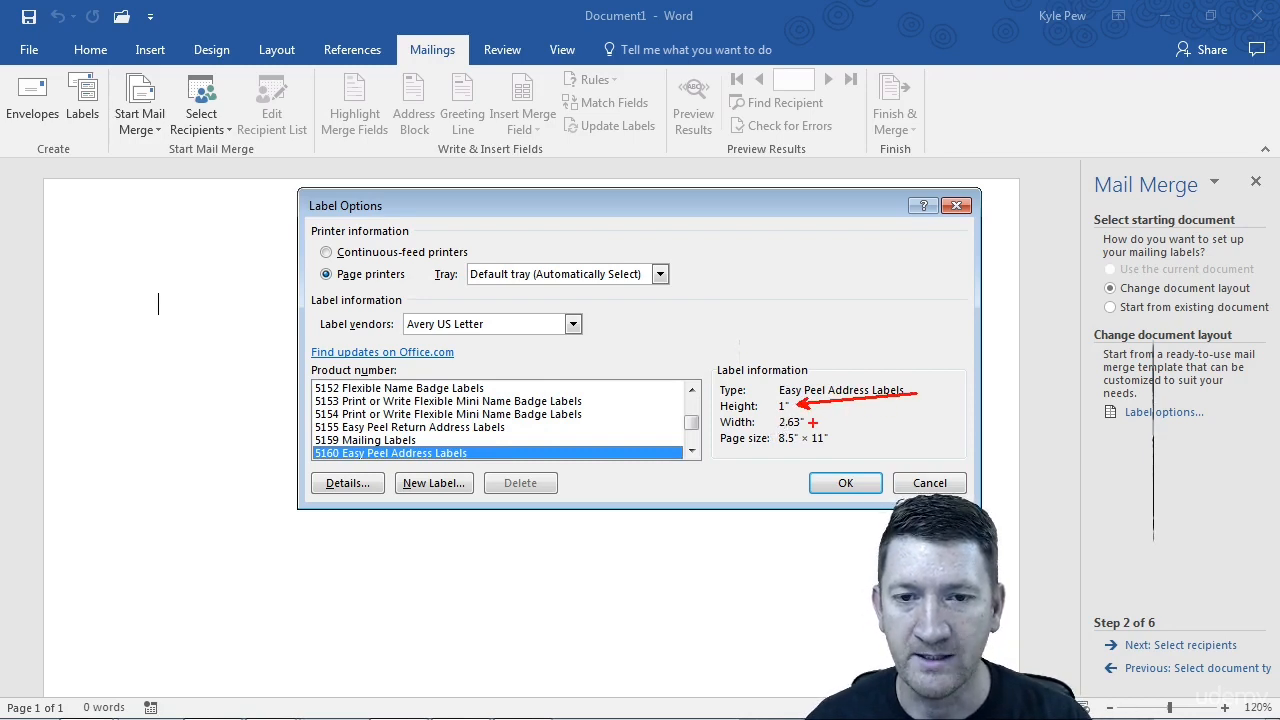
left_click_drag(808, 422, 877, 422)
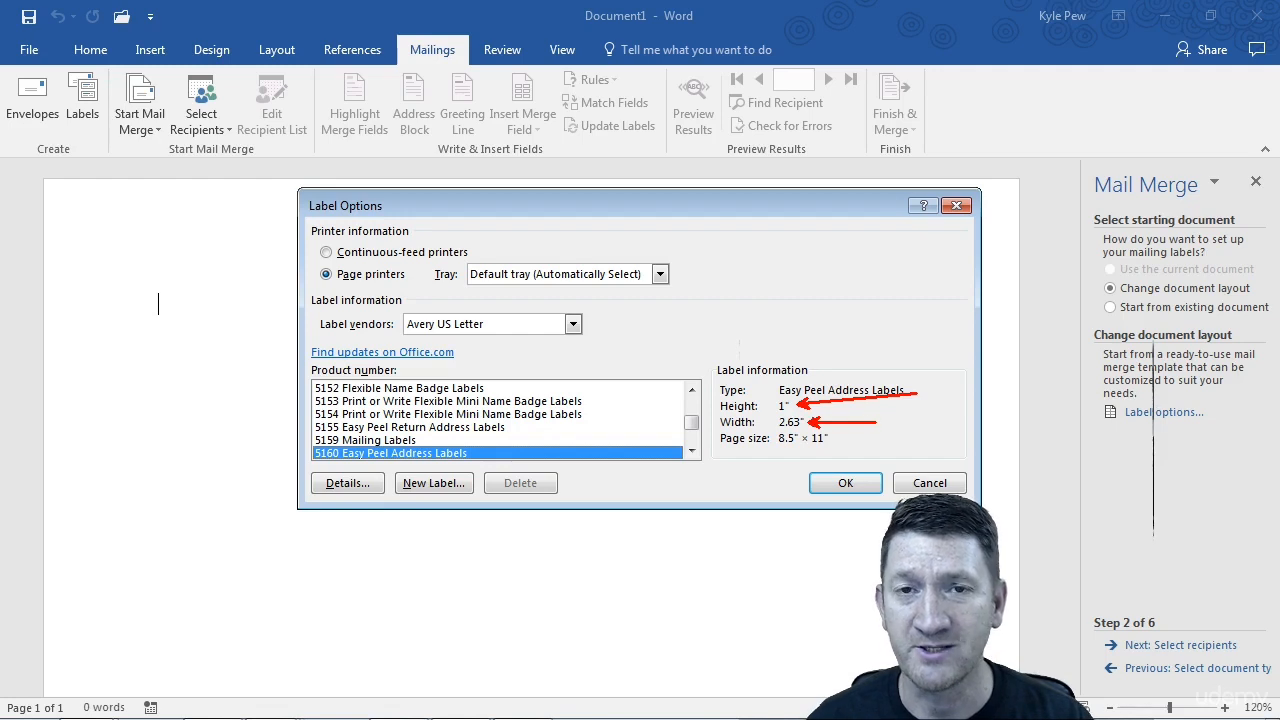
left_click_drag(794, 450, 794, 524)
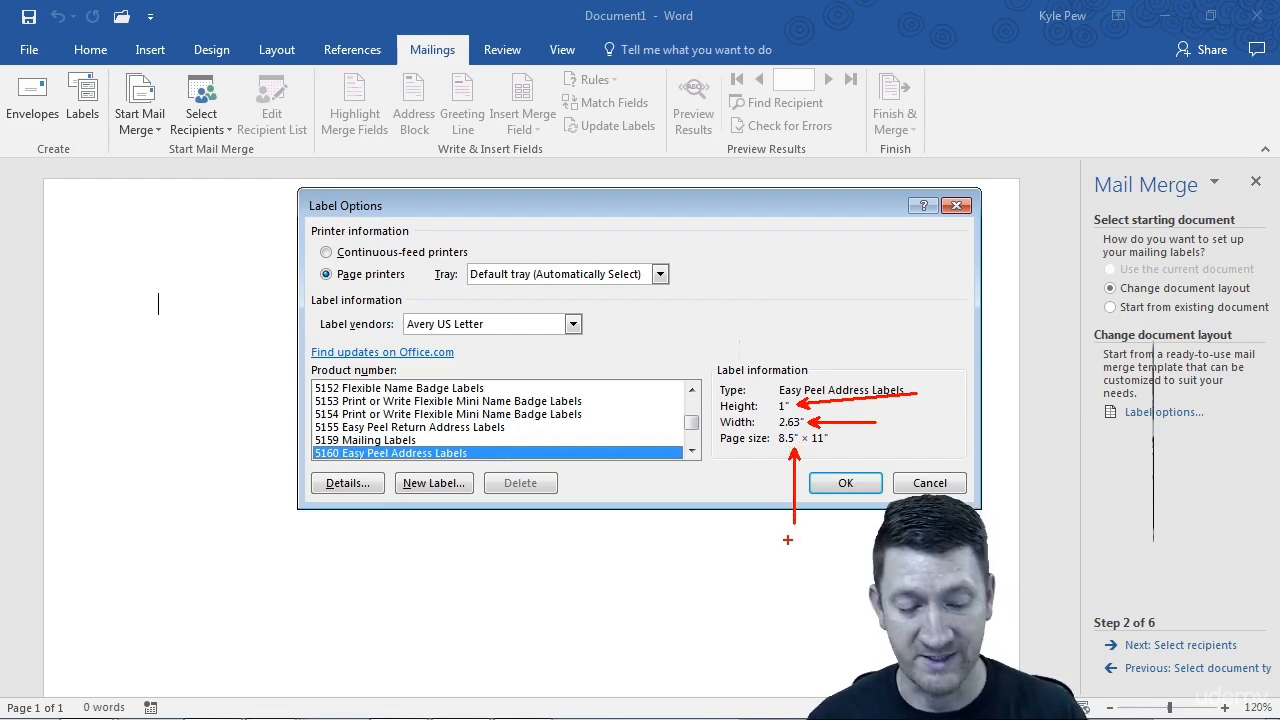
key("Escape")
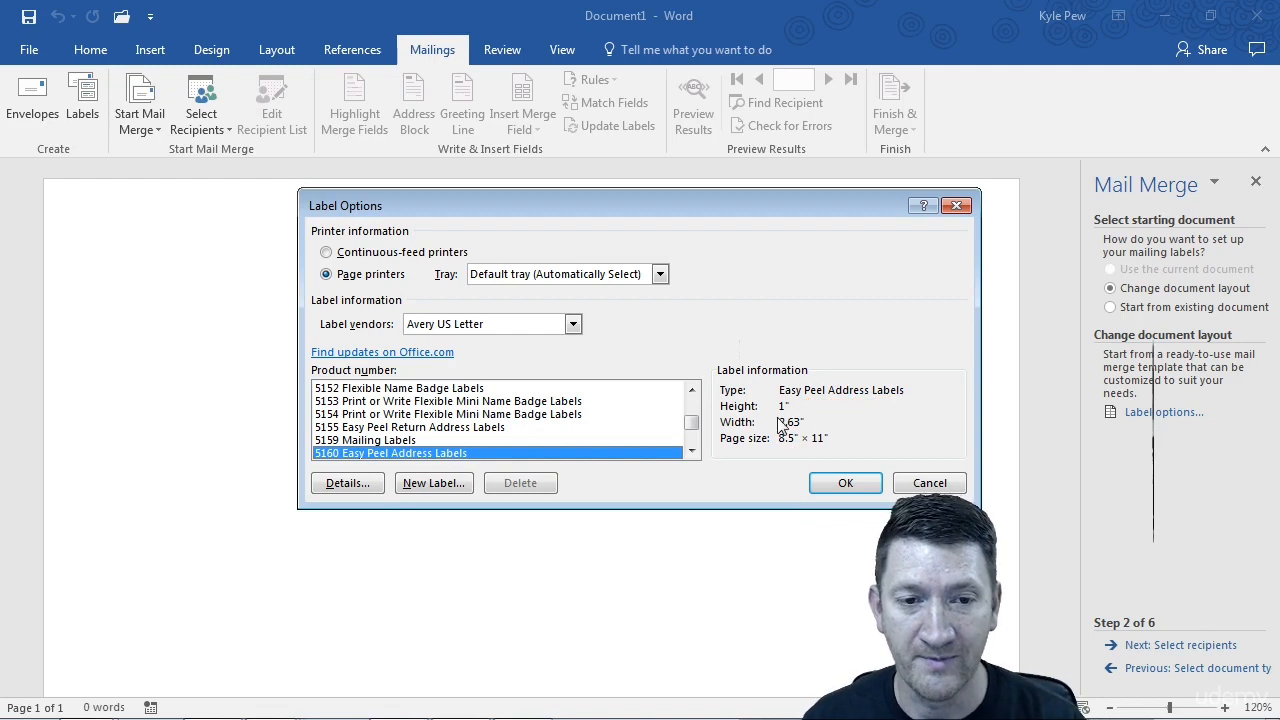
left_click(845, 484)
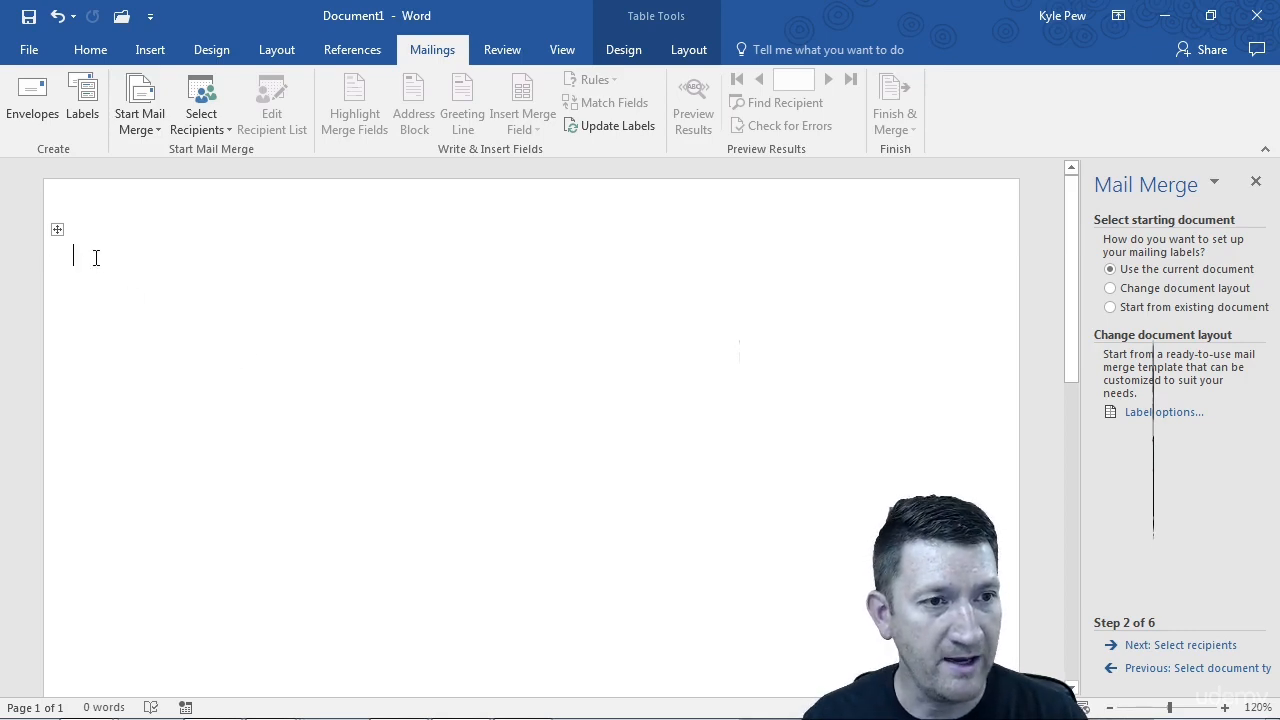
Select the whole label table and examine how the labels are laid out down the page
left_click(56, 232)
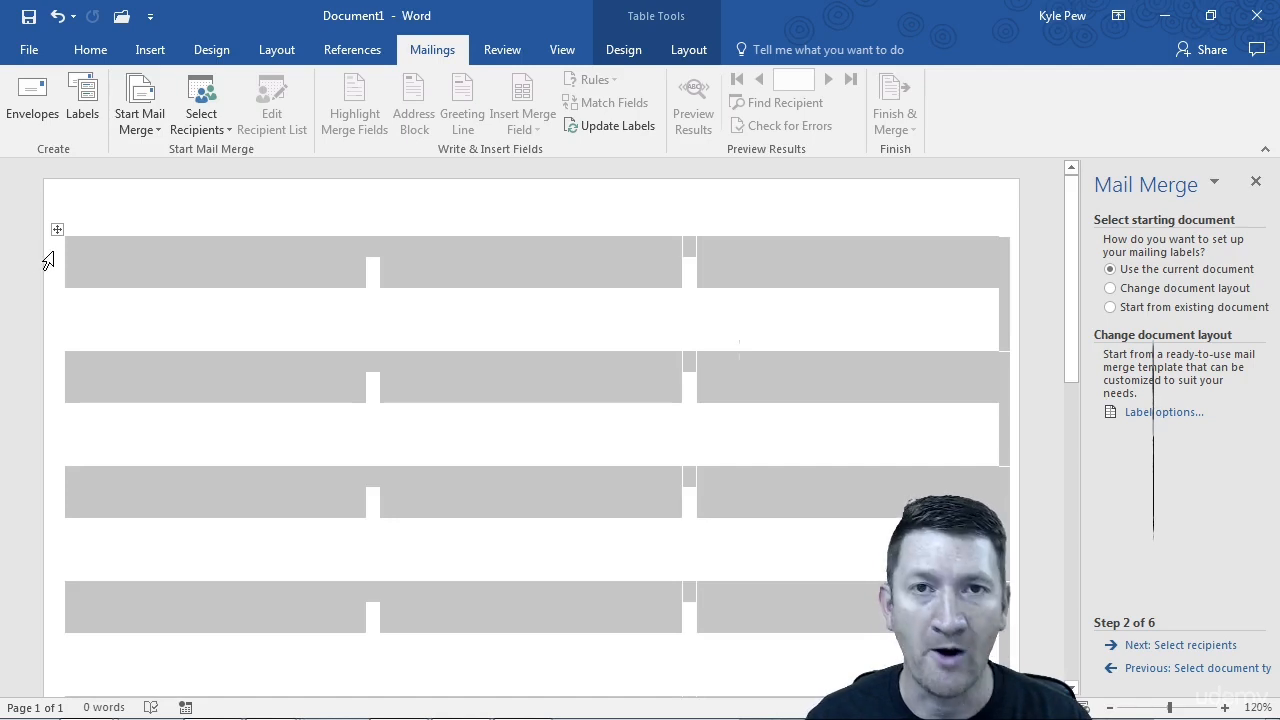
left_click(116, 244)
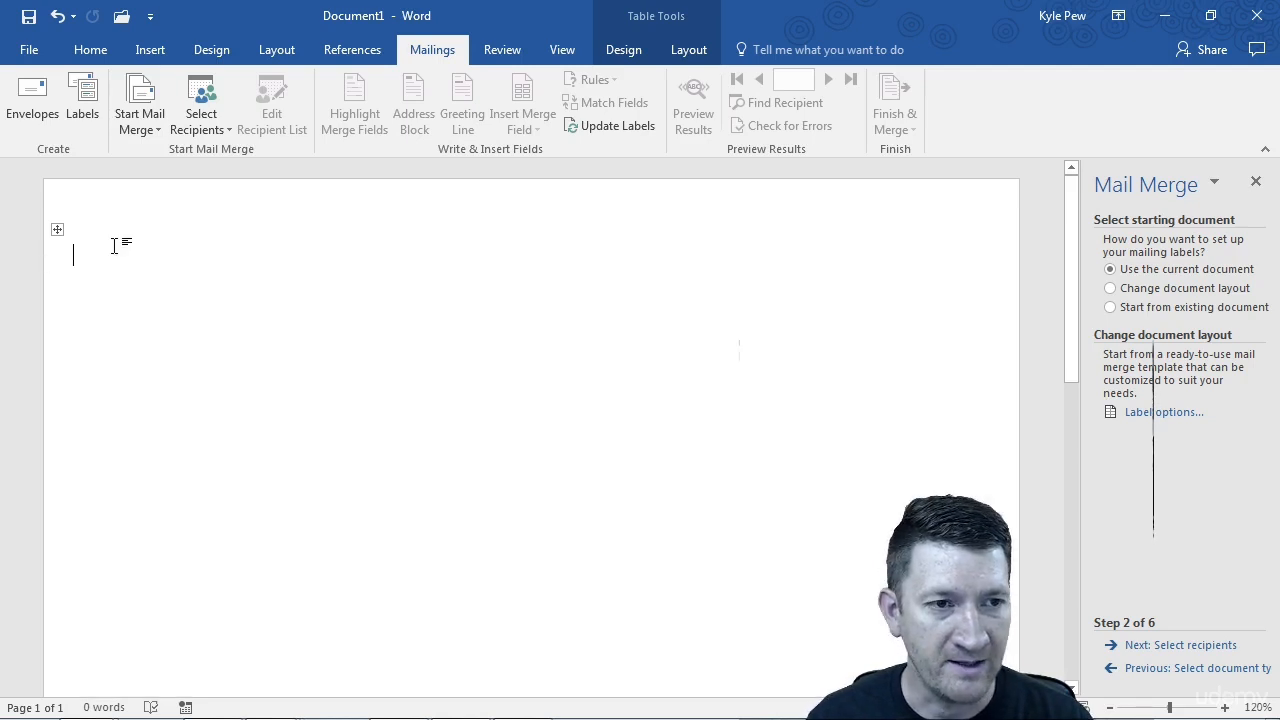
left_click(57, 229)
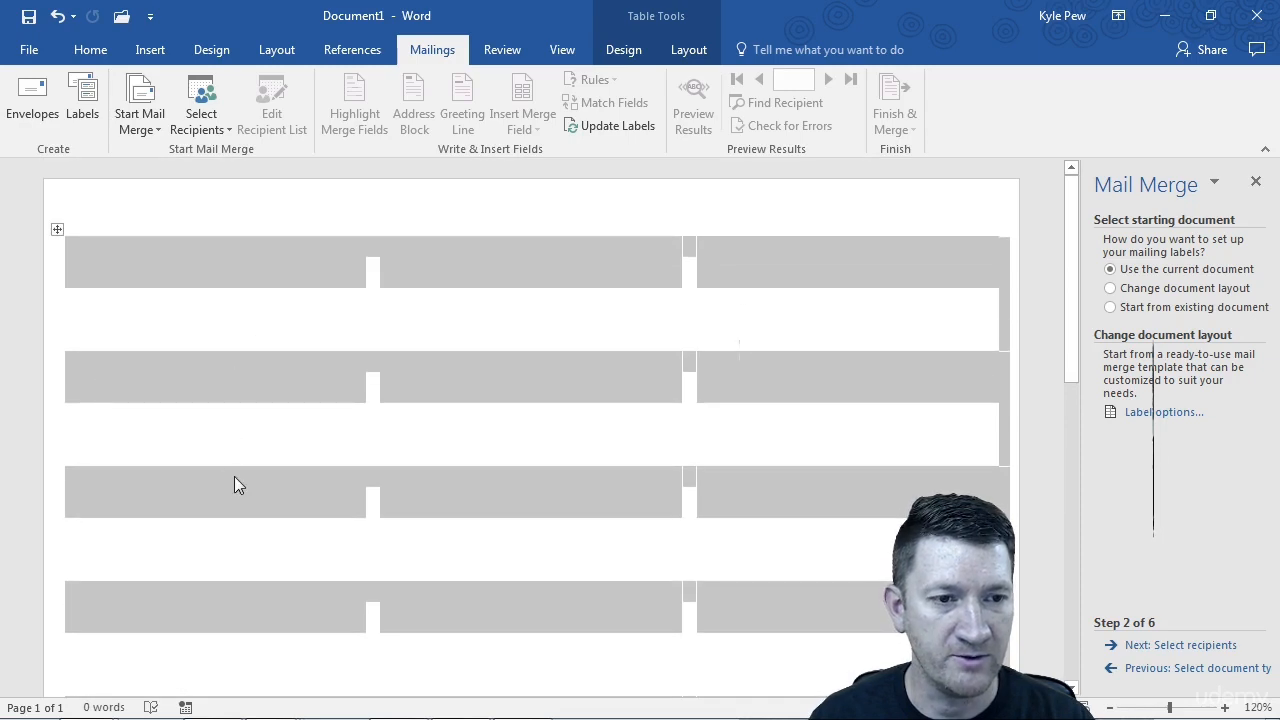
scroll(208, 616, "down", 5)
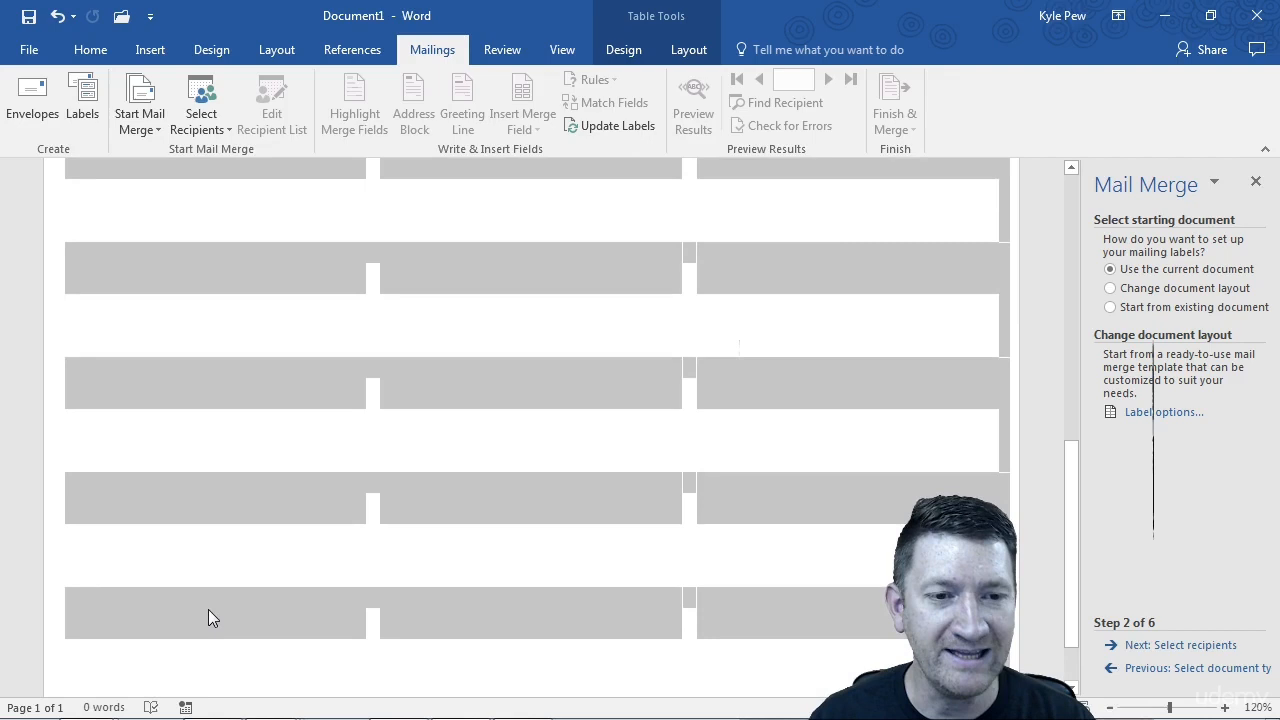
scroll(208, 613, "down", 2)
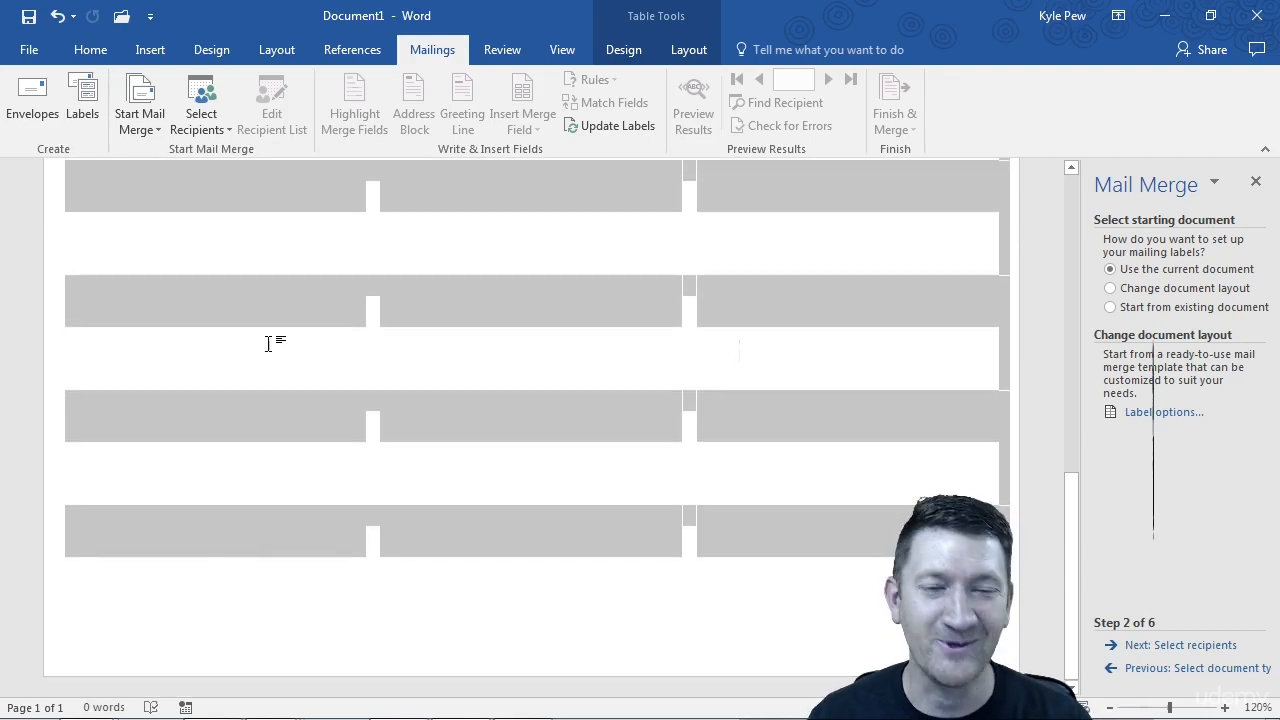
scroll(180, 351, "up", 7)
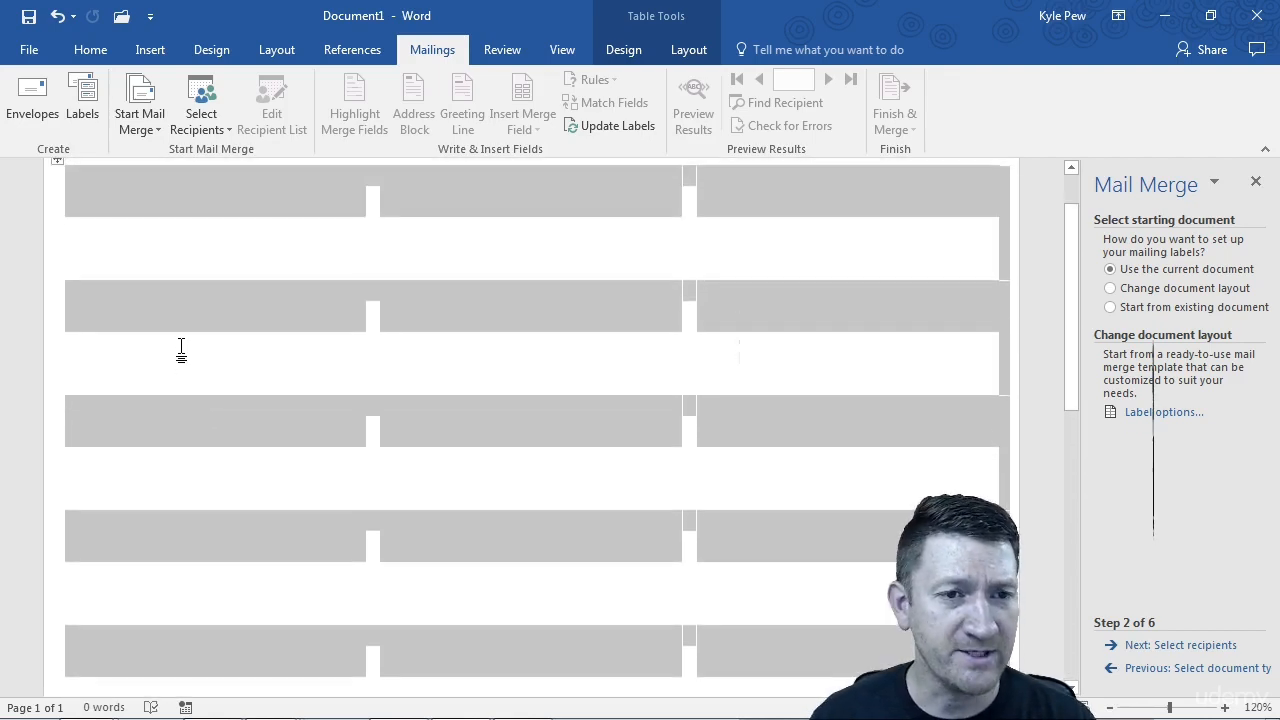
Place the cursor in each label of the first row to check the three separate label cells
left_click(116, 258)
left_click(436, 260)
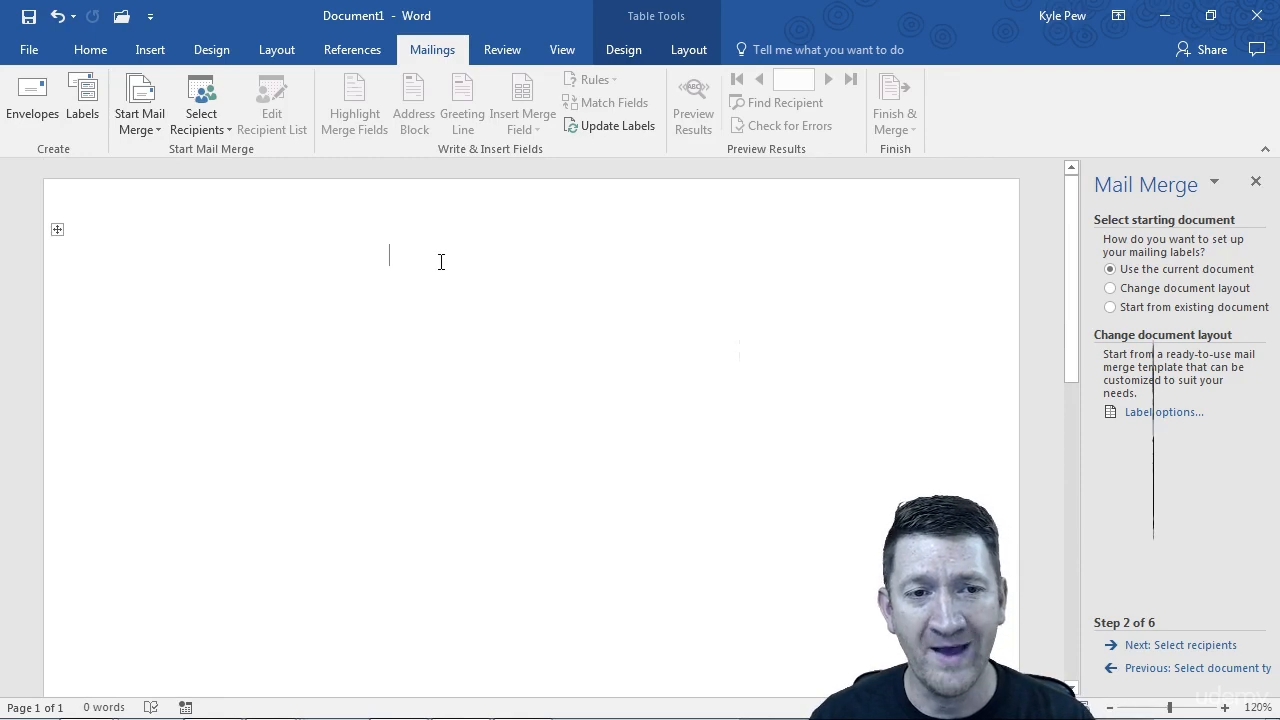
left_click(821, 259)
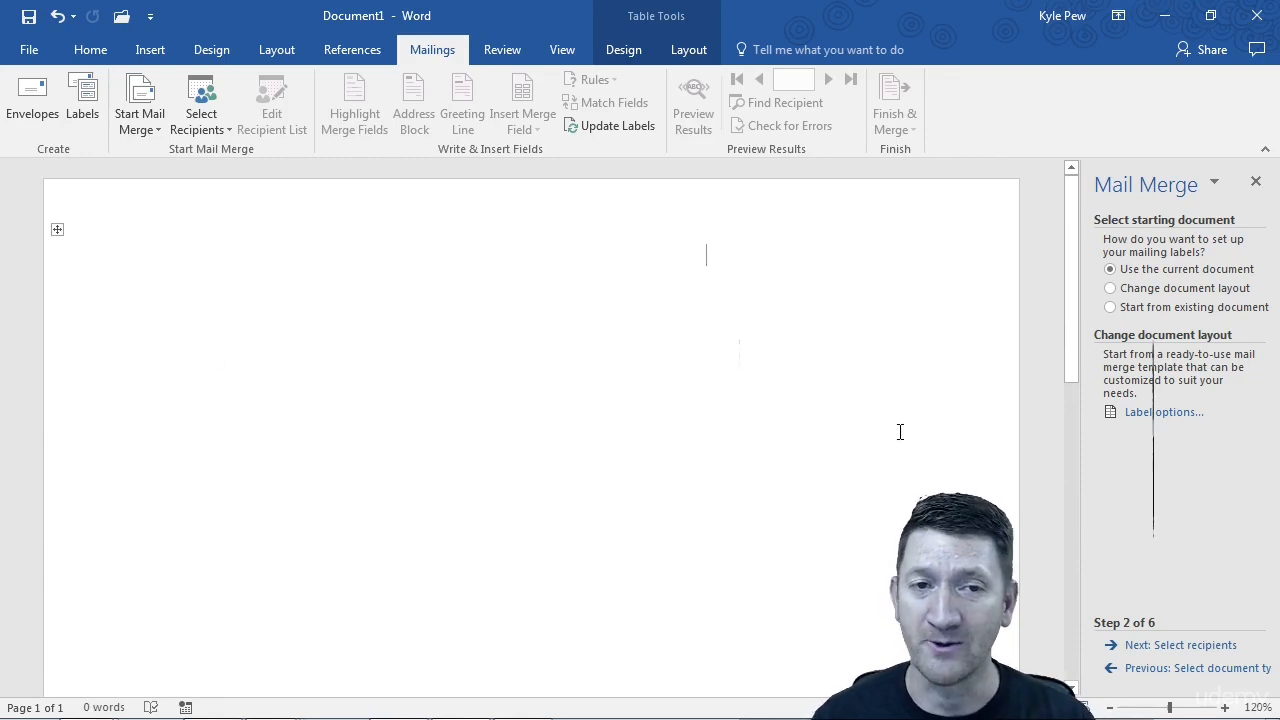
left_click(123, 249)
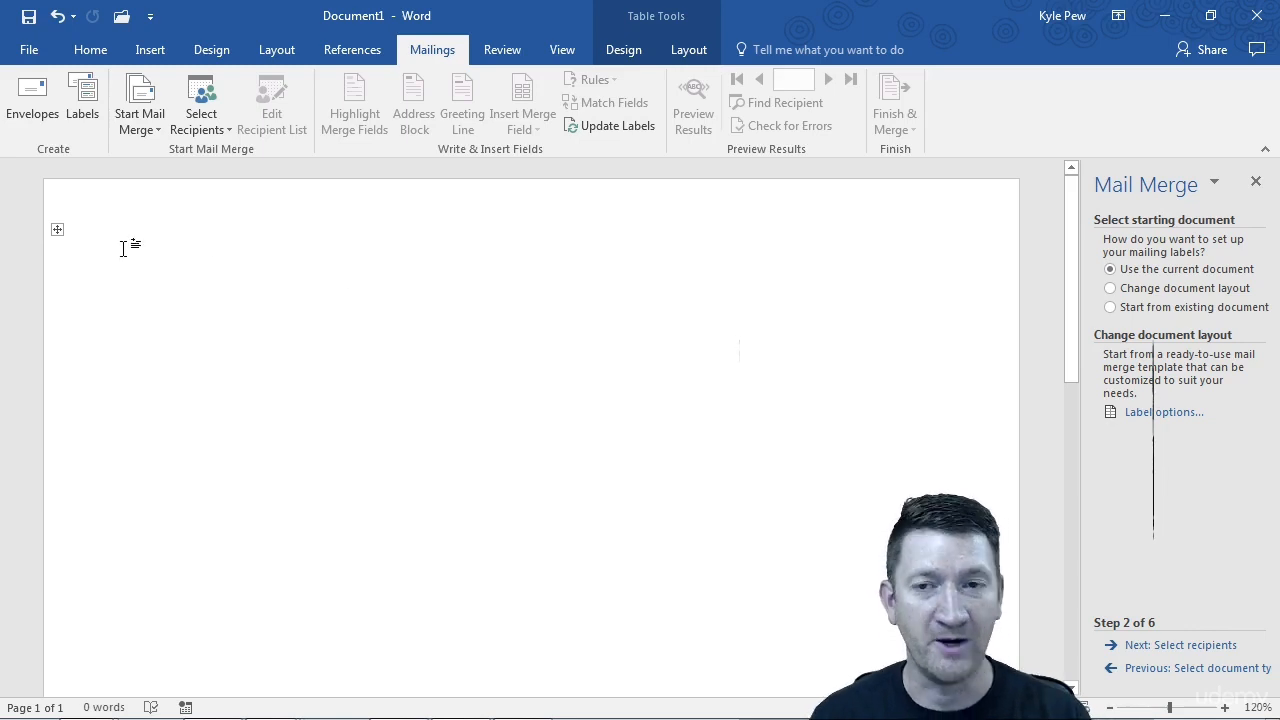
Proceed to recipient selection and browse for an existing list in OneDrive's OfficeNewb > Videos > MicrosoftOffice > WordBegToAdv > ExerciseFiles folder
left_click(1218, 648)
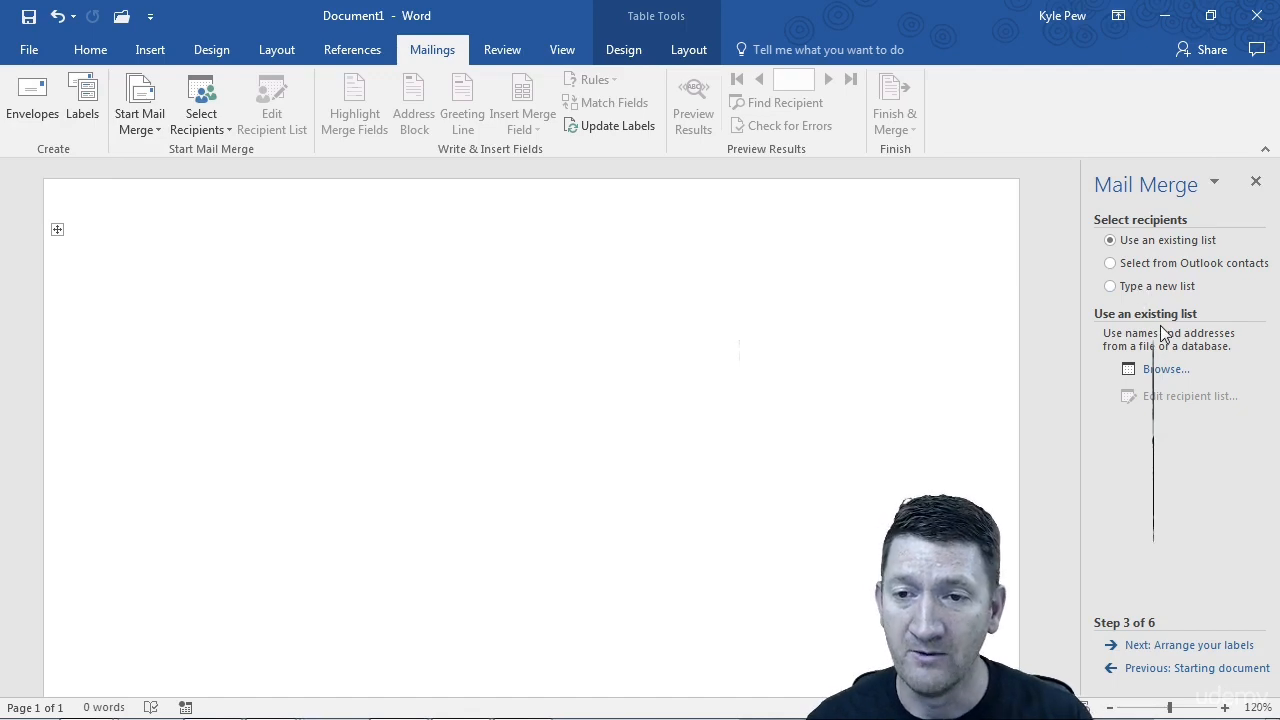
left_click(1160, 369)
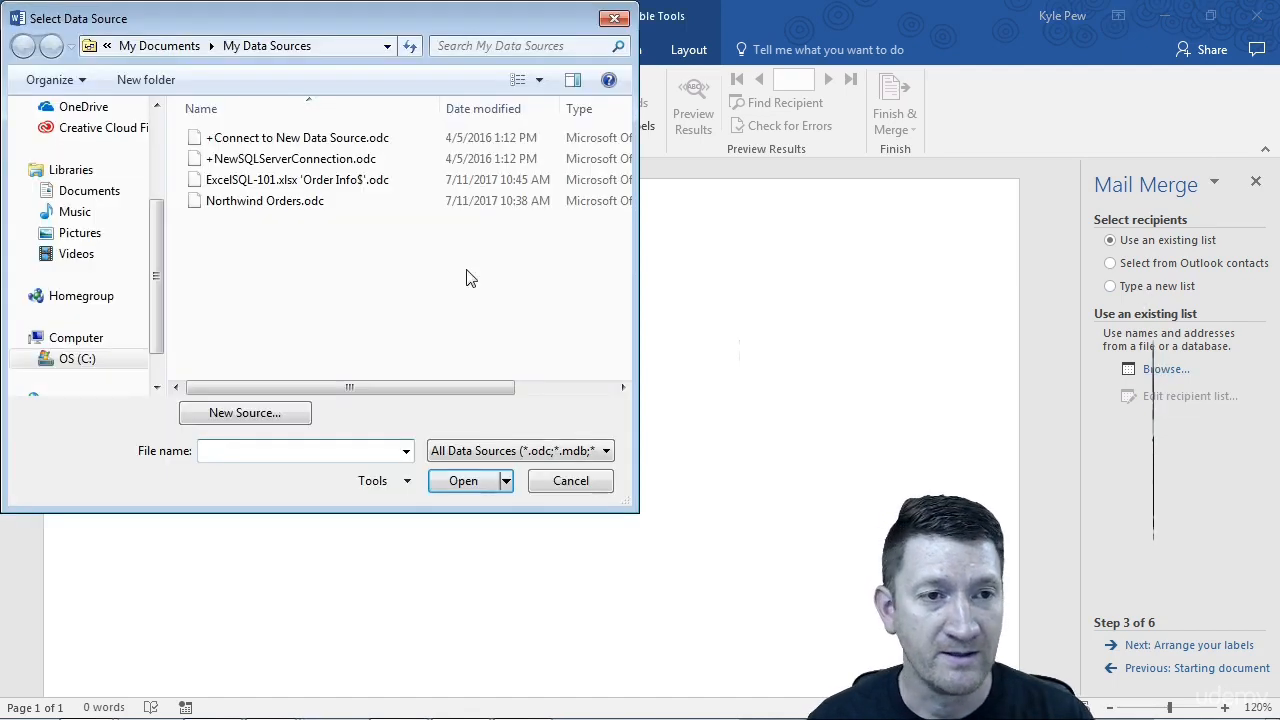
left_click(87, 107)
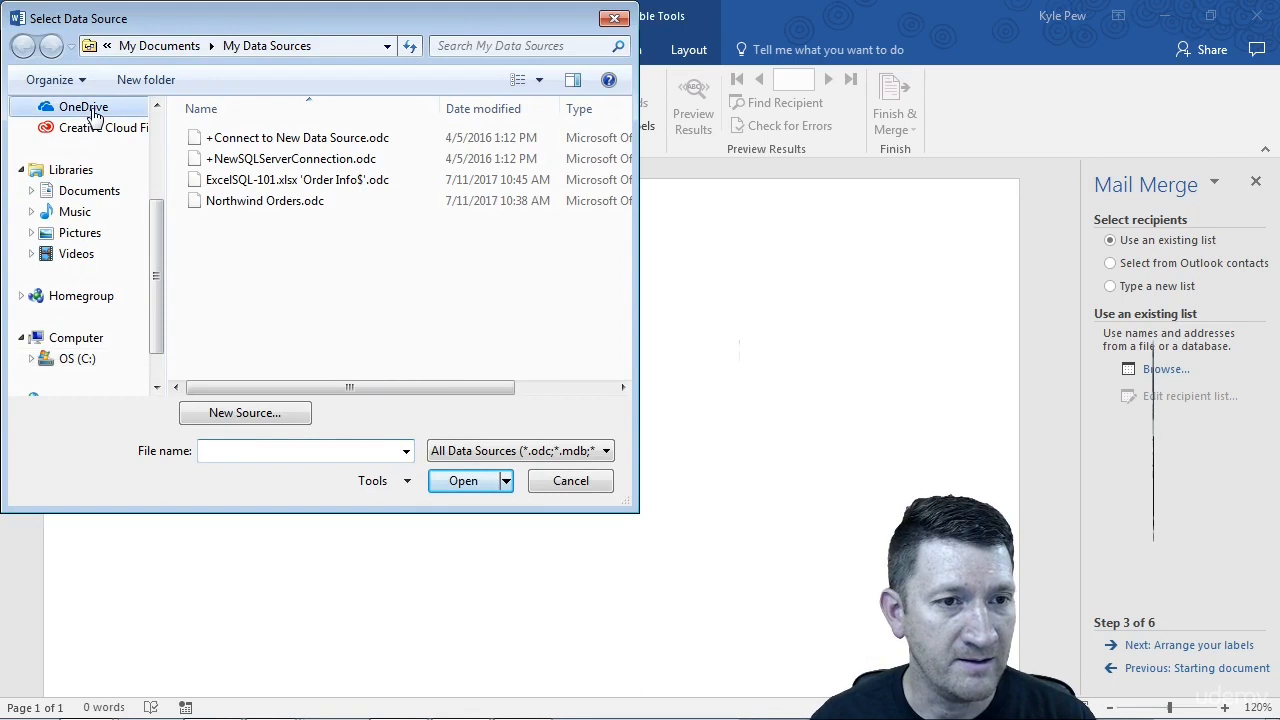
double_click(232, 306)
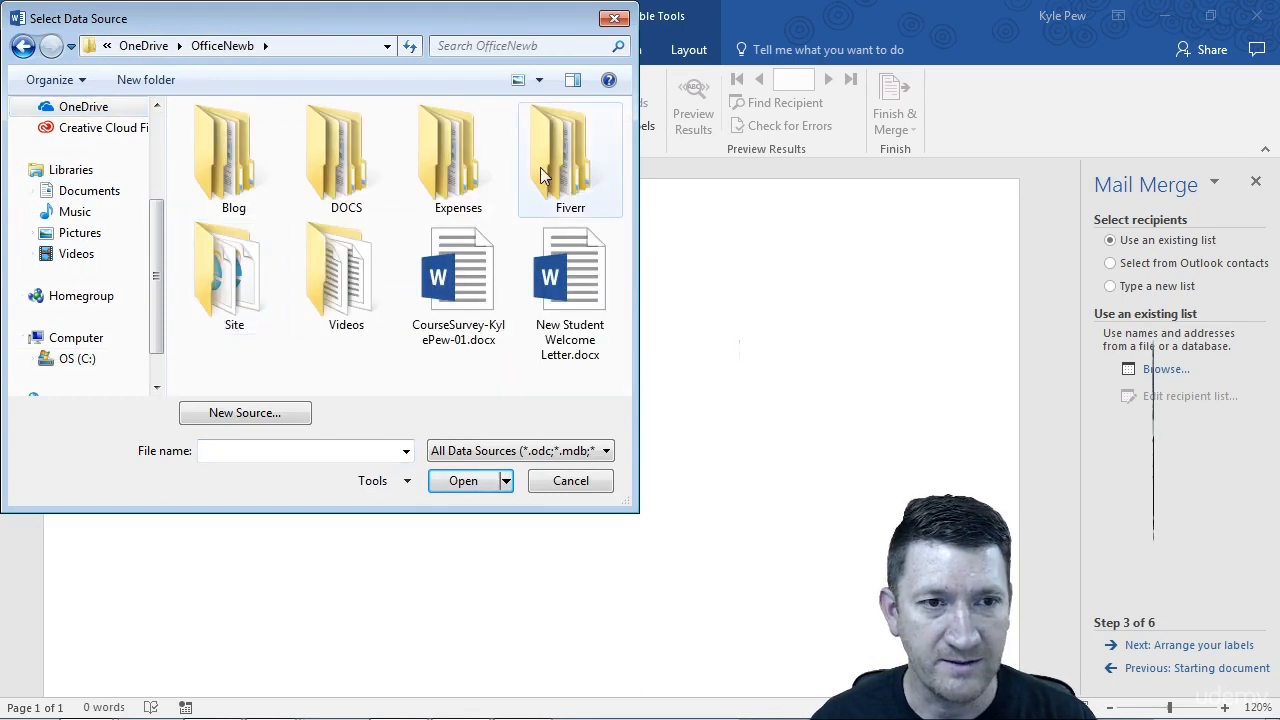
double_click(308, 286)
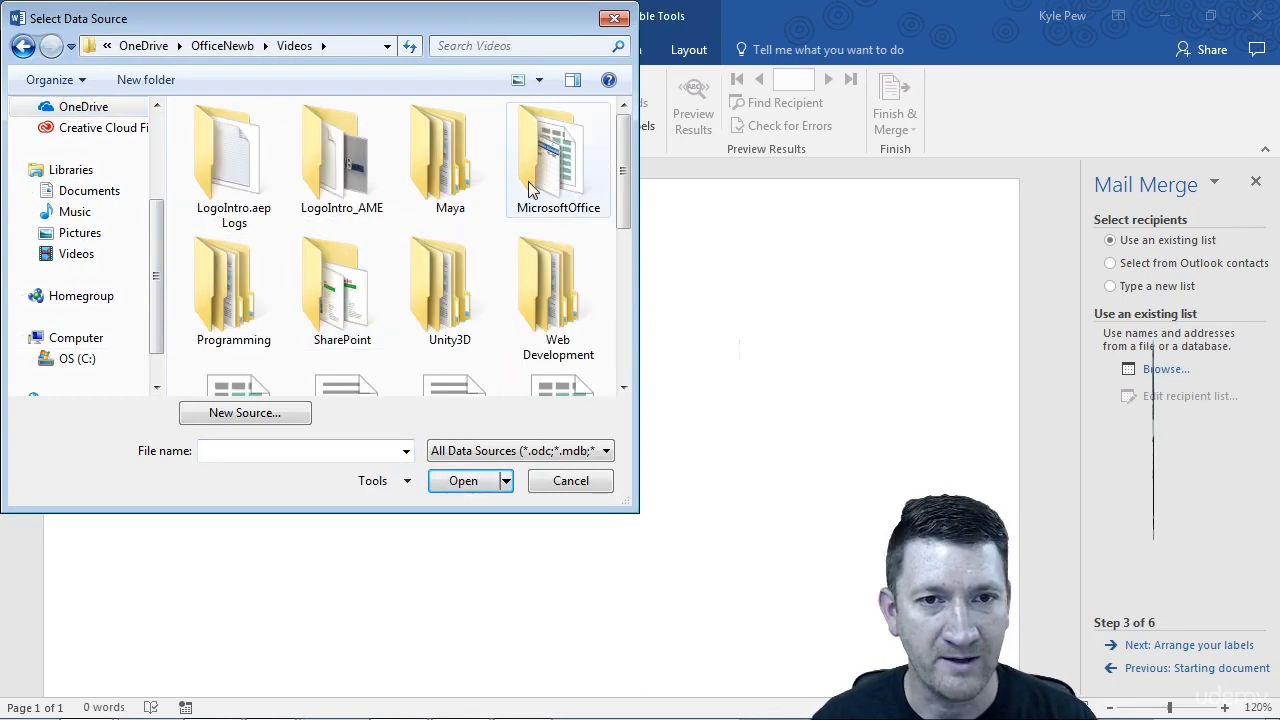
double_click(555, 160)
scroll(380, 248, "down", 2)
scroll(263, 304, "down", 1)
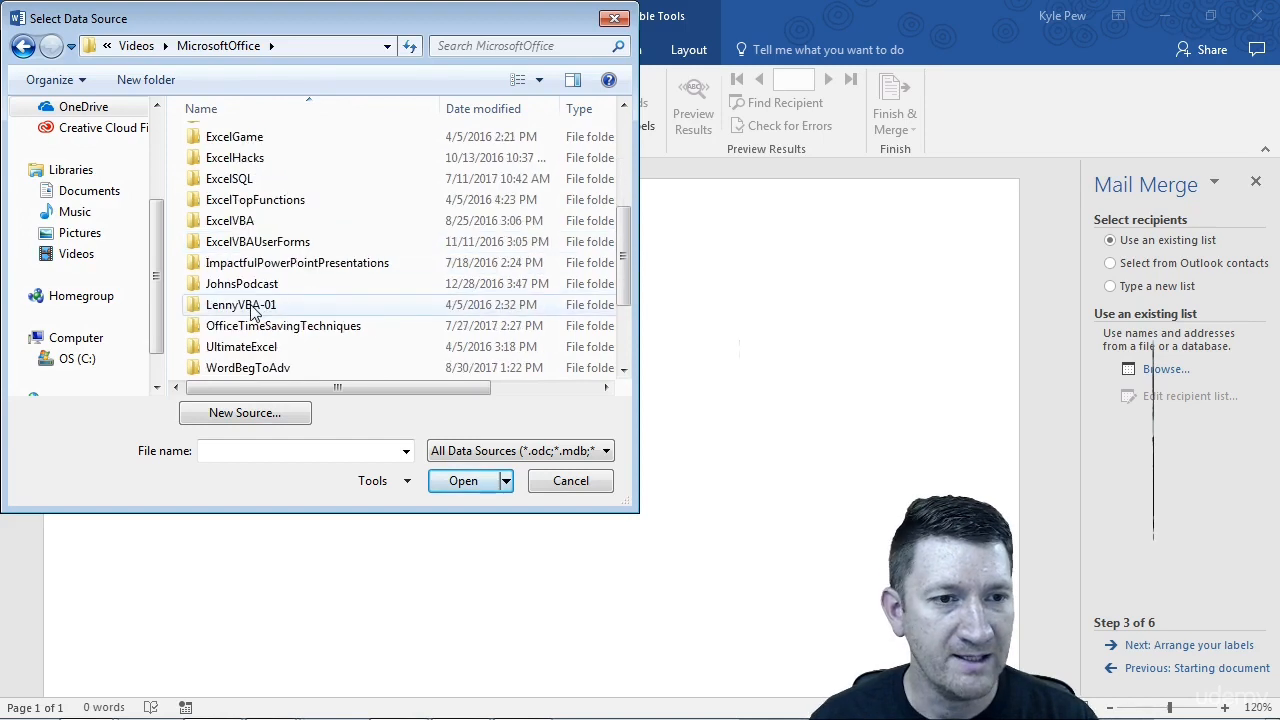
double_click(266, 366)
double_click(244, 165)
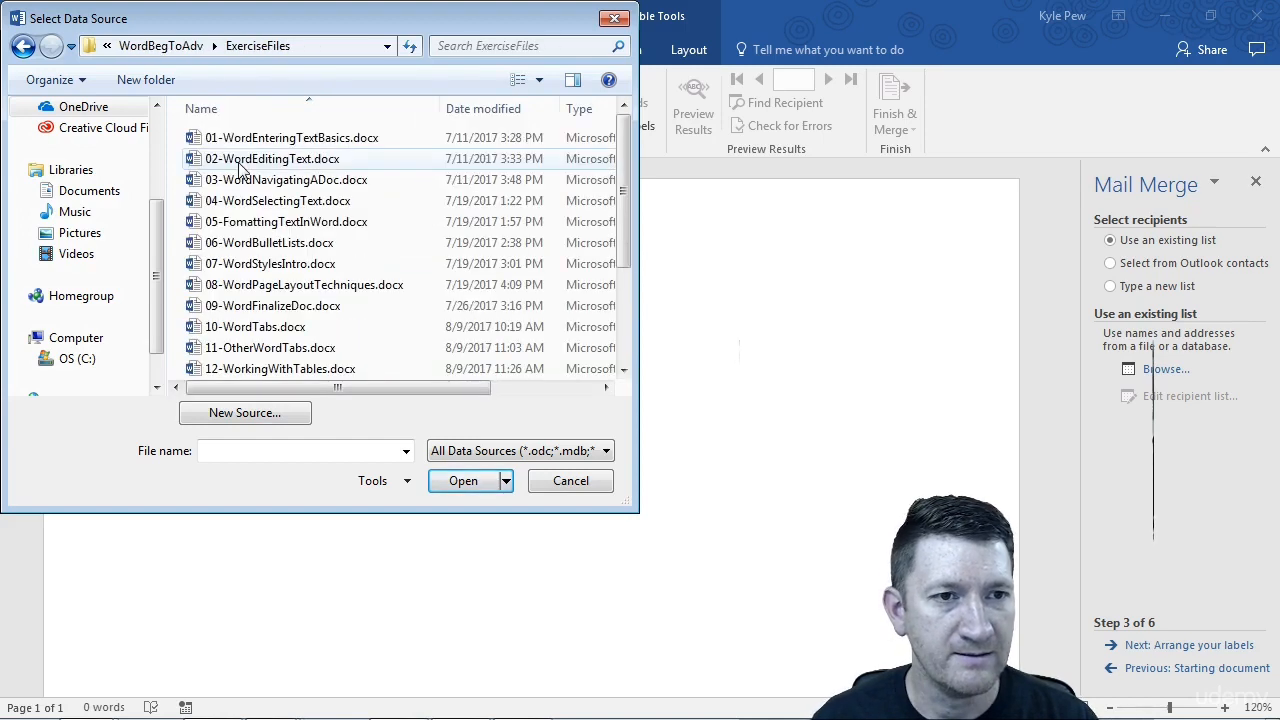
scroll(255, 170, "down", 3)
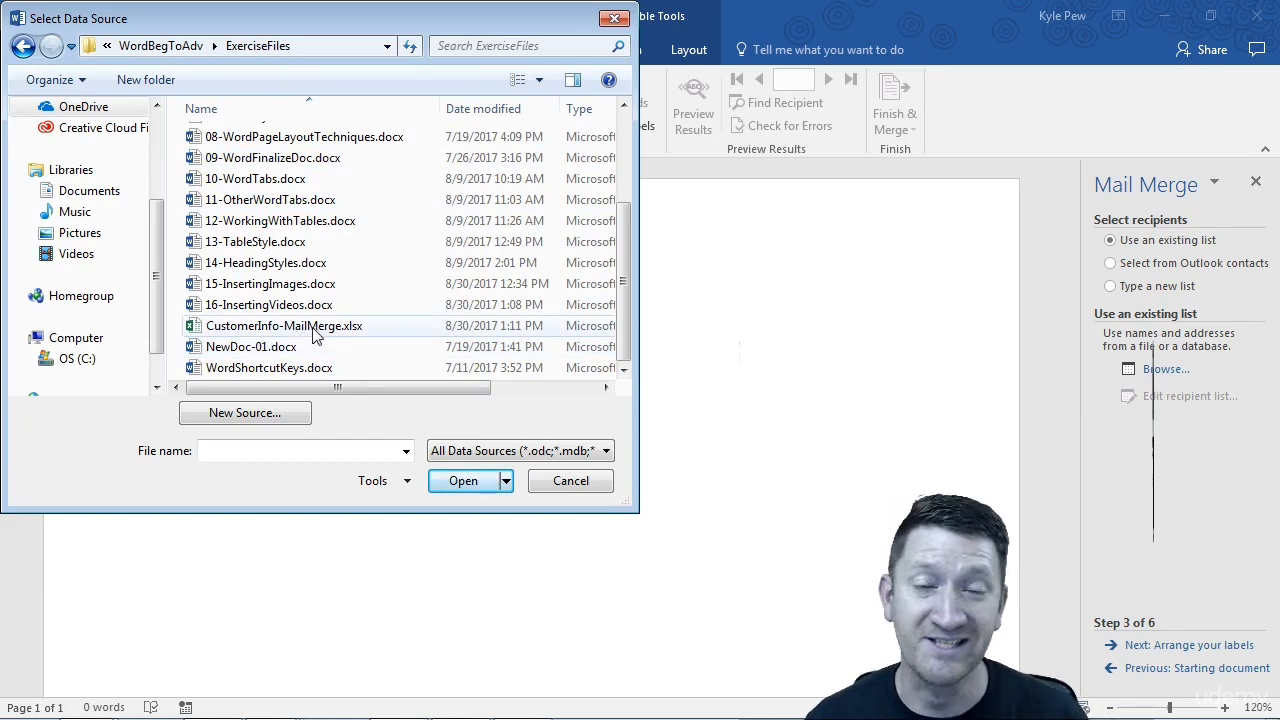
Use CustomerInfo-MailMerge.xlsx as the recipient list, with the 'Customer Info$' table, first-row column headers and all recipients included
left_click(313, 335)
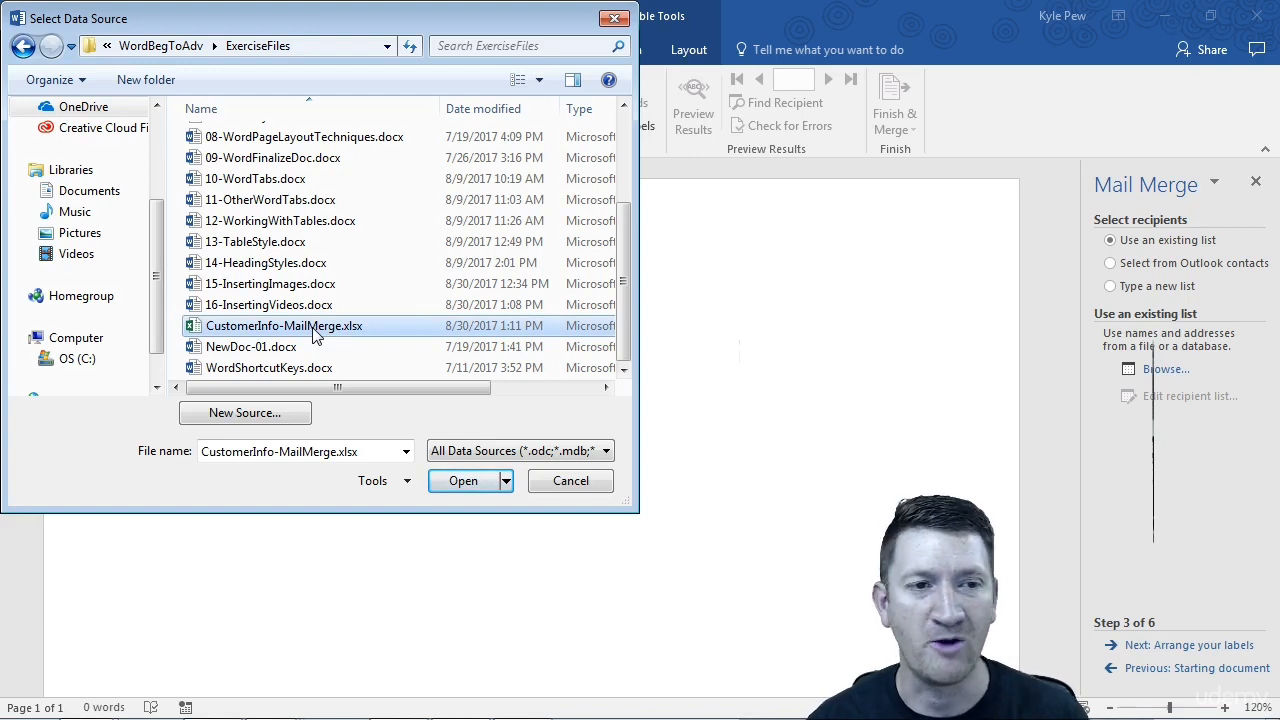
left_click(443, 481)
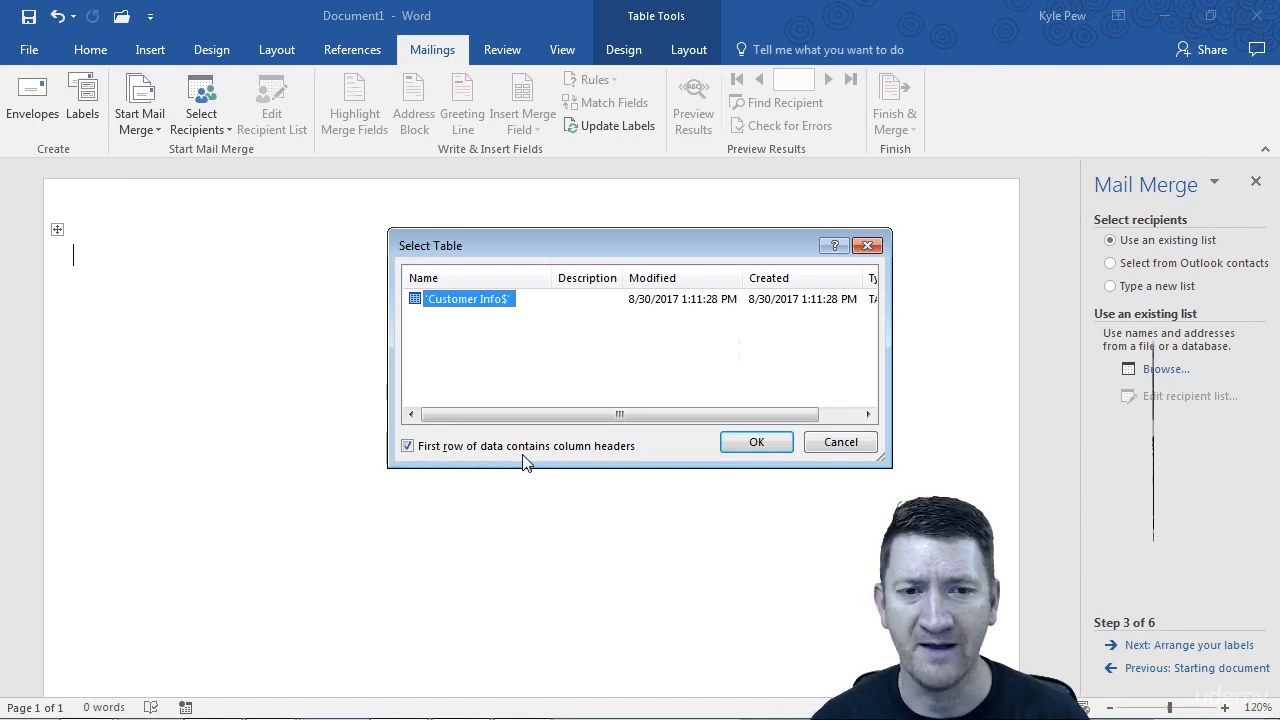
left_click(737, 445)
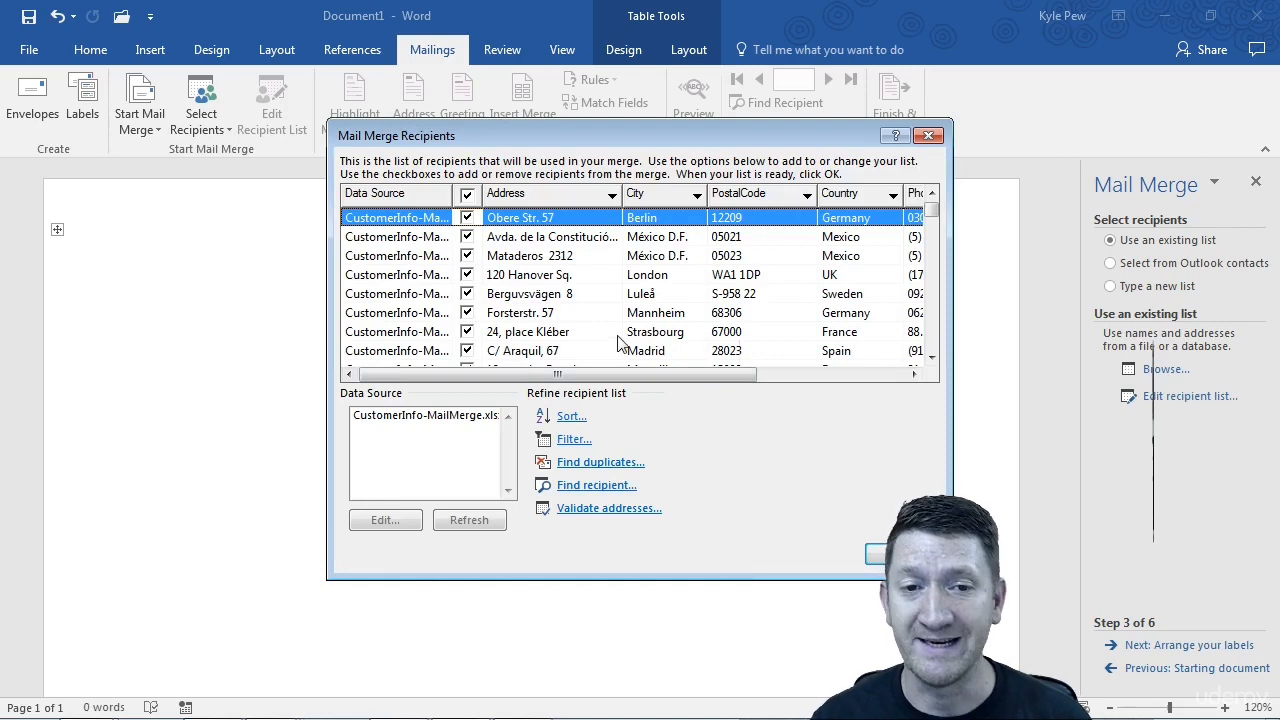
mouse_move(560, 375)
left_mouse_down()
mouse_move(770, 372)
mouse_move(585, 378)
left_mouse_up()
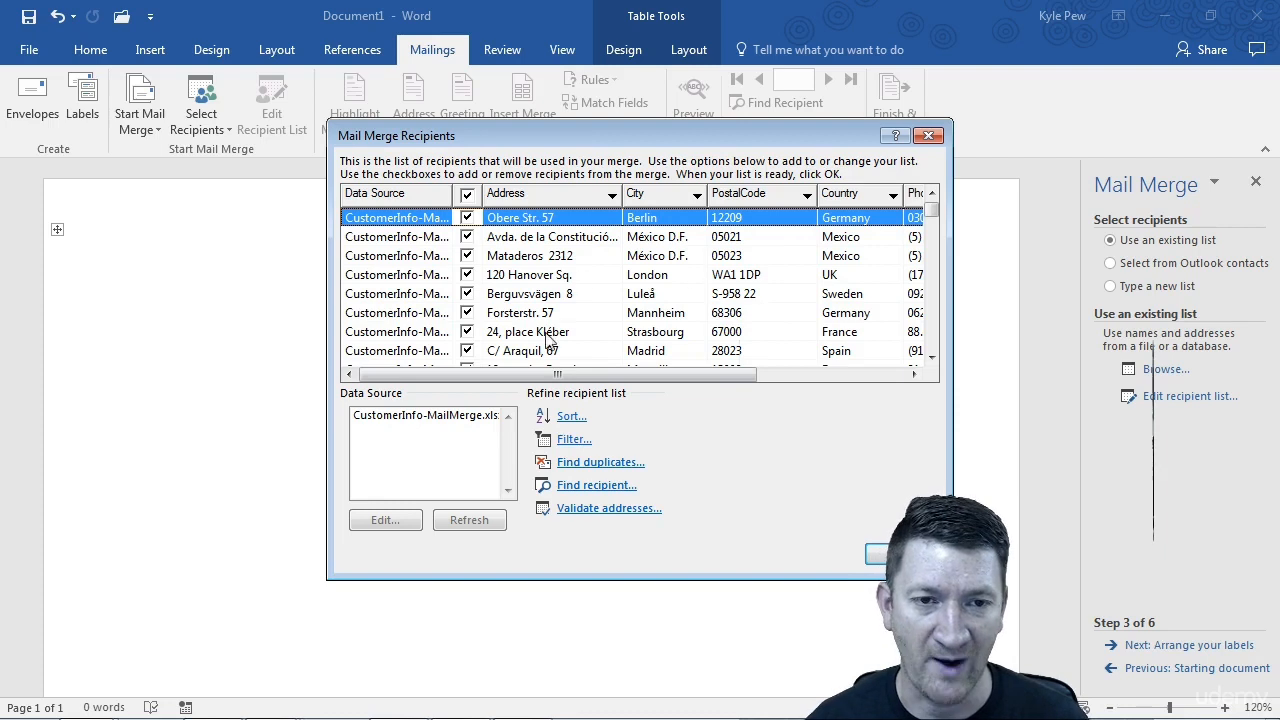
left_click(902, 554)
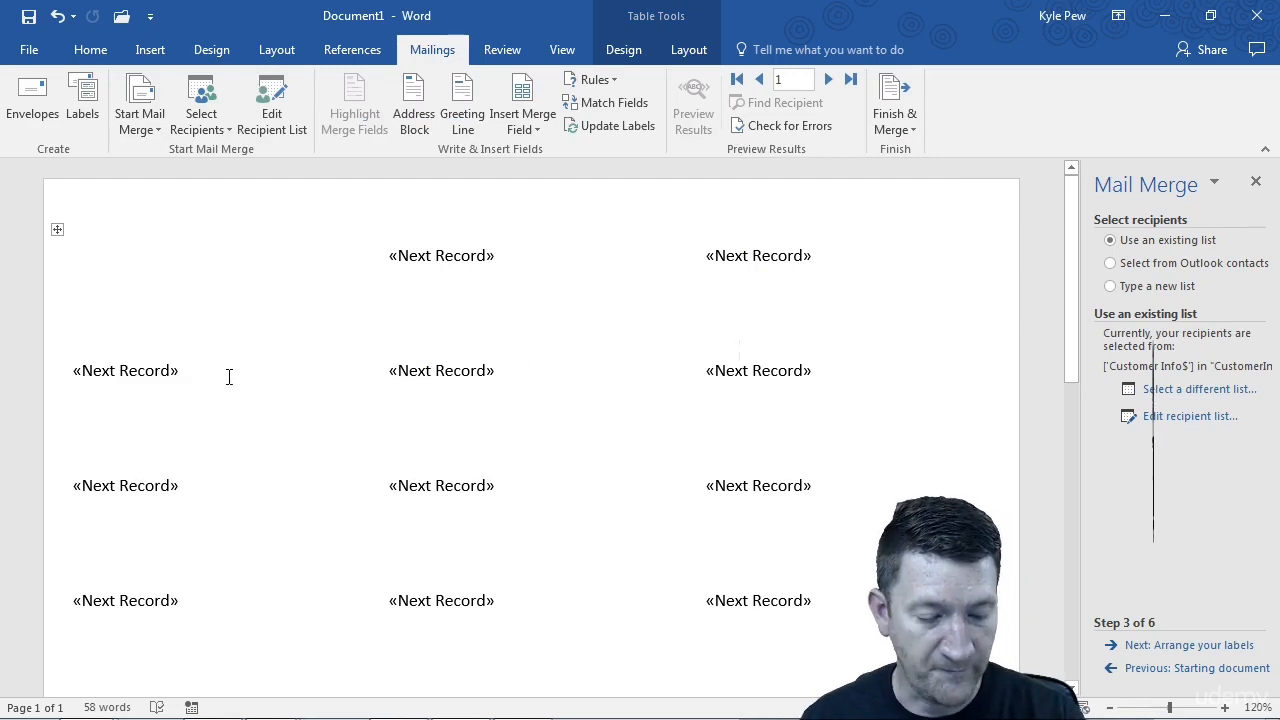
left_click_drag(162, 263, 218, 193)
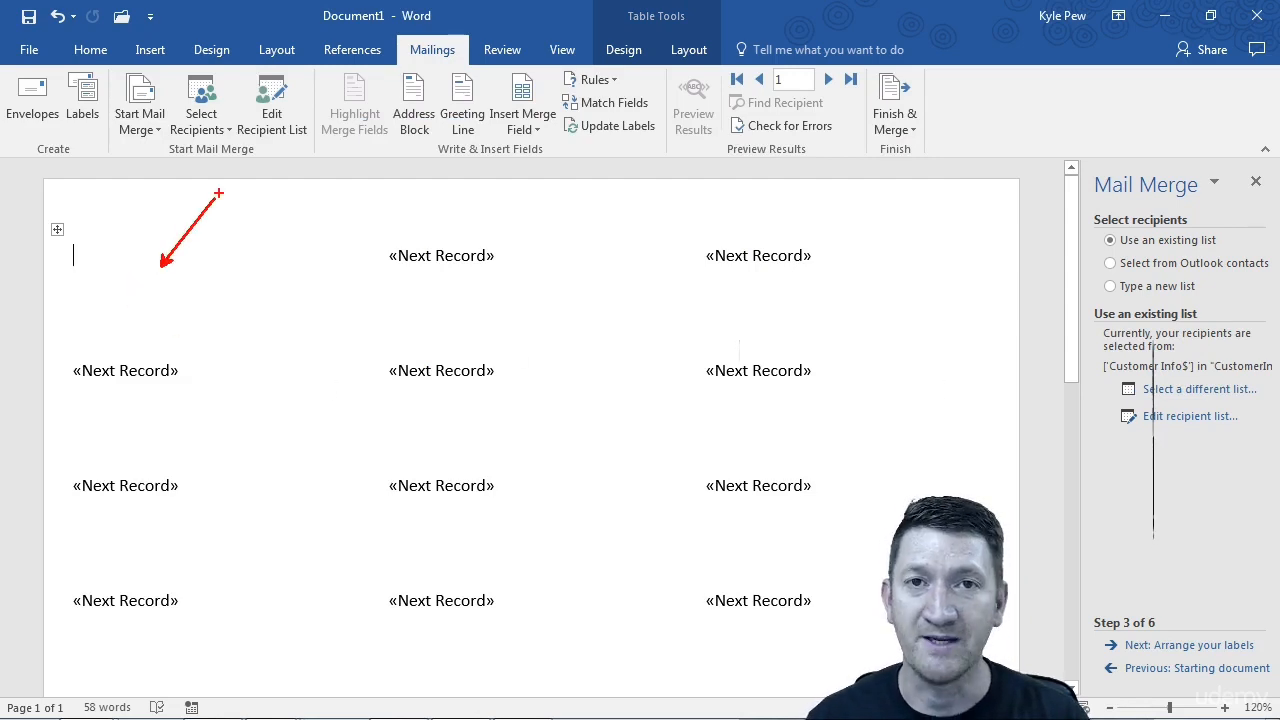
left_click_drag(380, 242, 519, 271)
left_click_drag(690, 242, 817, 277)
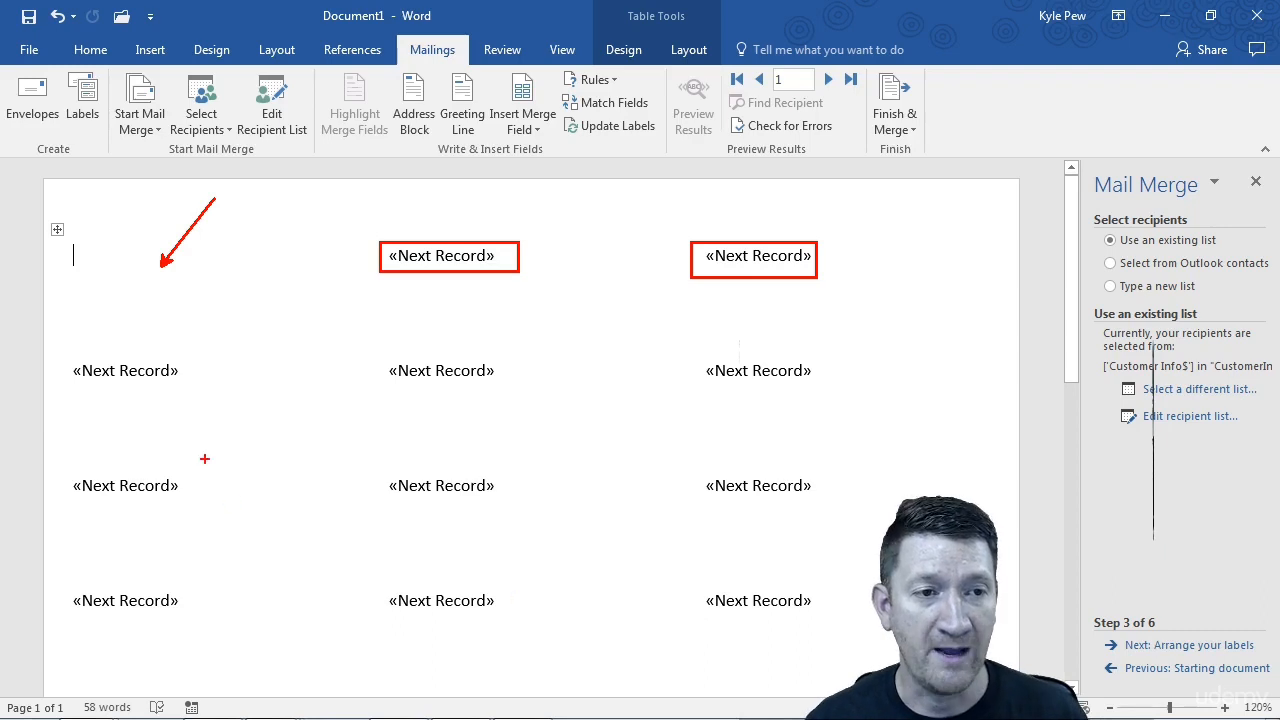
mouse_move(280, 261)
left_mouse_down()
mouse_move(95, 282)
mouse_move(295, 258)
left_mouse_up()
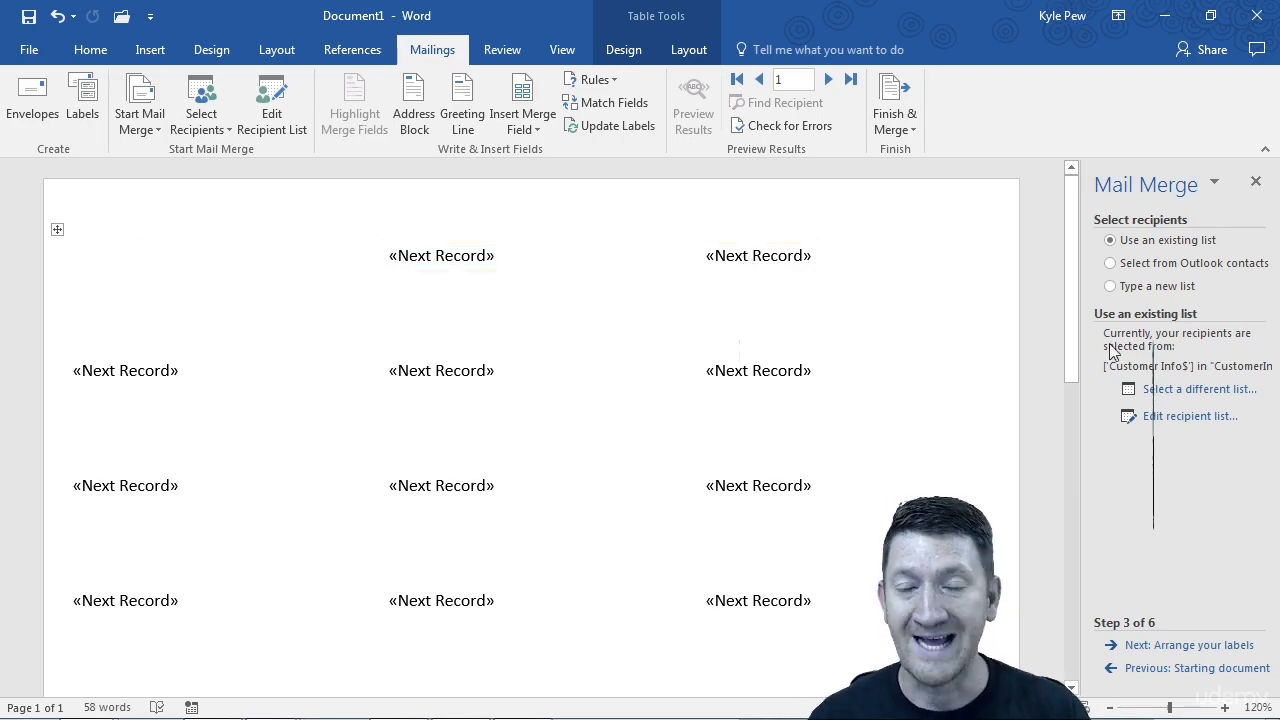
Proceed to arranging the labels and insert the ContactName and Address merge fields on separate lines of the first label
left_click(1167, 648)
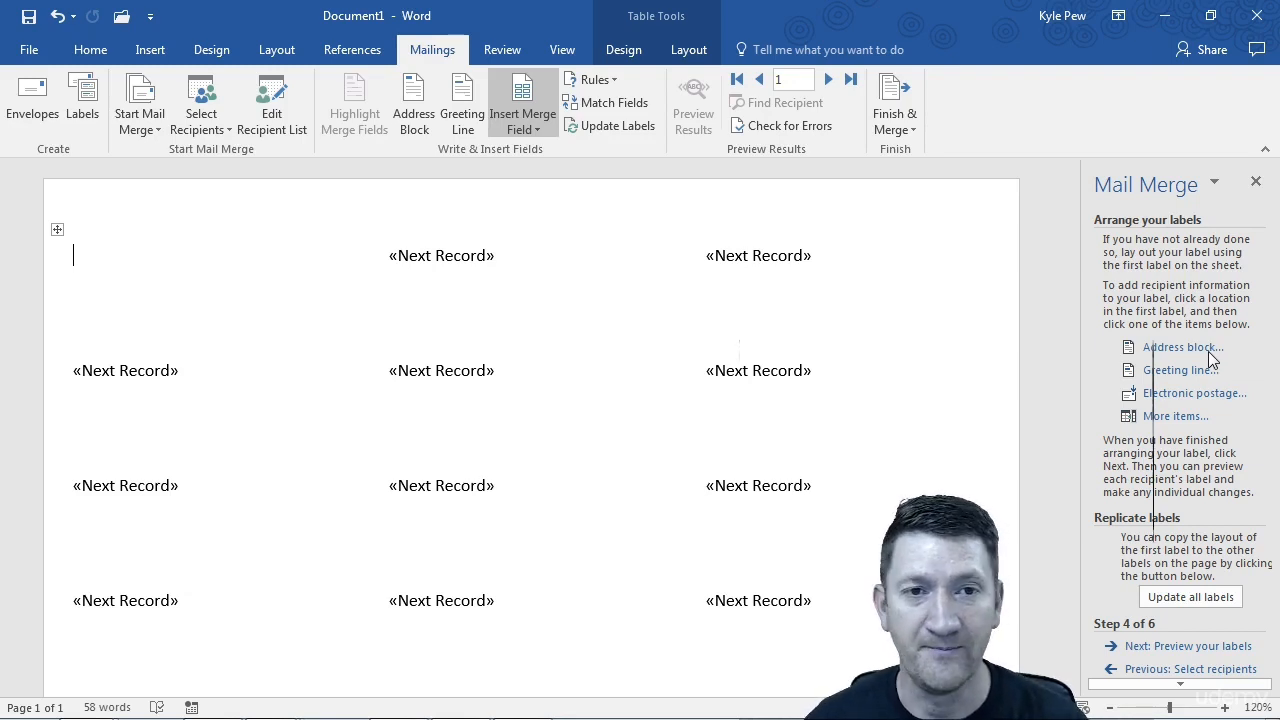
left_click(87, 257)
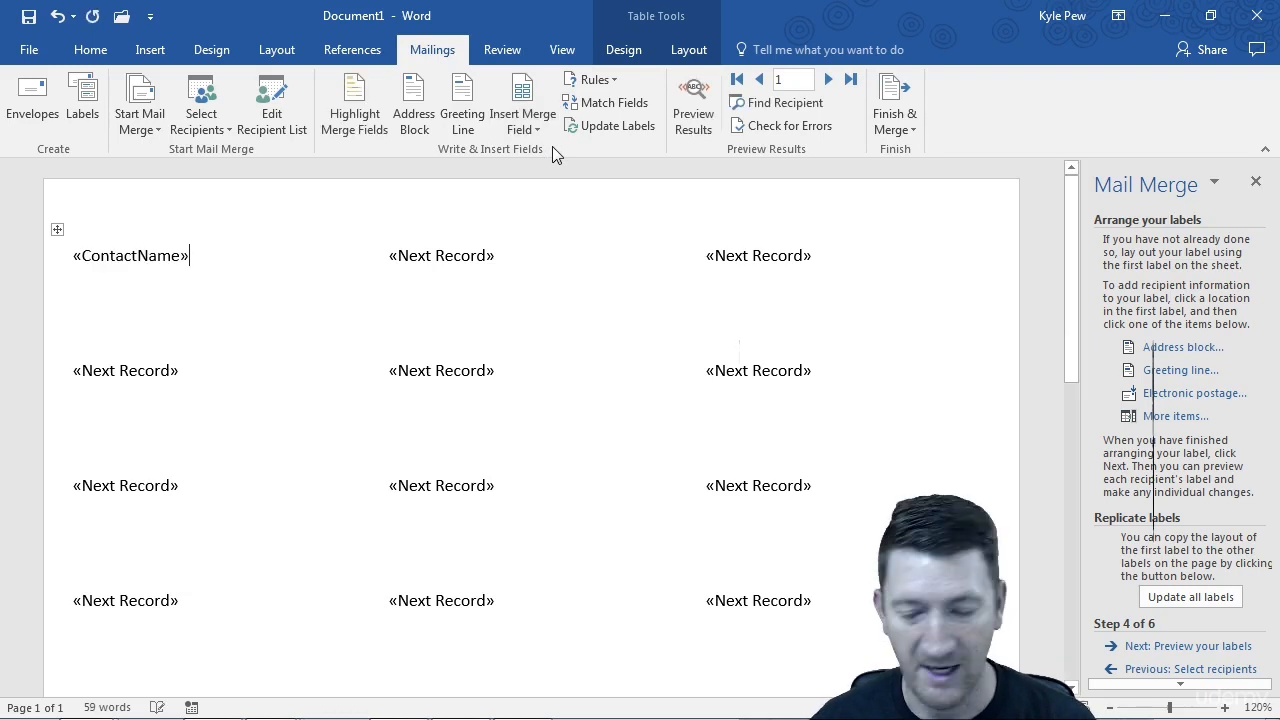
key("Return")
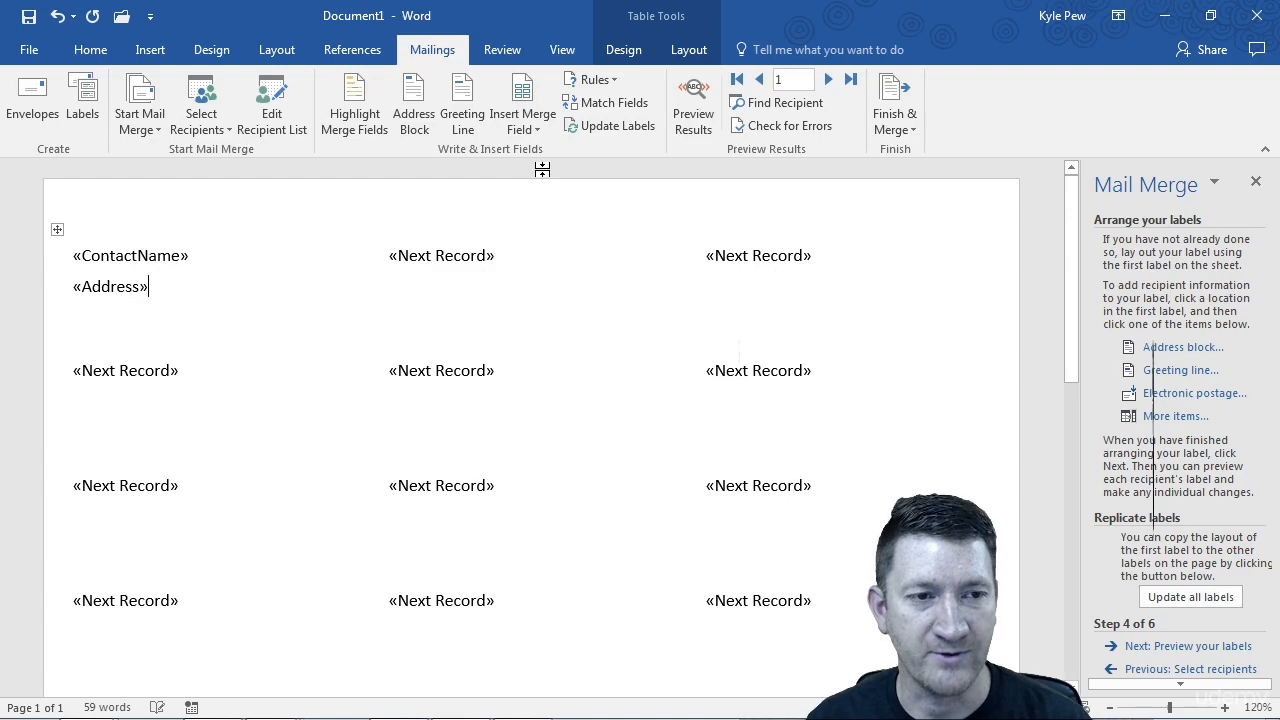
Add a third line with the City and PostalCode merge fields separated by a comma, and a Country field line below
key("Return")
left_click(515, 132)
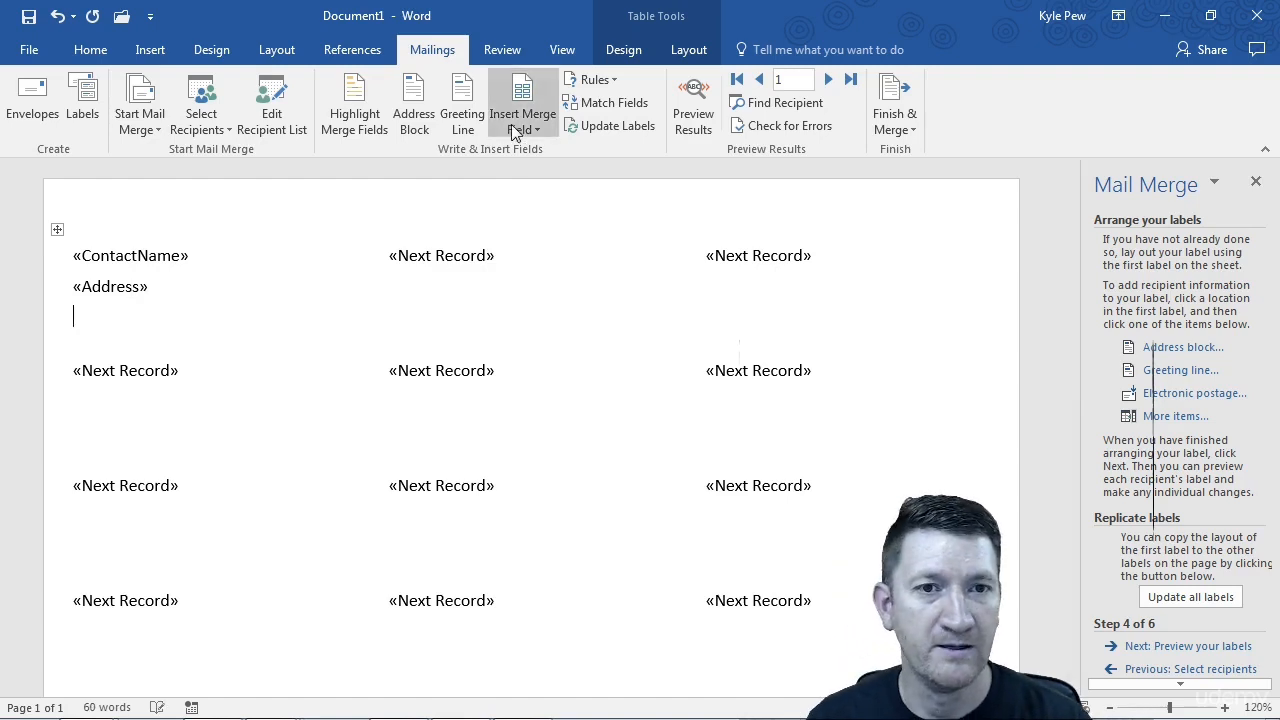
left_click(523, 196)
type(",")
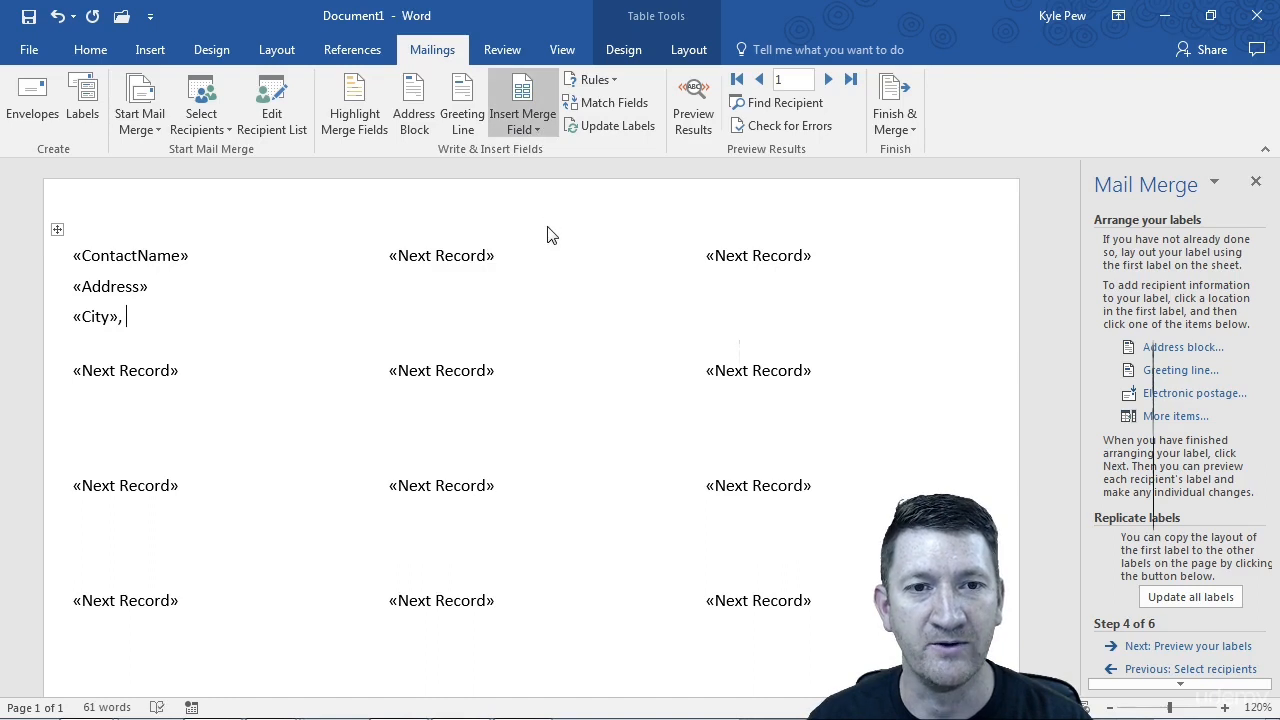
left_click(547, 235)
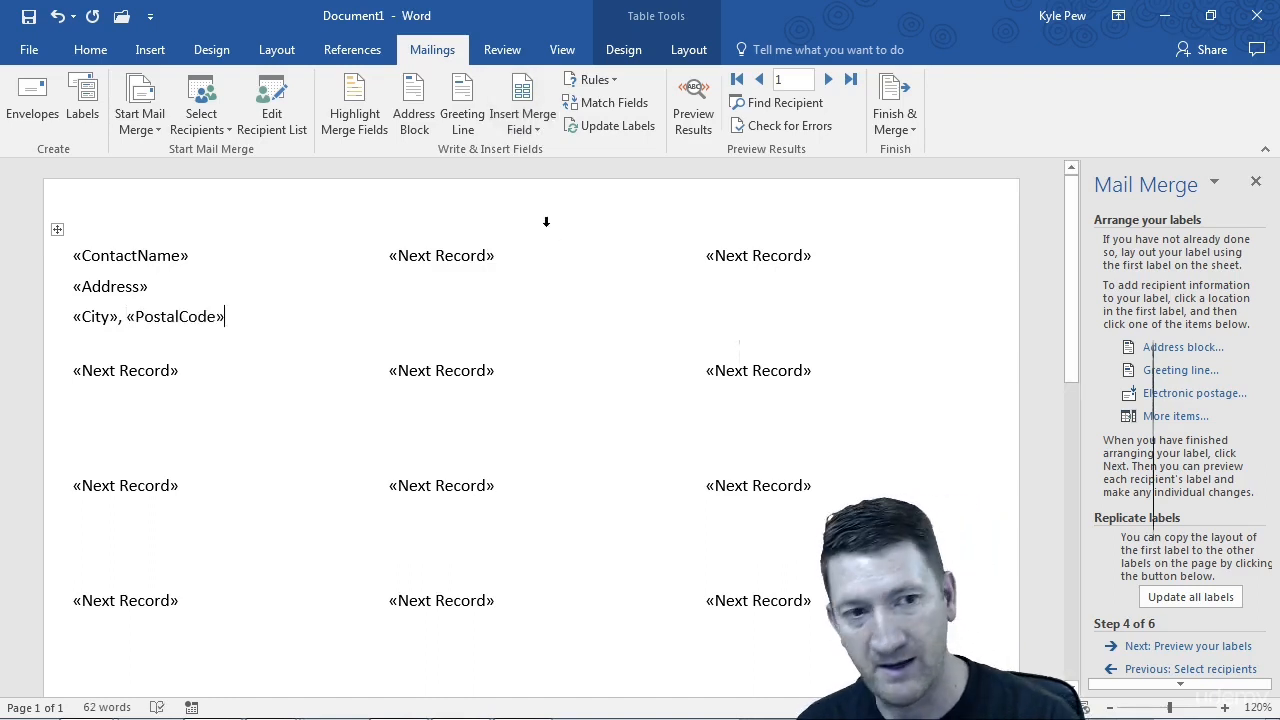
key("Return")
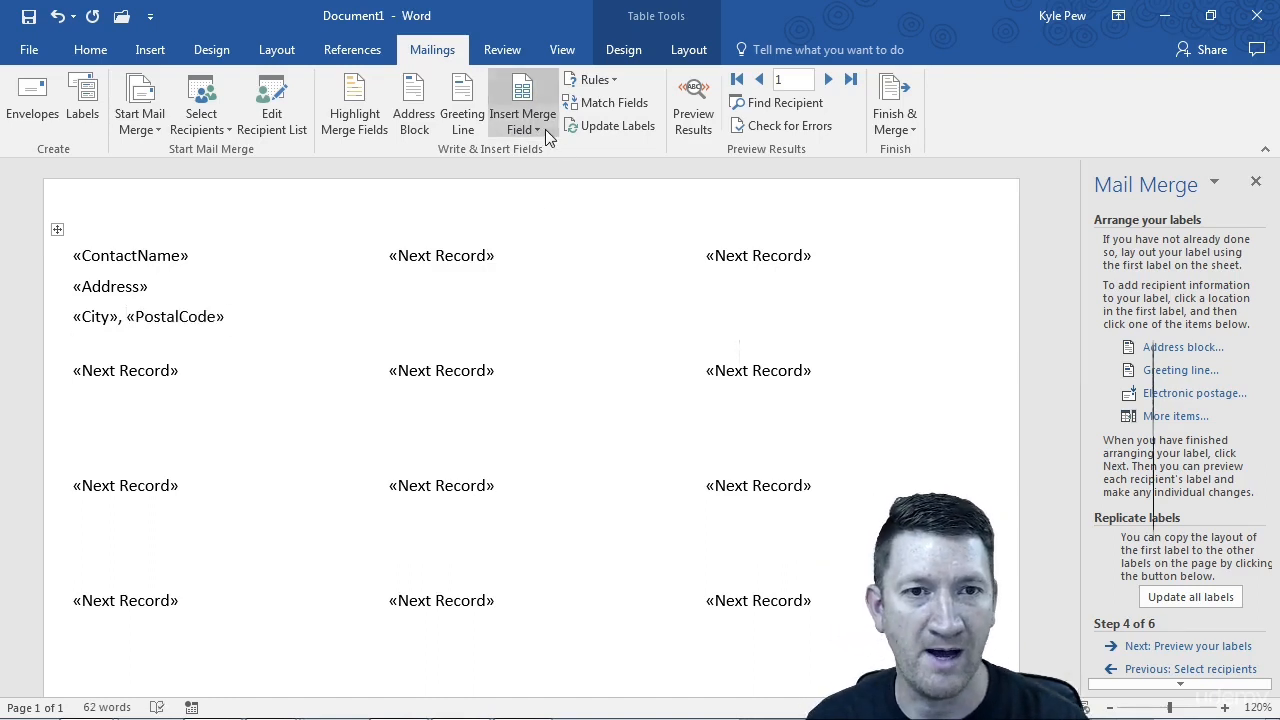
left_click(547, 248)
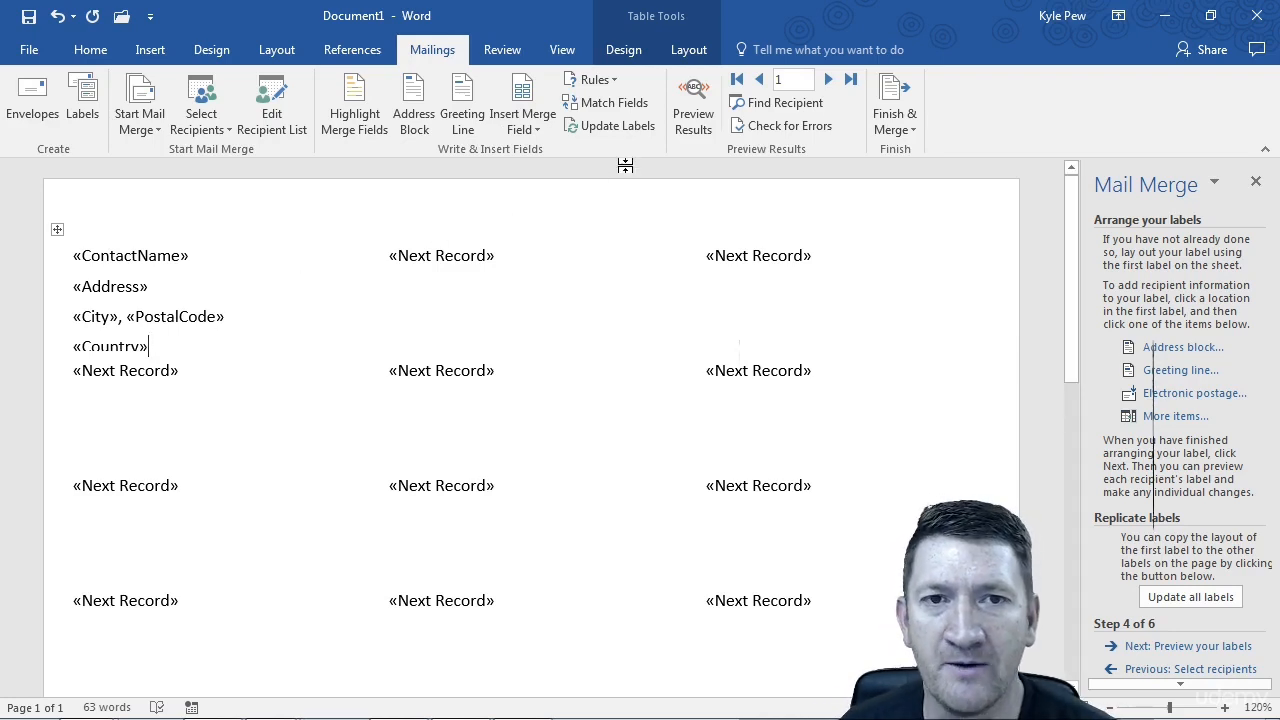
Preview the first label's merged result and set the paragraph spacing before all its field lines to 0 pt
left_click(698, 122)
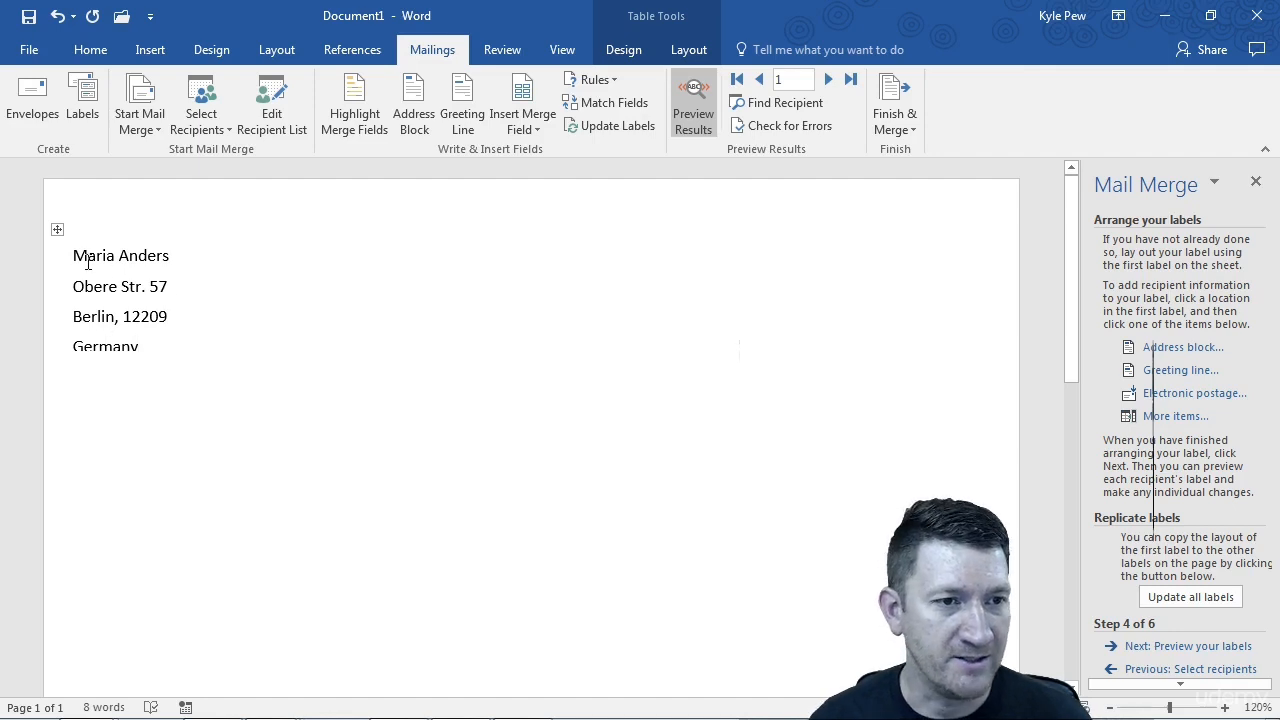
left_click(690, 110)
left_click_drag(74, 255, 150, 340)
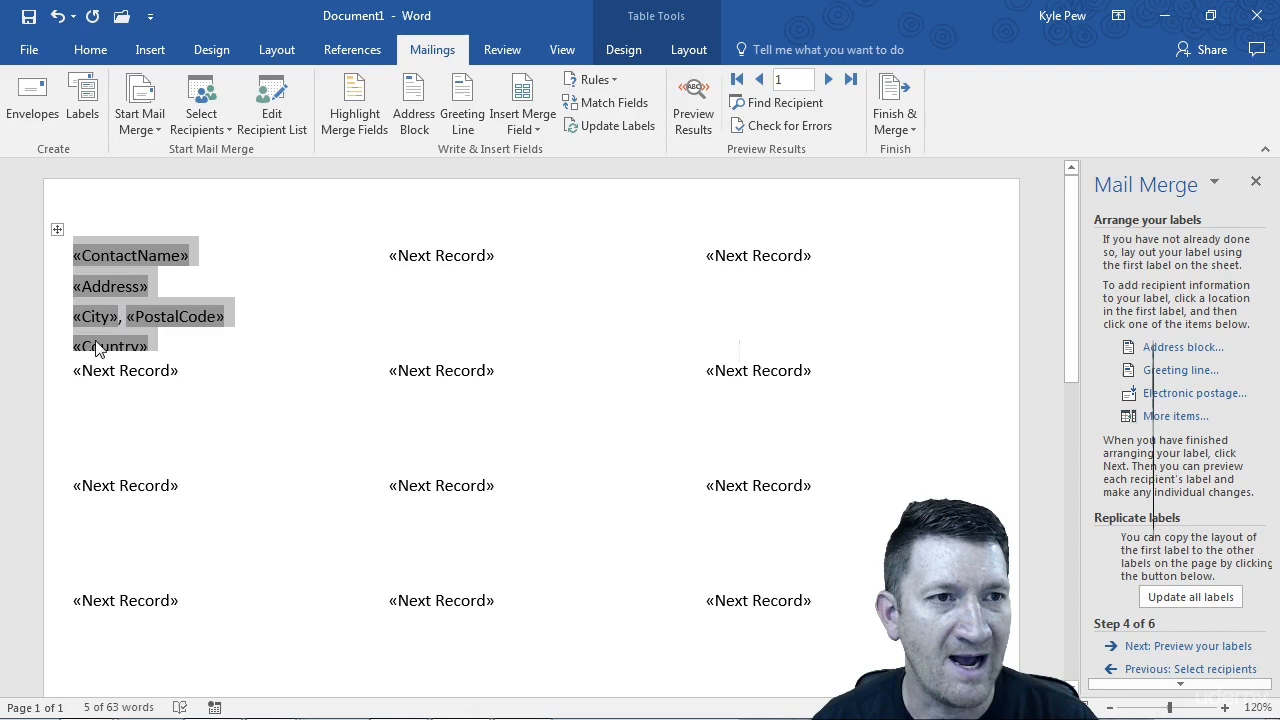
left_click(92, 50)
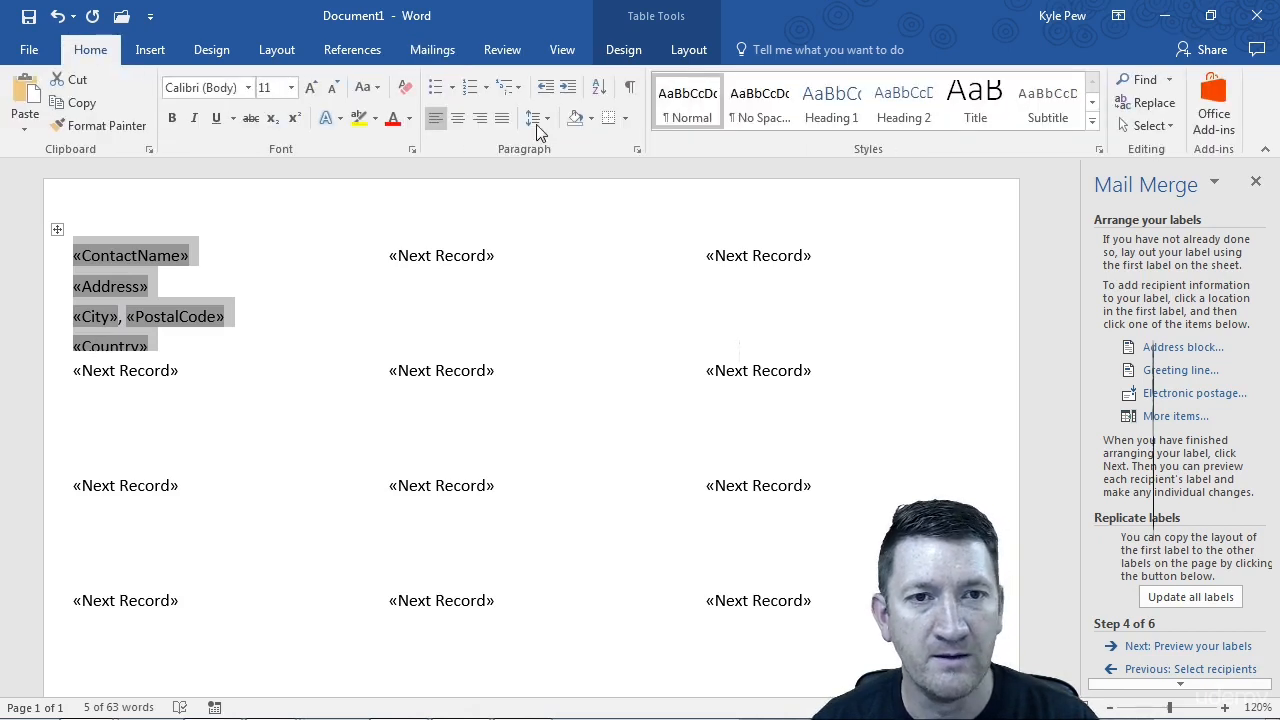
left_click(636, 152)
left_click_drag(551, 375, 521, 375)
type("0")
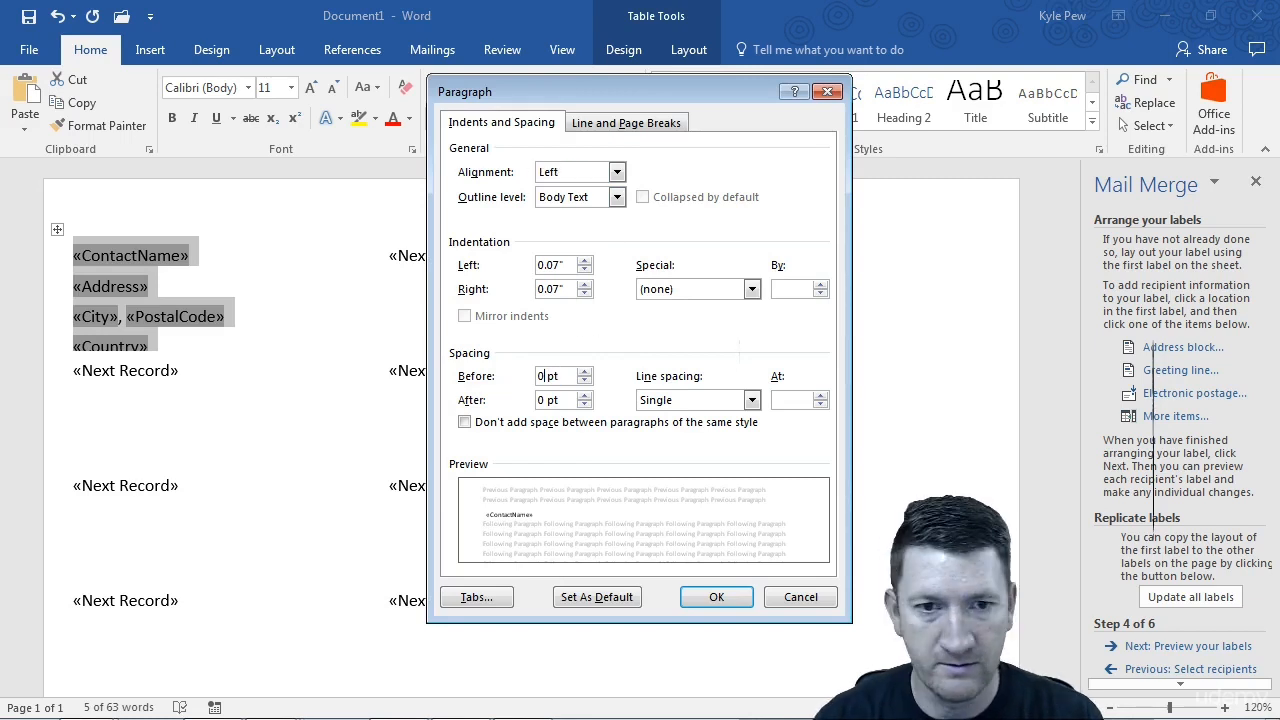
left_click(697, 601)
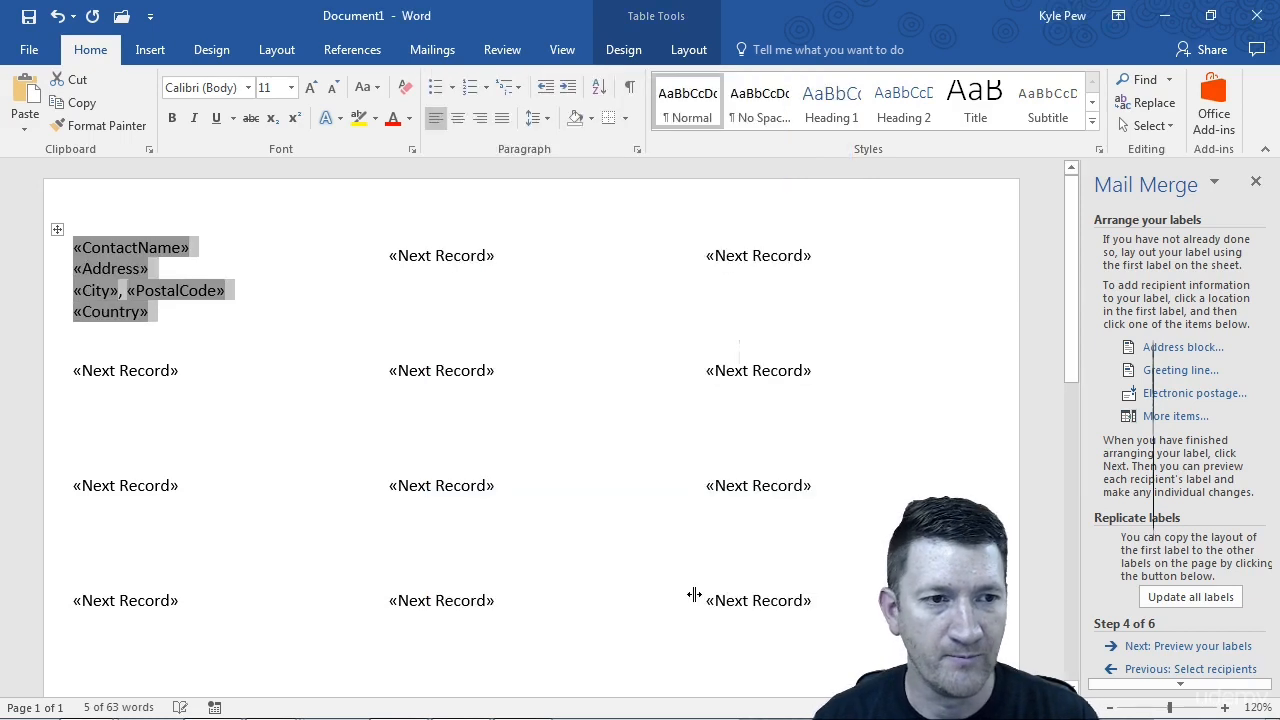
left_click(180, 318)
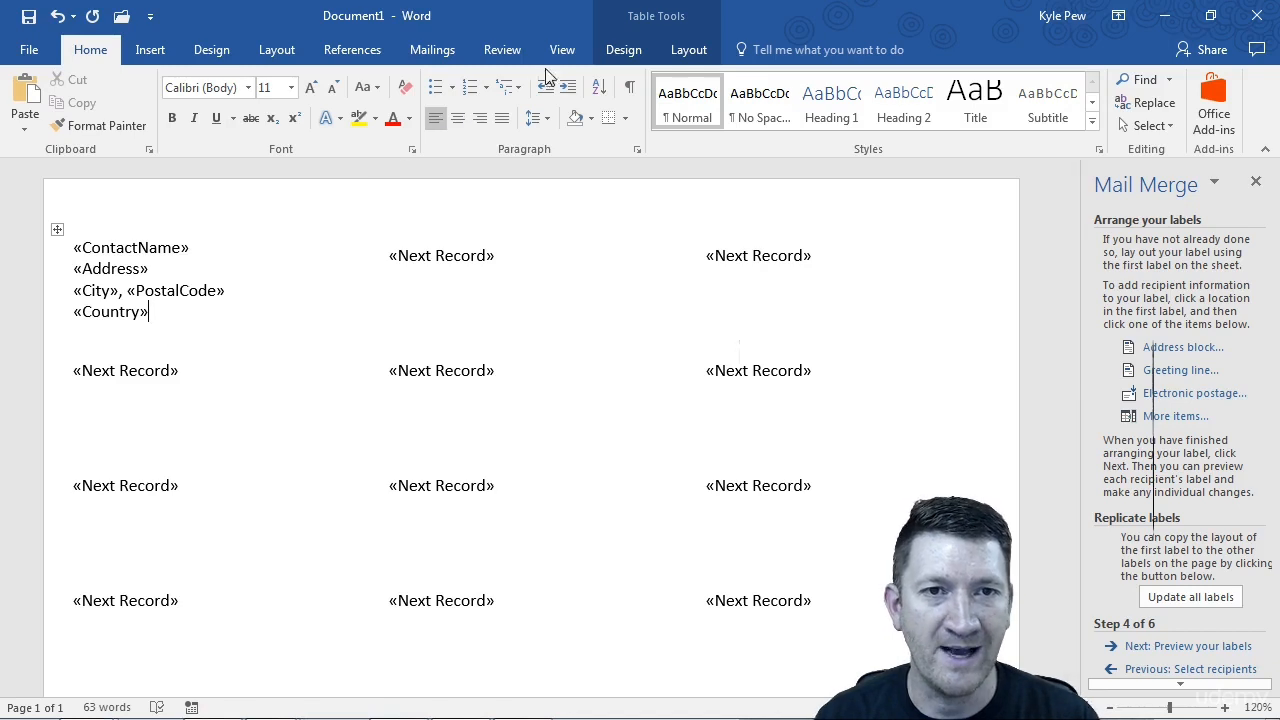
Preview the first label with its tightened spacing and return to the merge field view
left_click(432, 50)
left_click(692, 116)
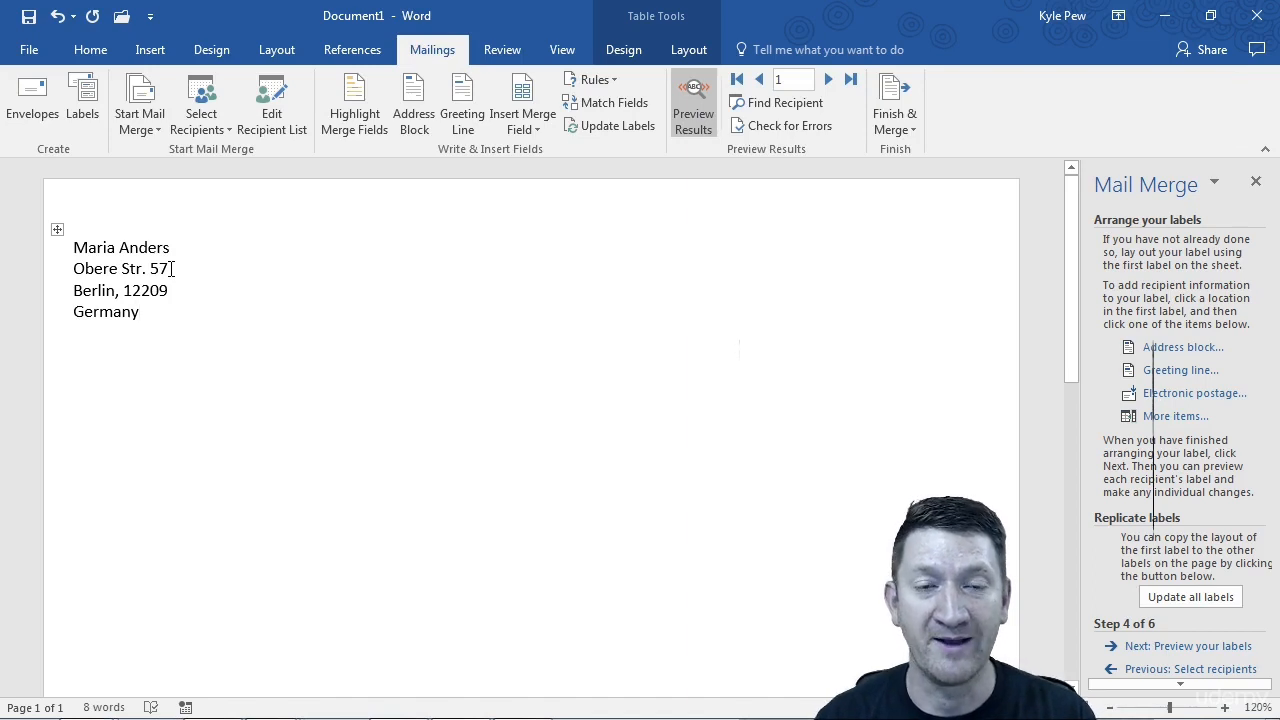
left_click(691, 95)
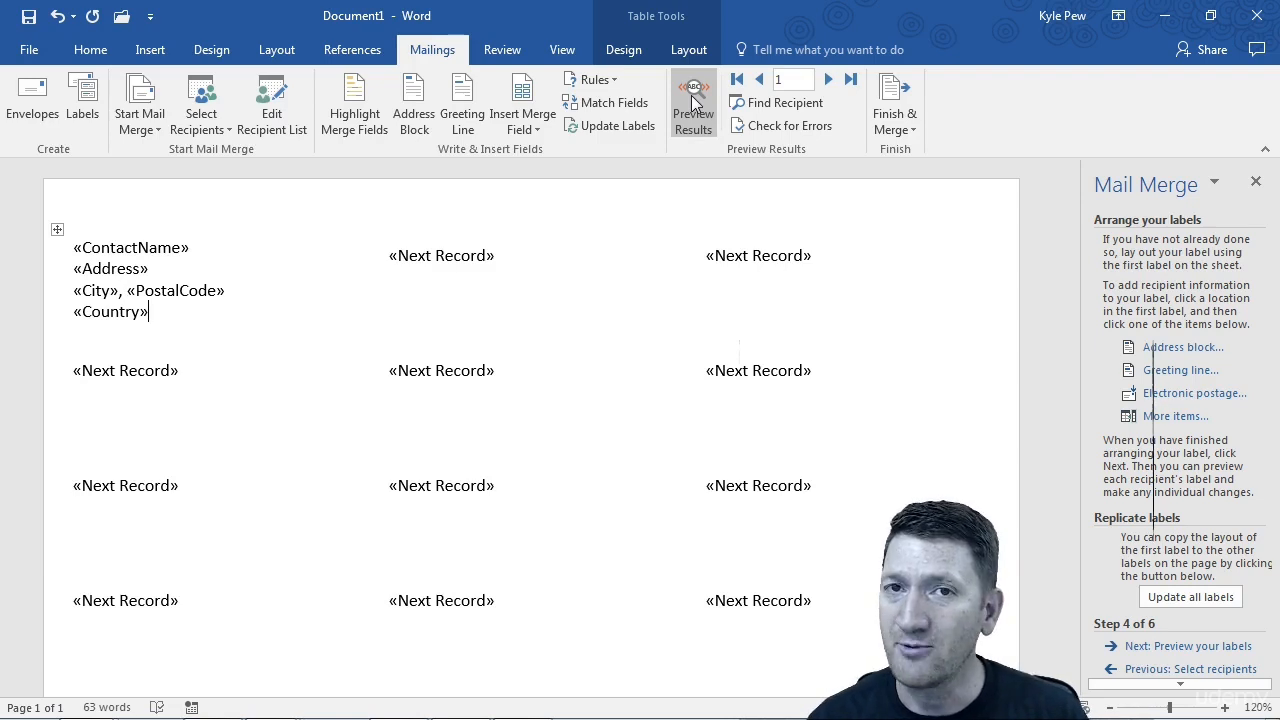
Preview the merged first label and replicate its layout to all the labels on the sheet
left_click(691, 95)
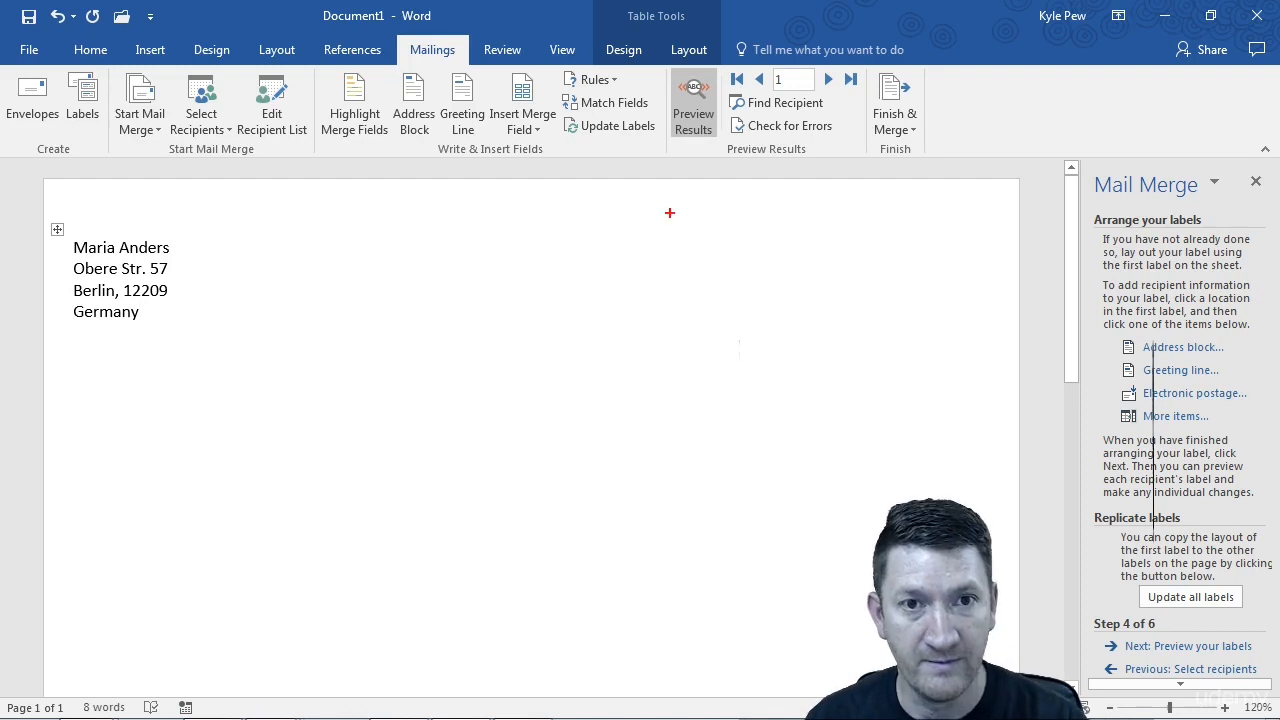
mouse_move(558, 114)
left_mouse_down()
mouse_move(663, 134)
mouse_move(711, 280)
left_mouse_up()
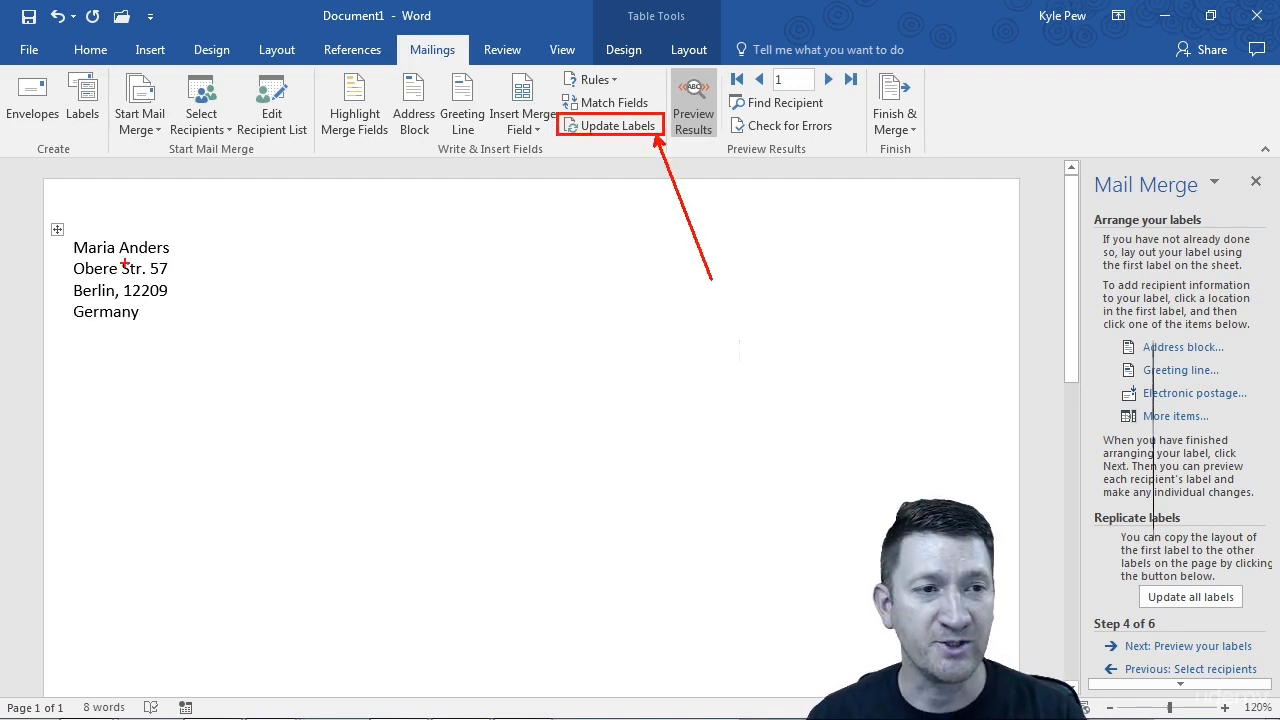
left_click_drag(67, 234, 191, 329)
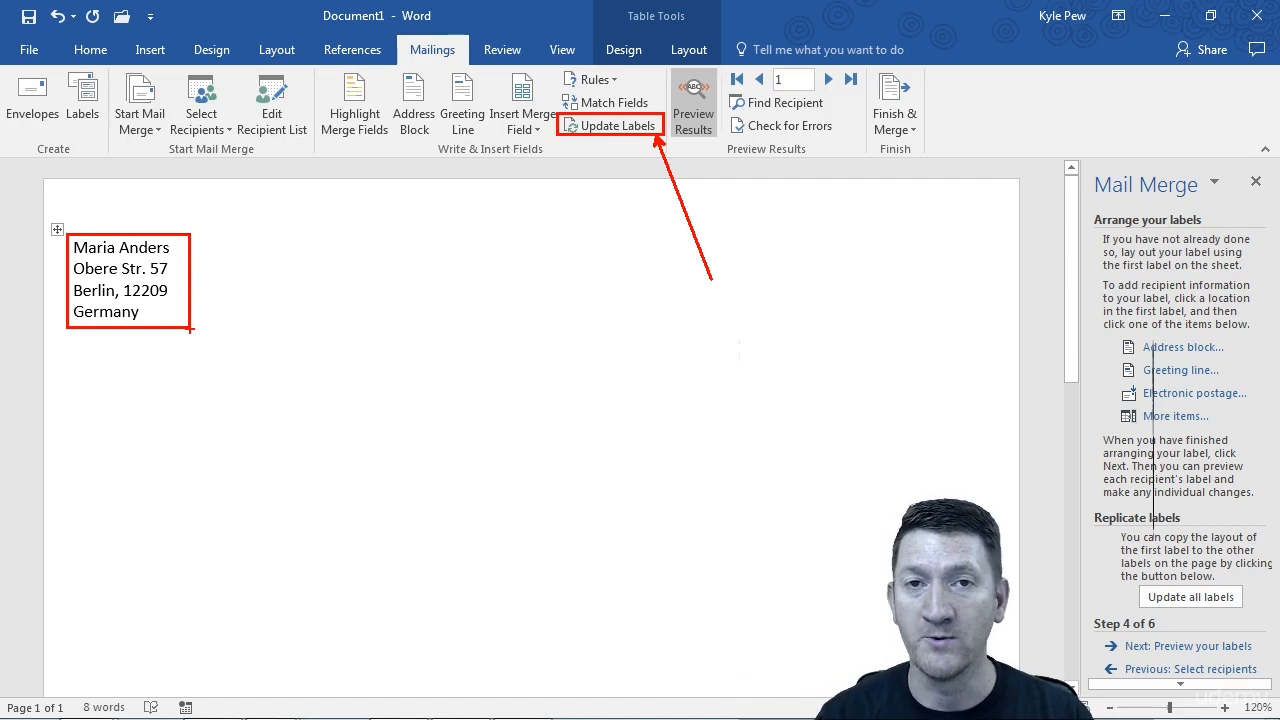
key("Escape")
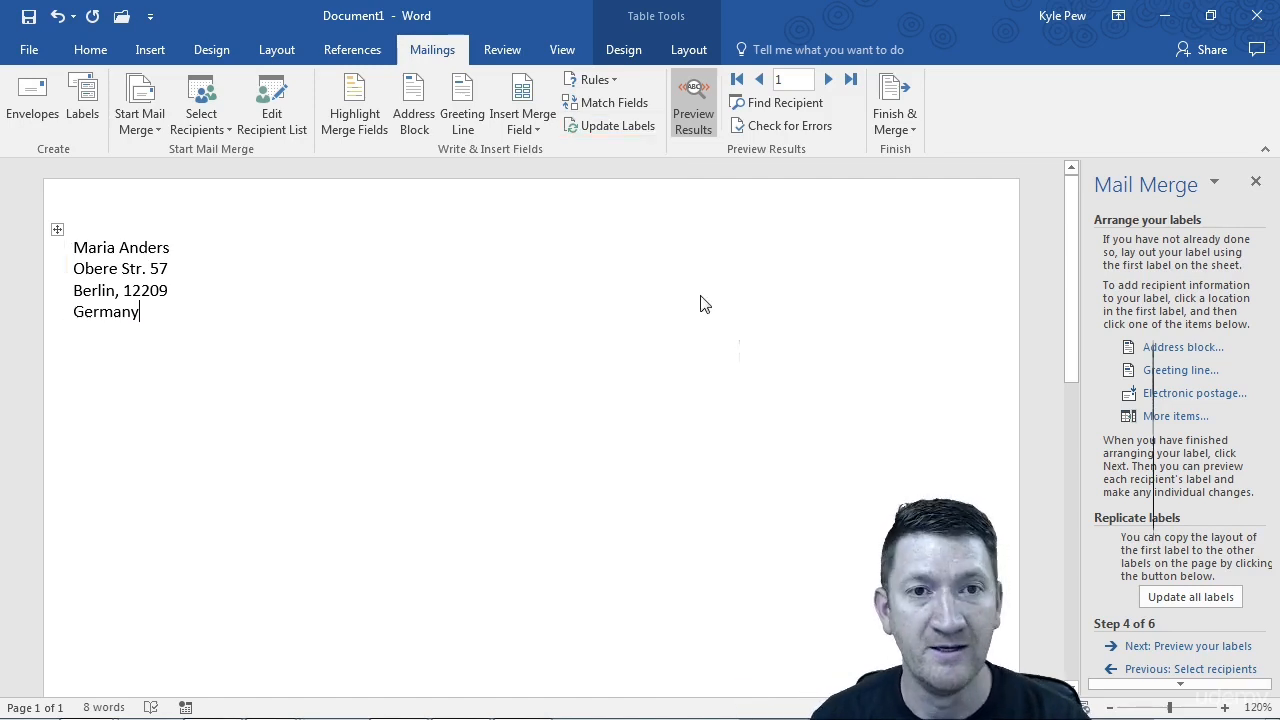
left_click(630, 131)
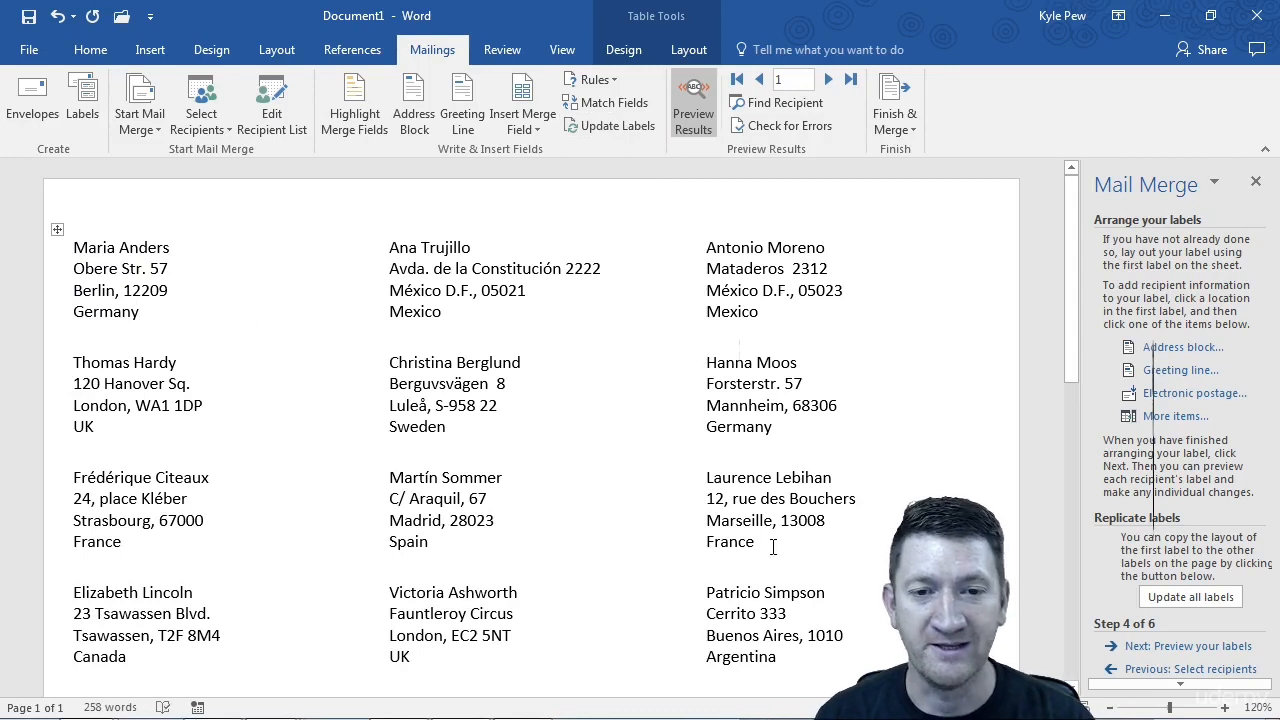
Check the previewed addresses across the whole label sheet and return to the merge field view
scroll(773, 555, "down", 7)
scroll(773, 548, "down", 4)
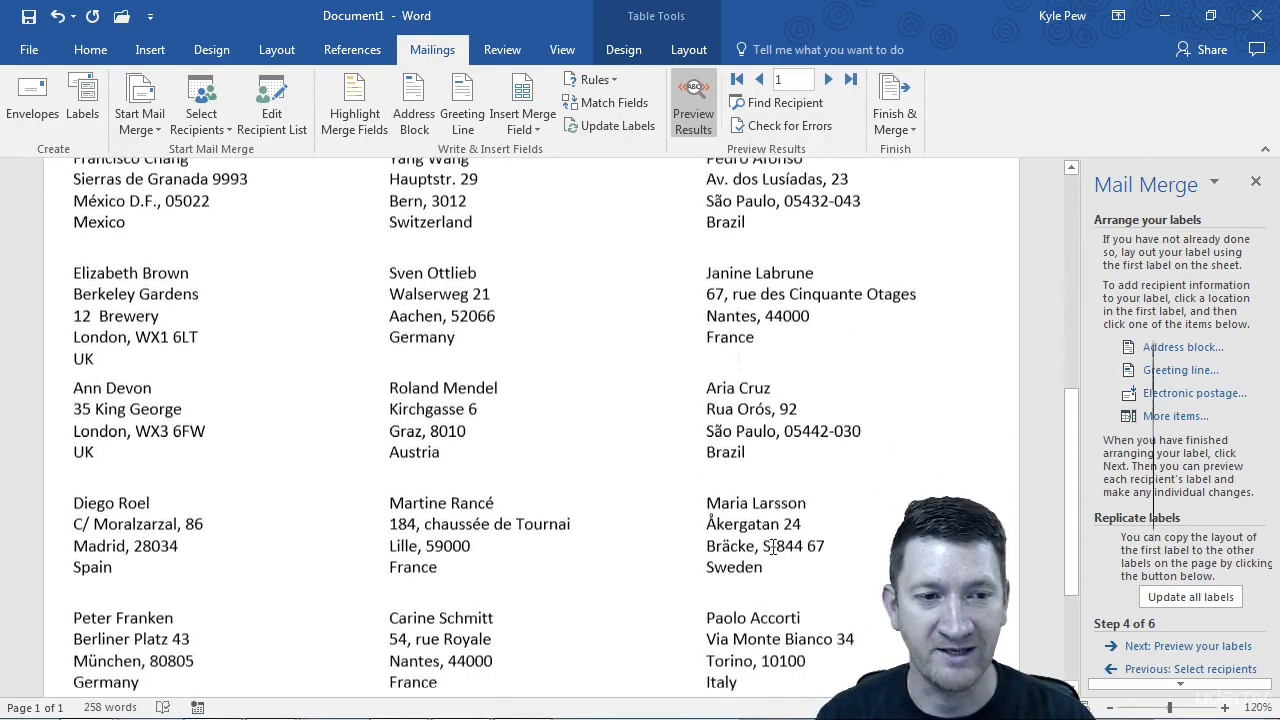
scroll(54, 290, "up", 1)
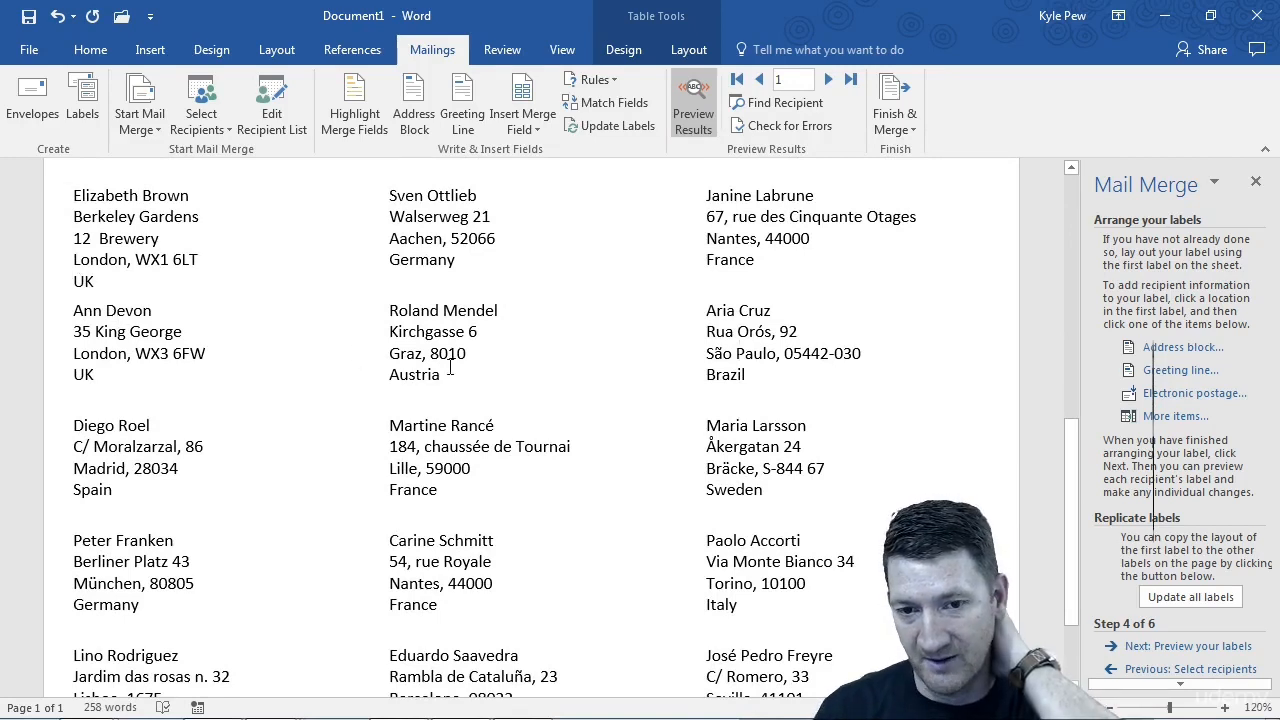
scroll(449, 369, "down", 2)
scroll(450, 367, "up", 4)
scroll(450, 367, "up", 9)
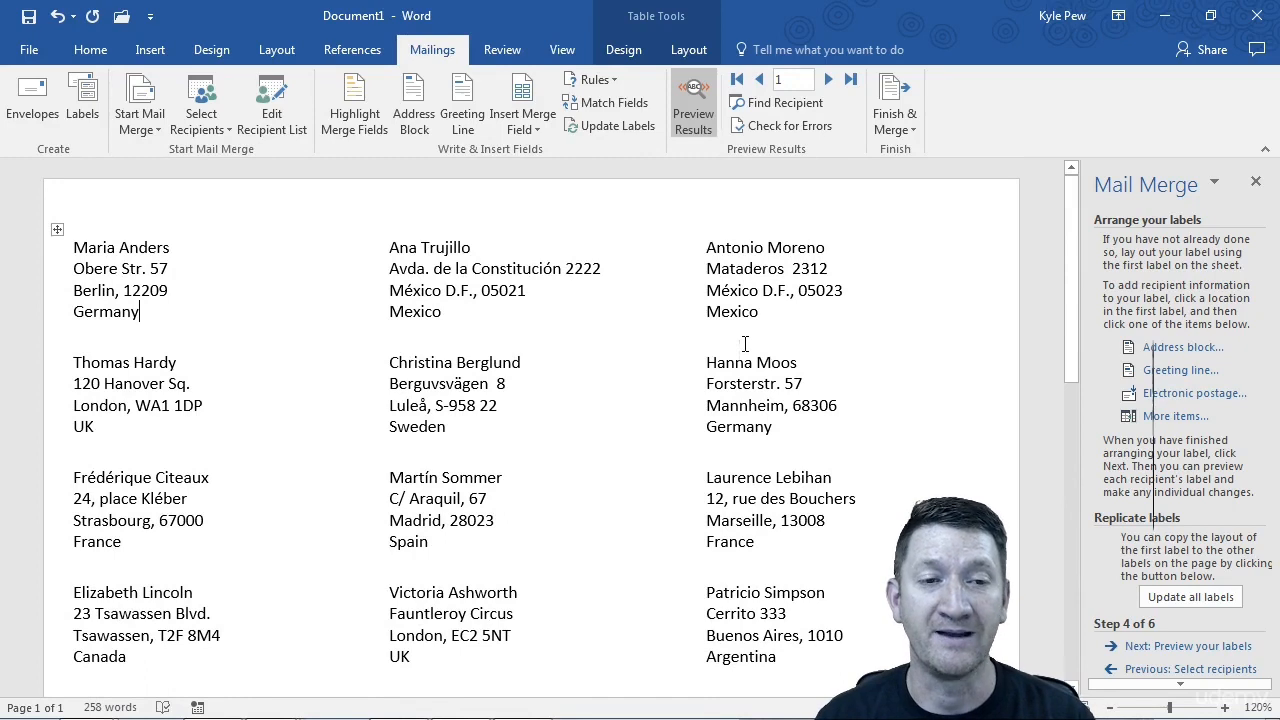
left_click(698, 117)
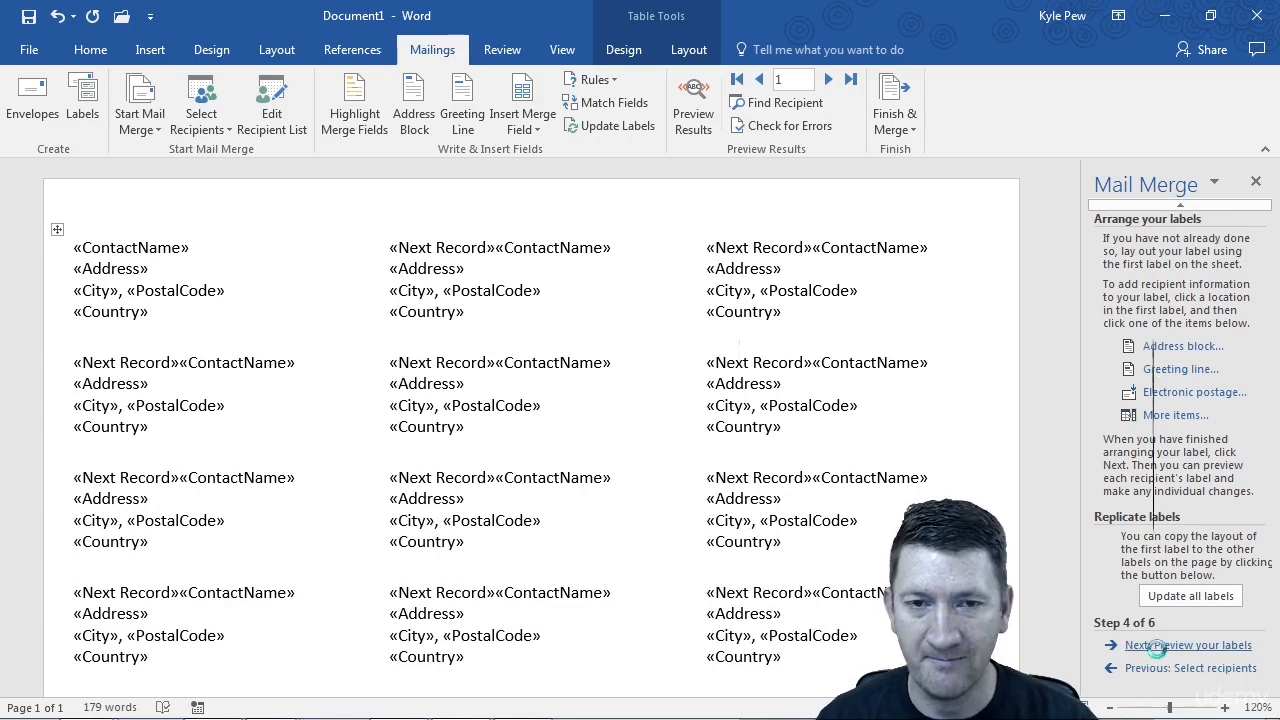
Advance the wizard to completing the merge and merge all records into a new document of individual labels
left_click(1156, 647)
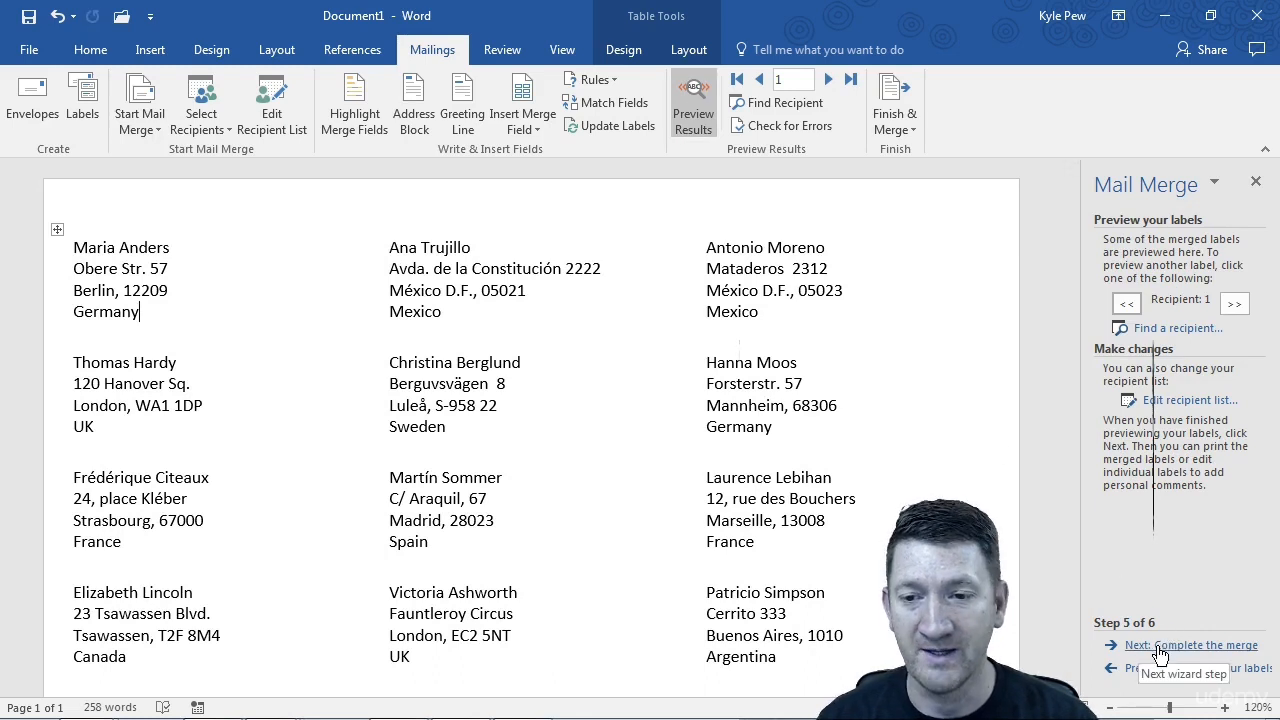
left_click(1190, 647)
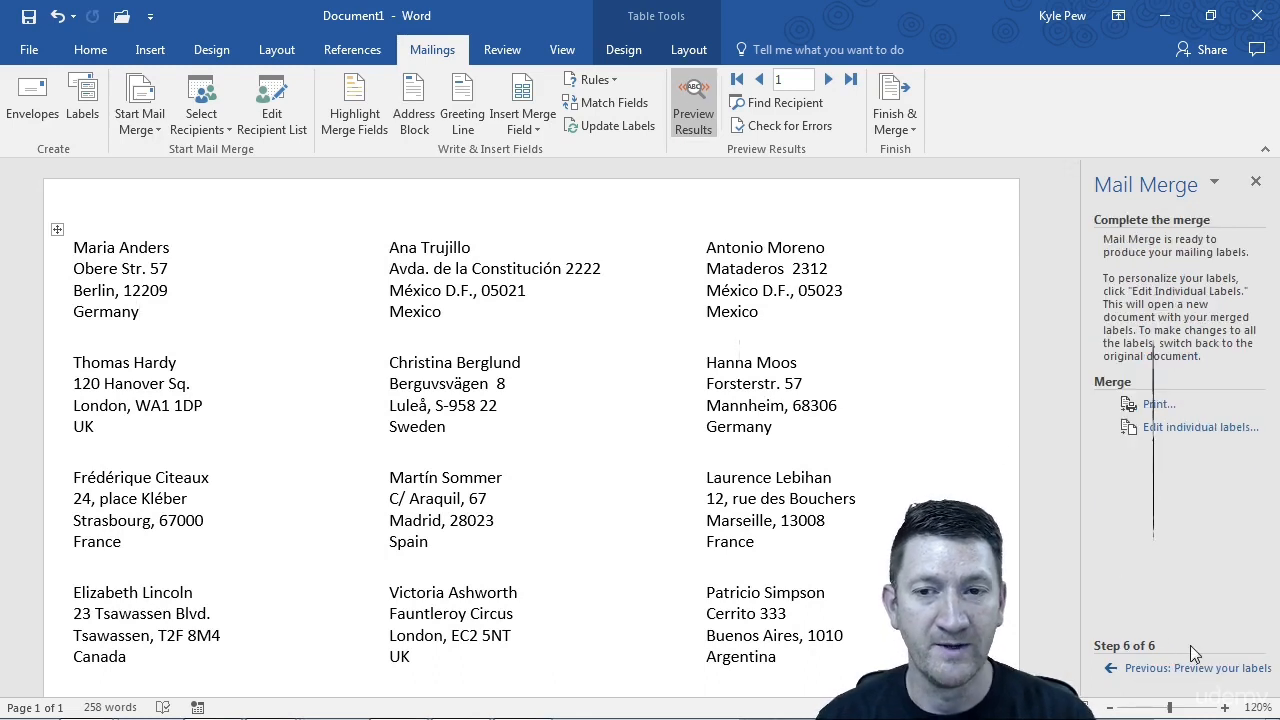
left_click(1198, 430)
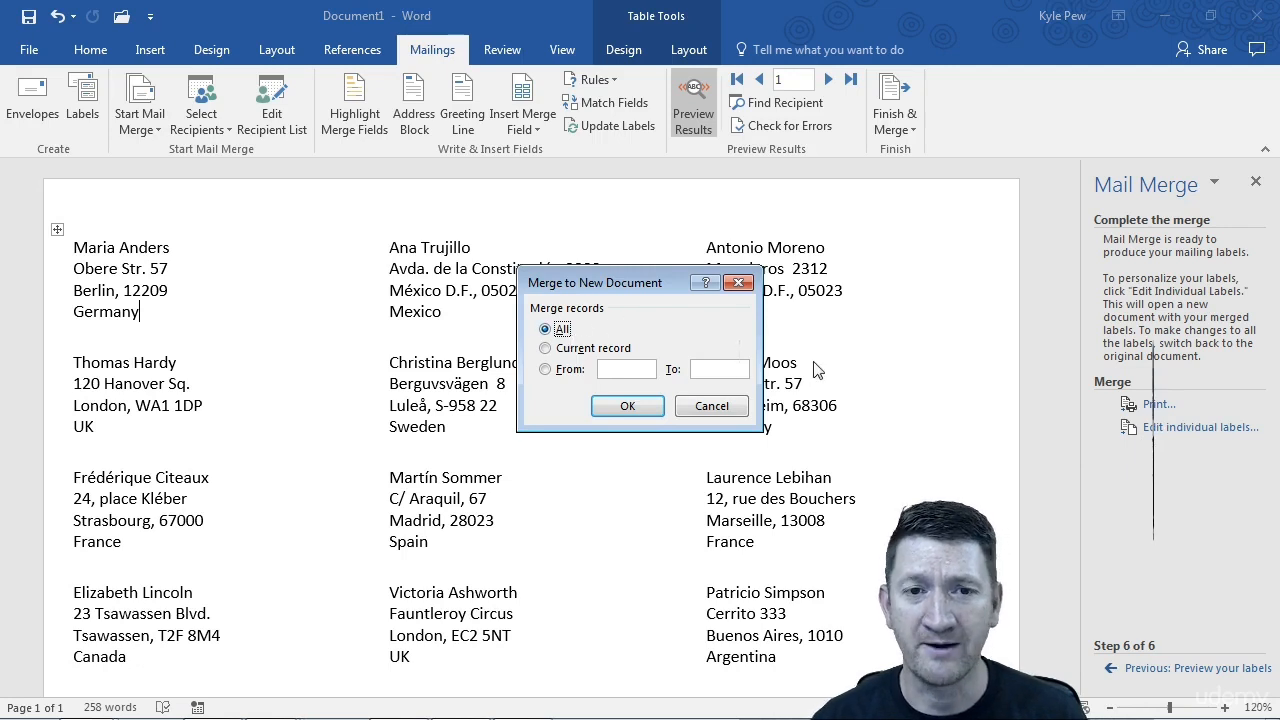
left_click(628, 406)
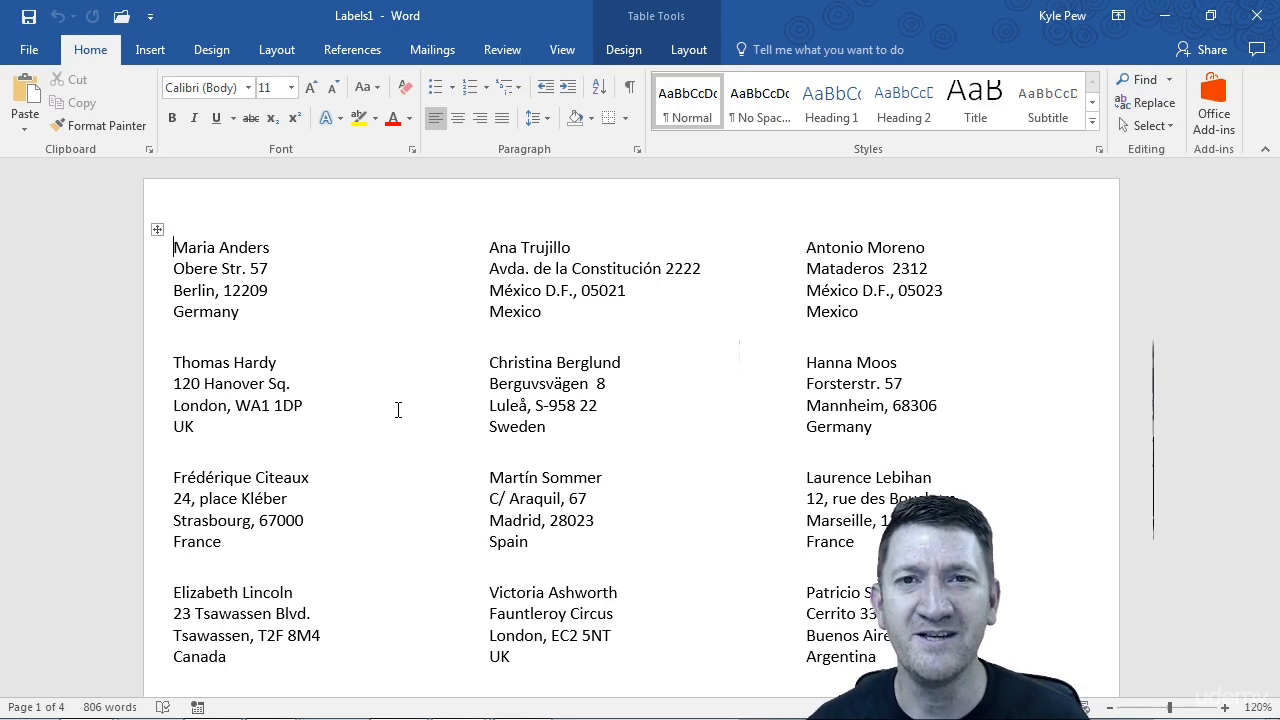
left_click(438, 50)
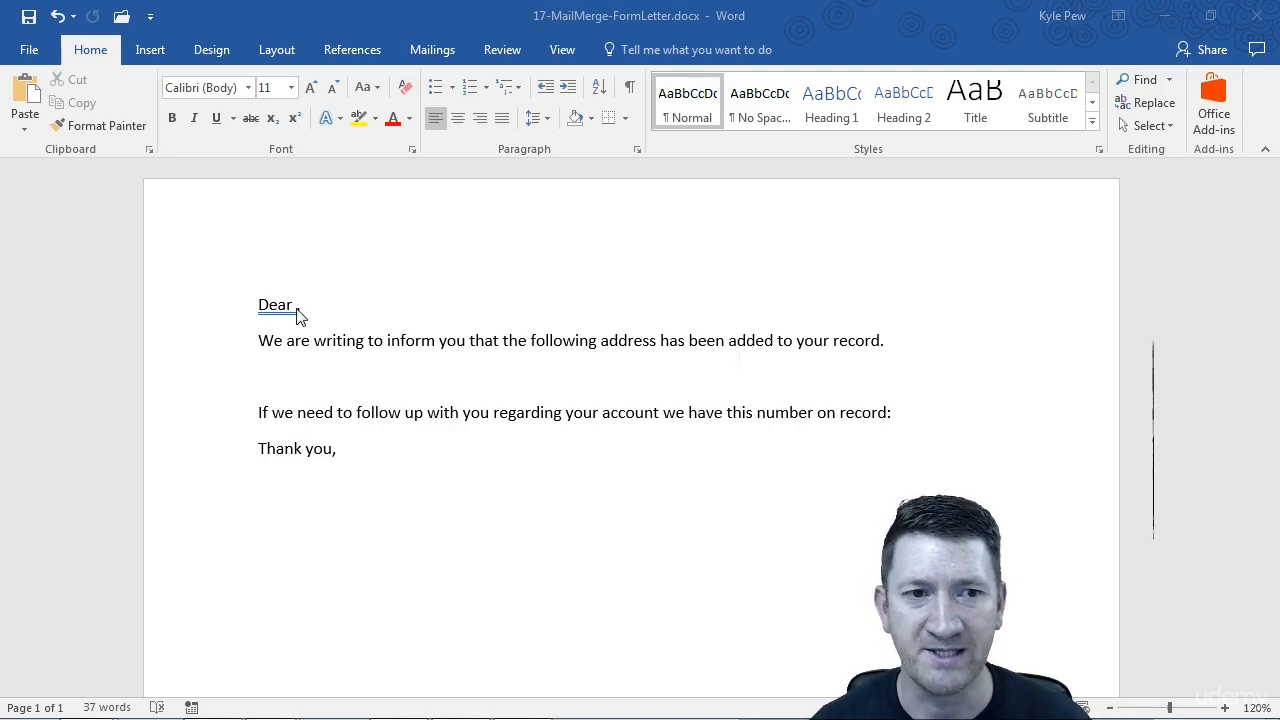
type(",")
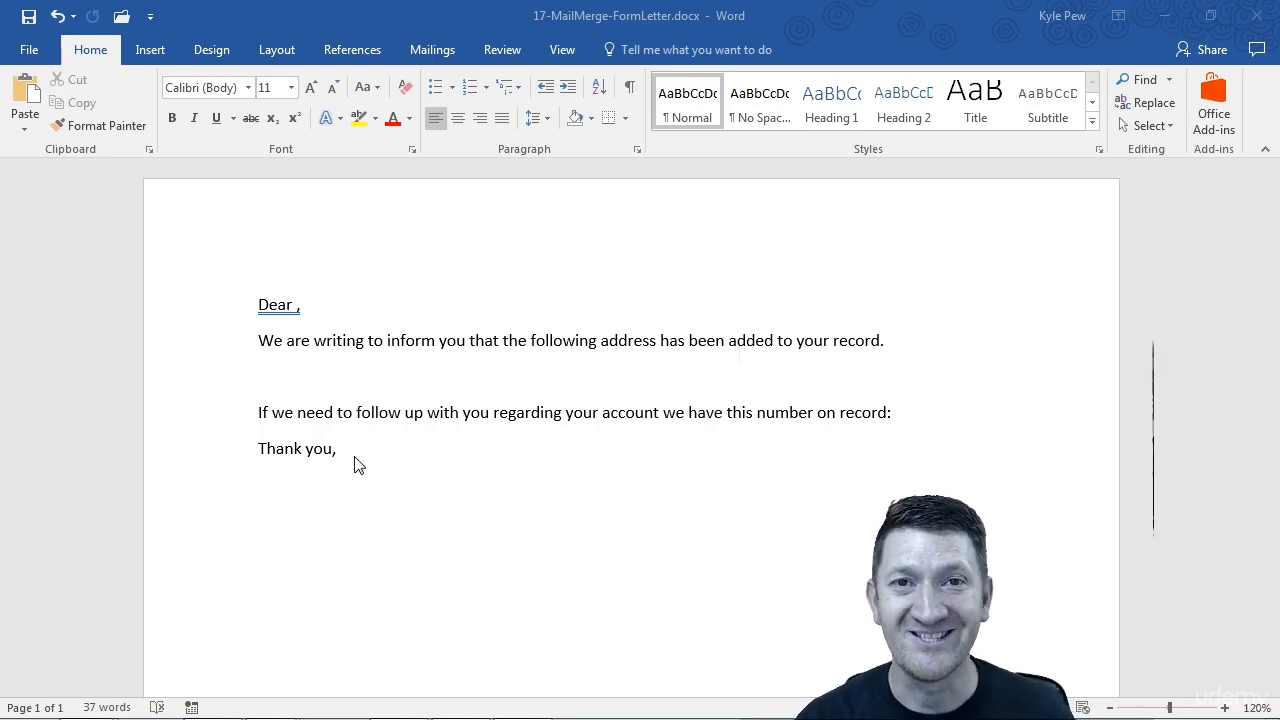
Place the insertion point between "Dear" and the comma and set up a Letters mail merge with the wizard, using the current document
left_click(297, 309)
type(",")
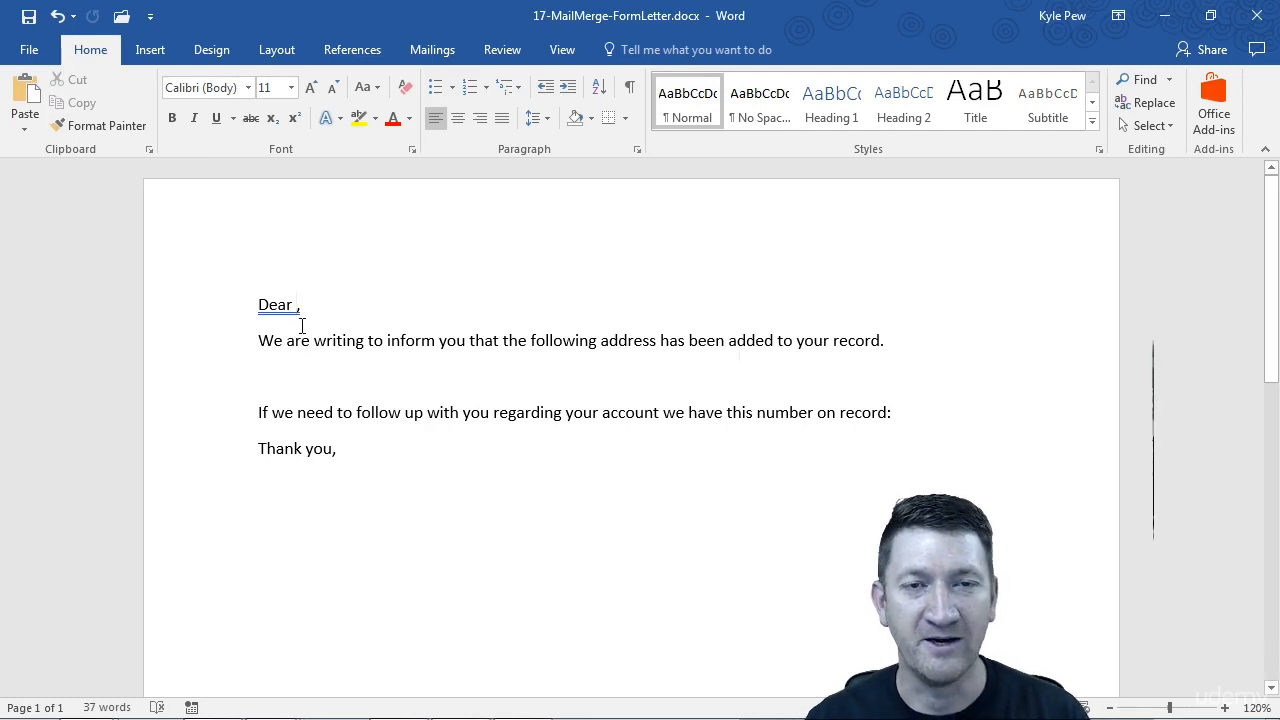
left_click(431, 50)
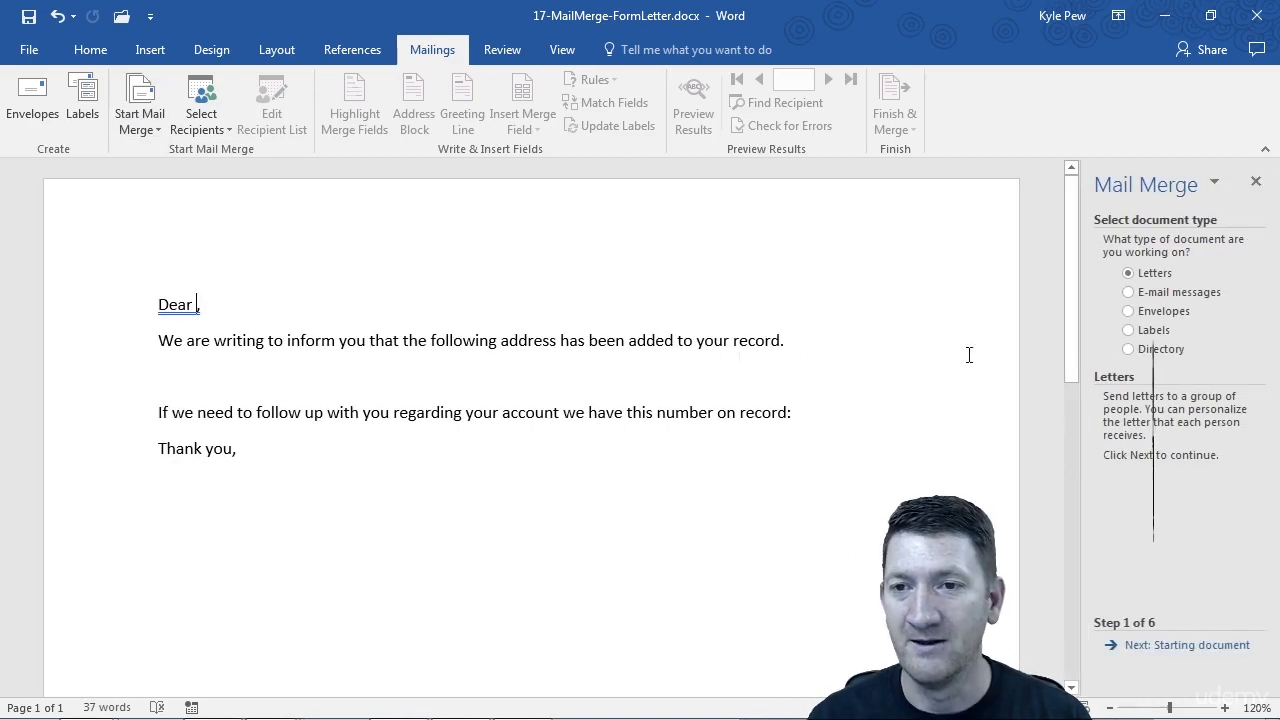
left_click(1171, 645)
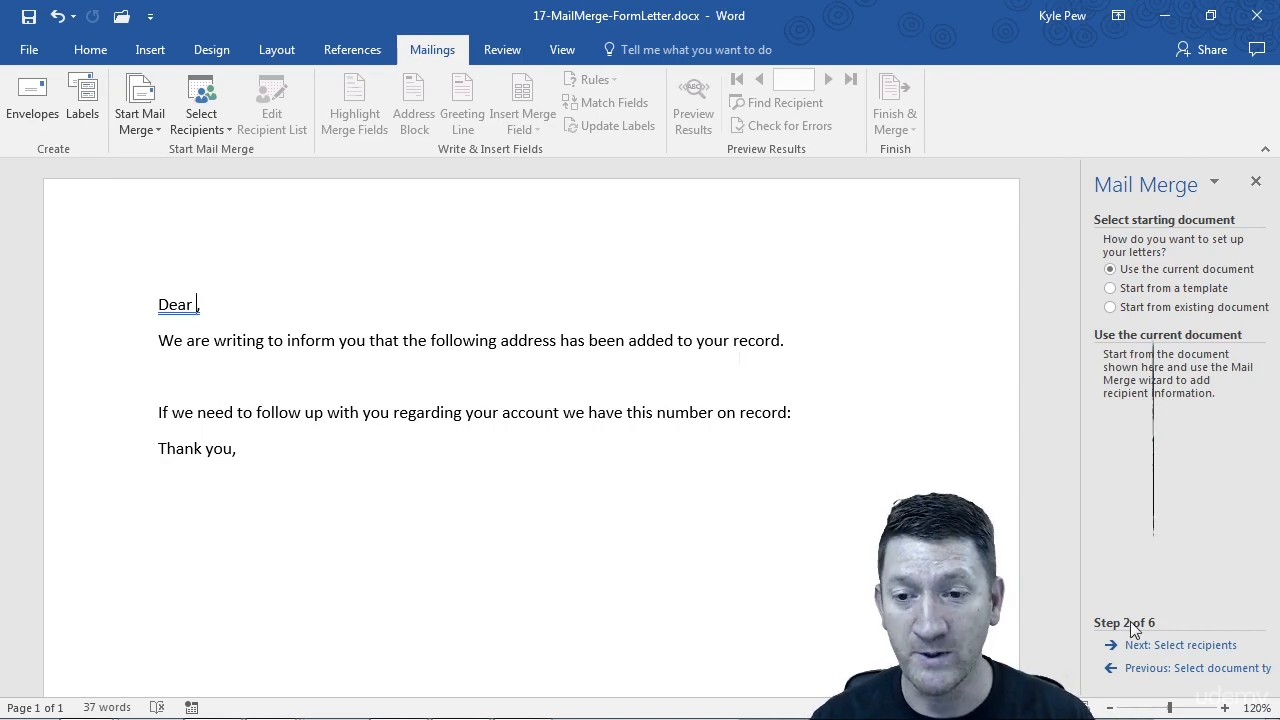
left_click(1142, 646)
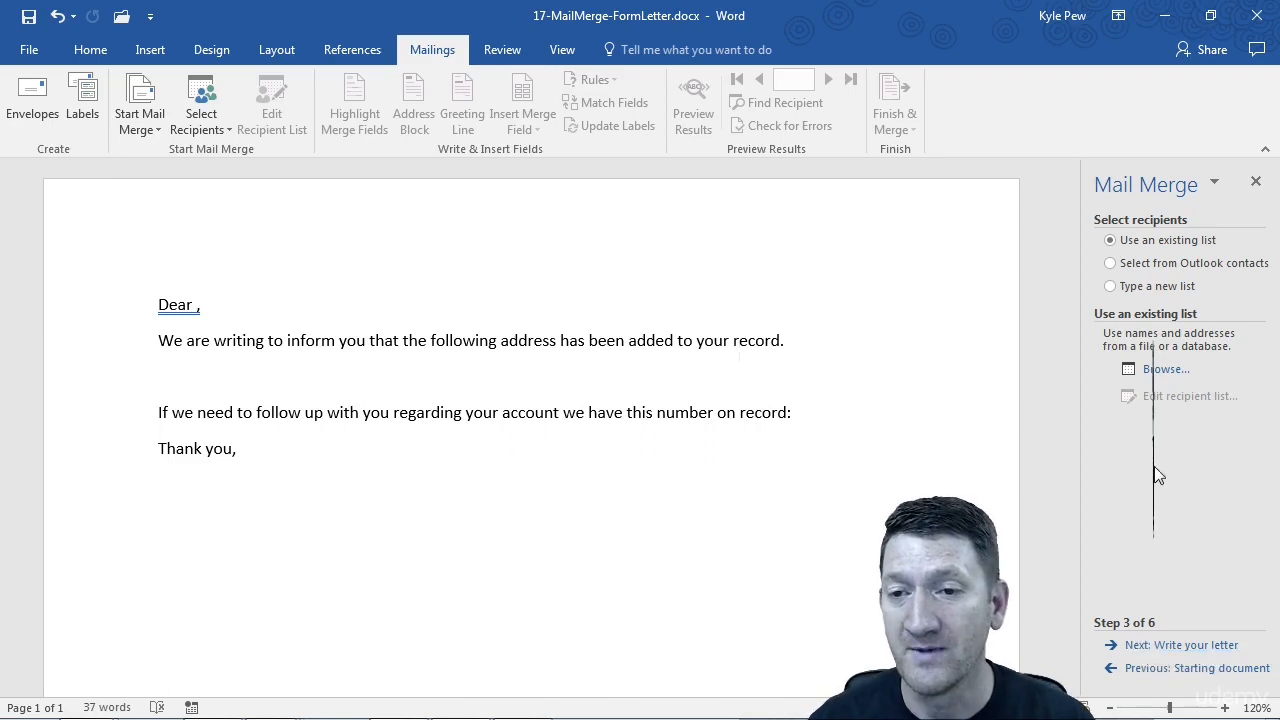
Browse for an existing recipient list in the OneDrive folder OfficeNewb > Videos > MicrosoftOffice
left_click(1156, 370)
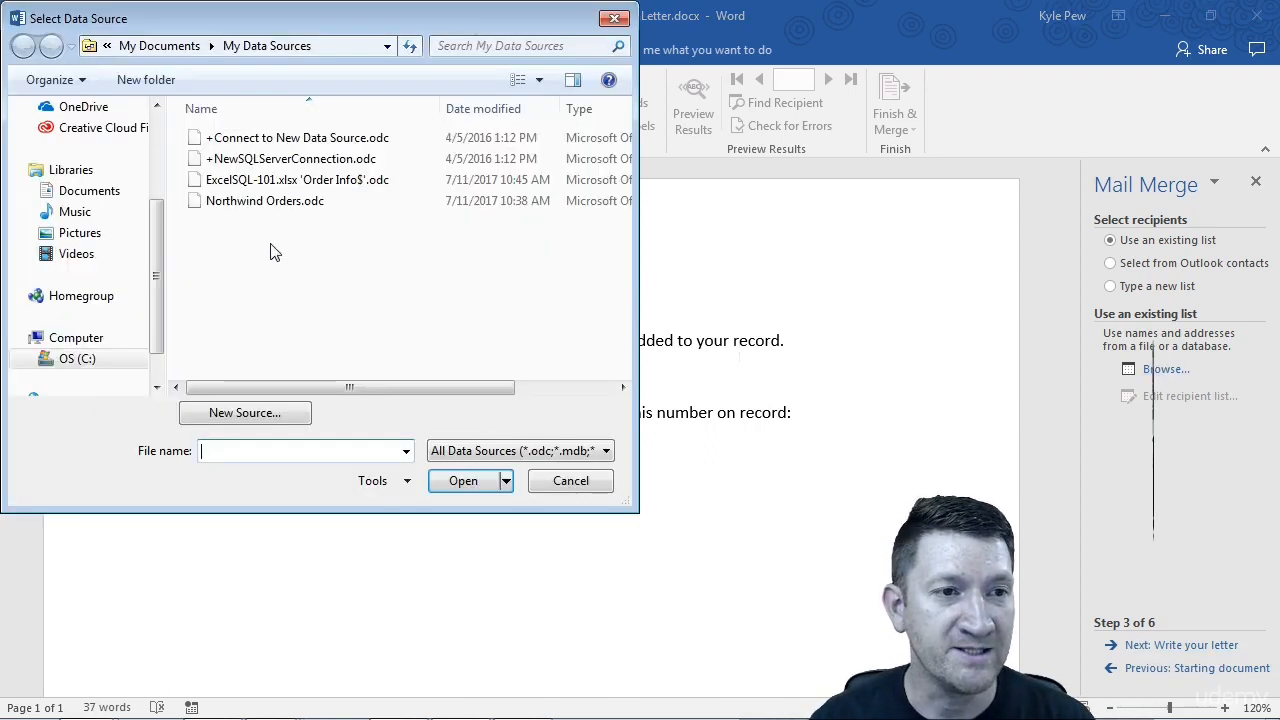
left_click(90, 108)
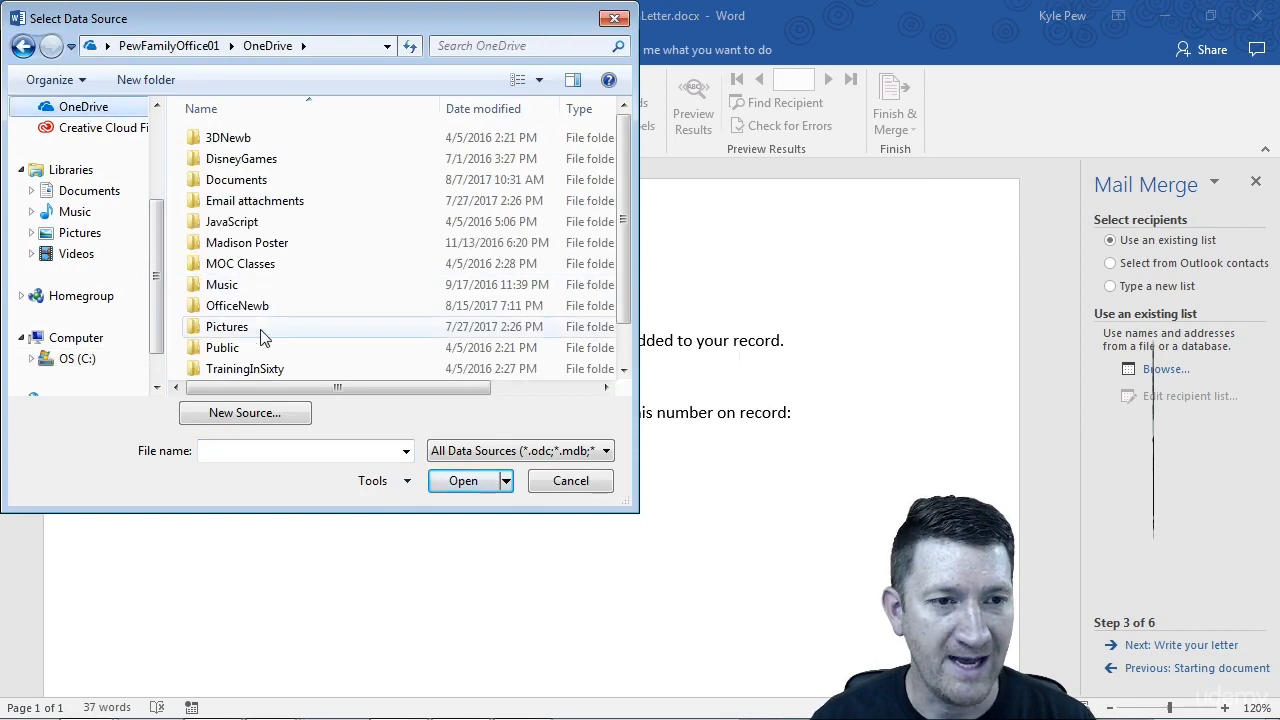
double_click(240, 306)
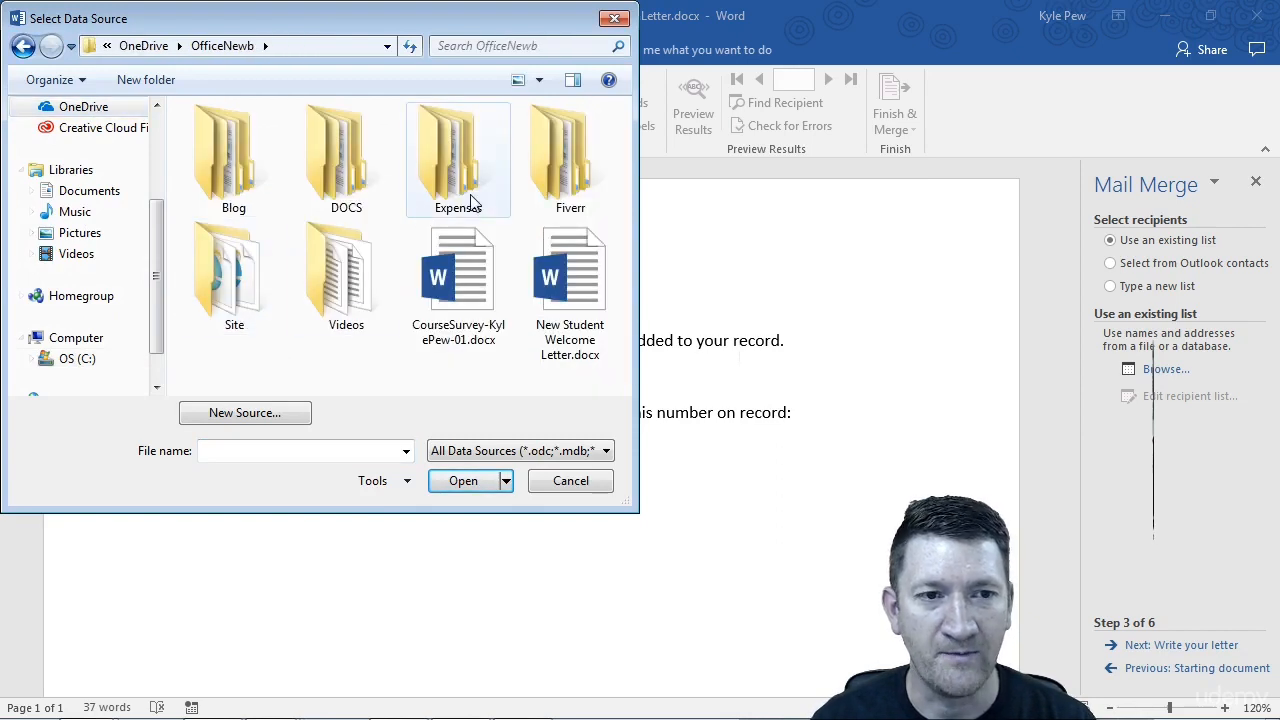
double_click(312, 268)
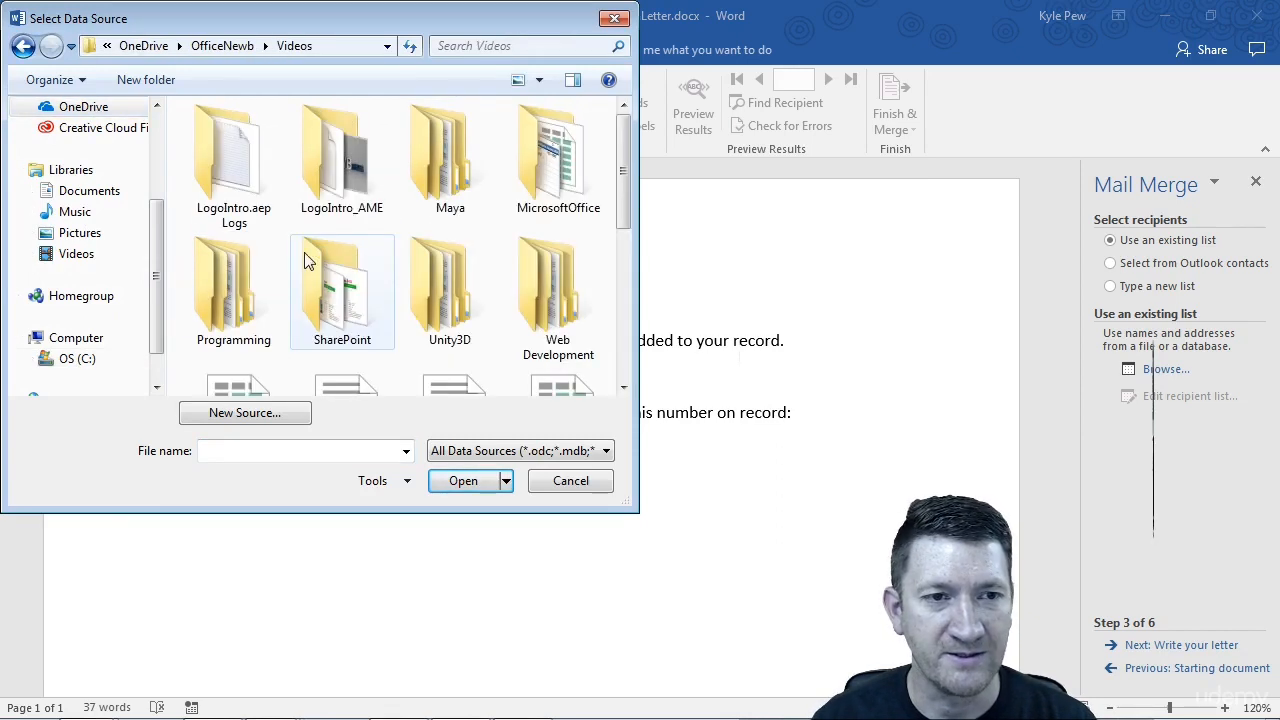
double_click(532, 163)
scroll(240, 328, "down", 4)
scroll(240, 328, "down", 3)
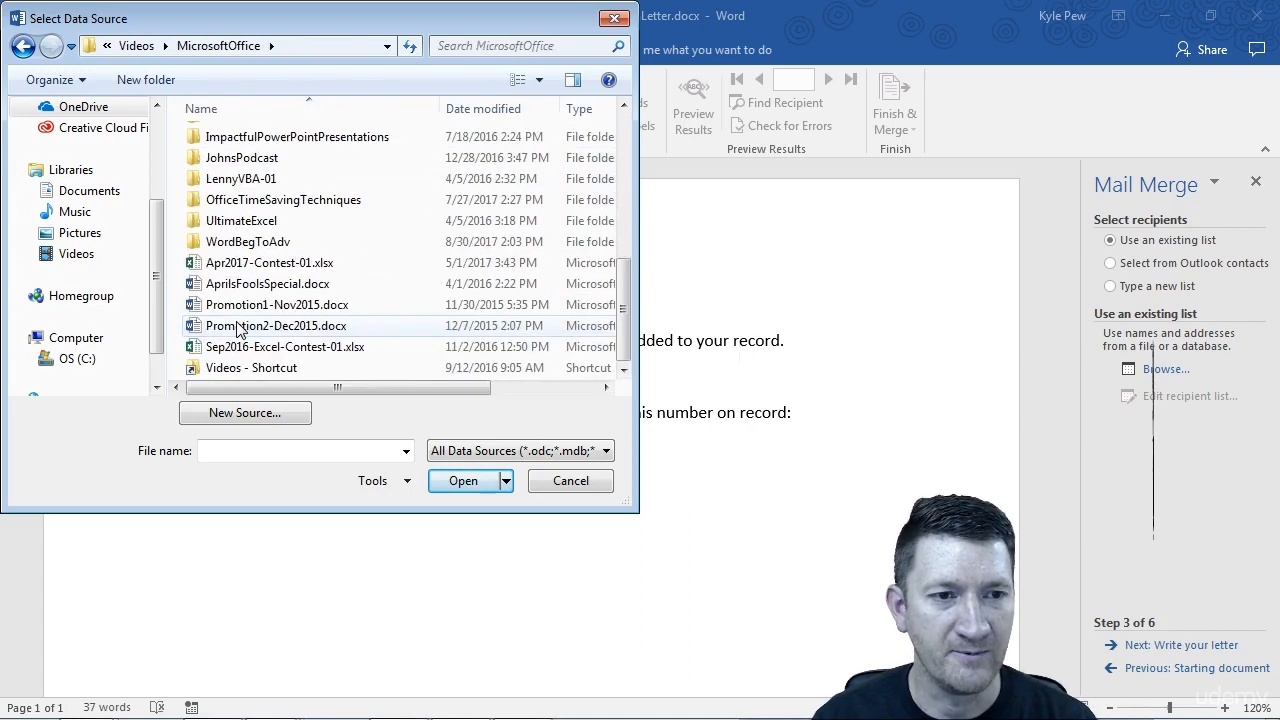
Open CustomerInfo-MailMerge.xlsx from WordBegToAdv > ExerciseFiles and use its 'Customer Info$' table with column headers and all recipients
double_click(251, 228)
double_click(240, 205)
scroll(245, 290, "down", 3)
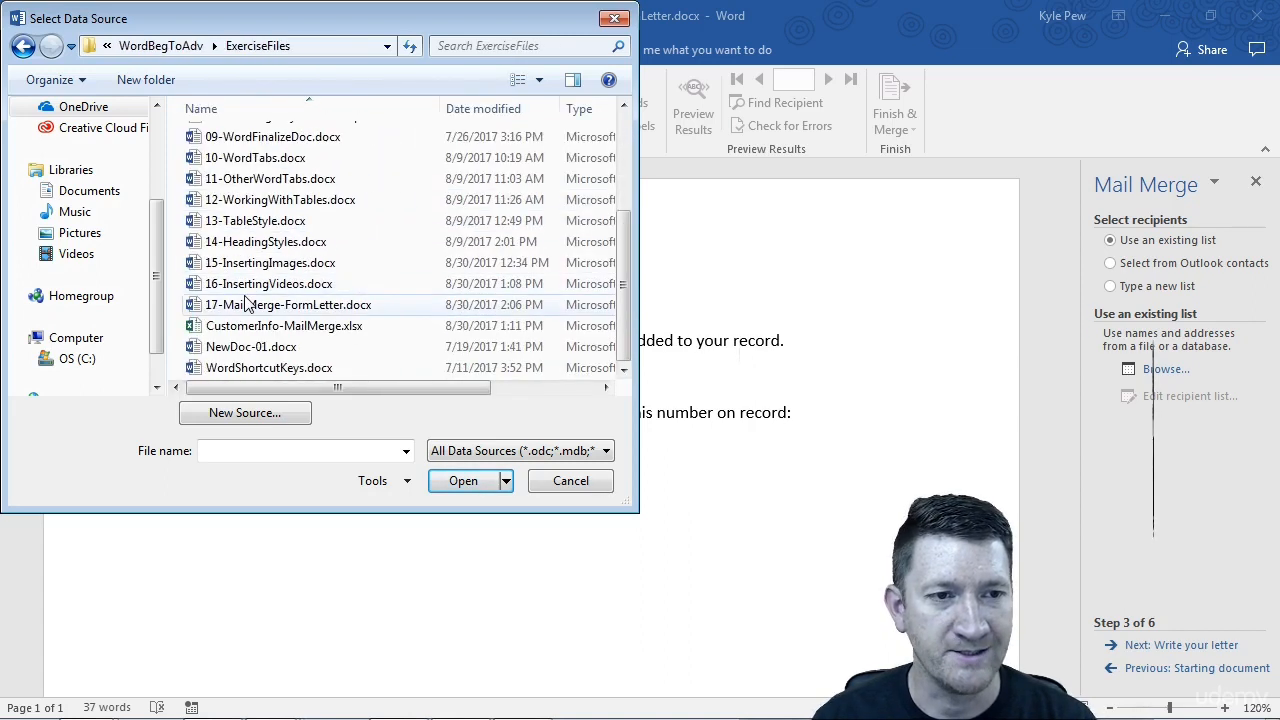
double_click(290, 332)
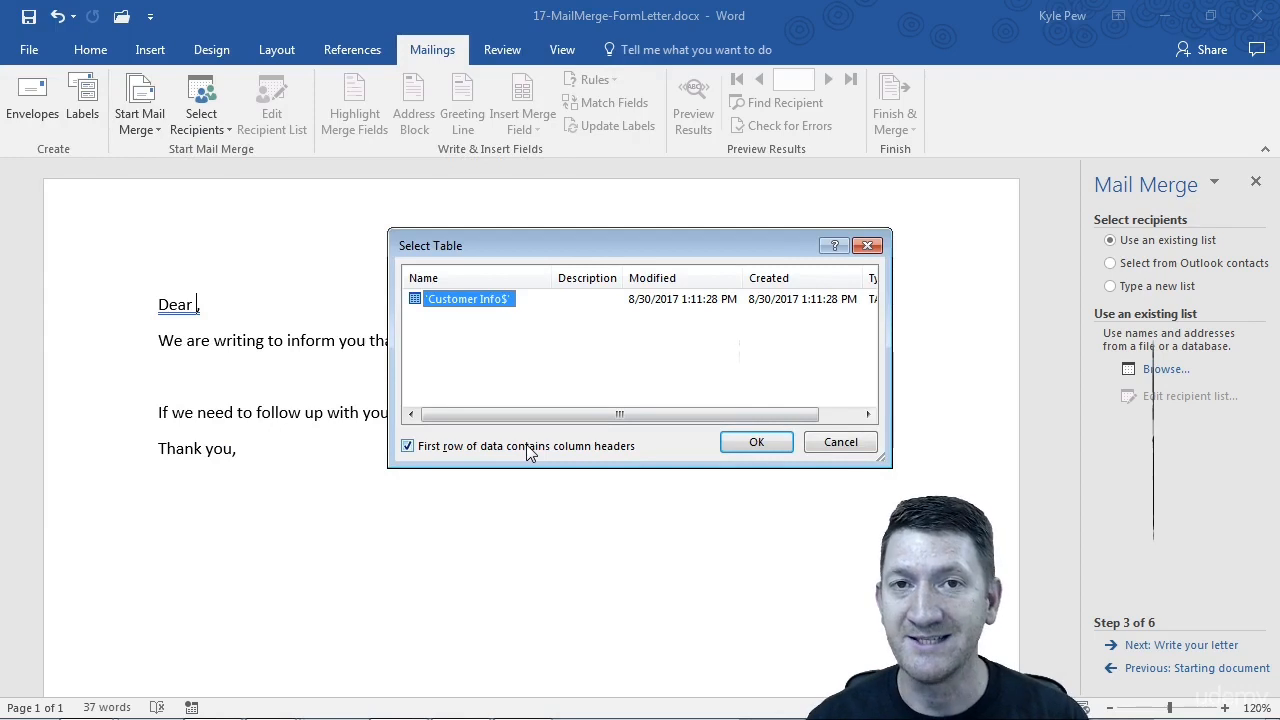
left_click(756, 442)
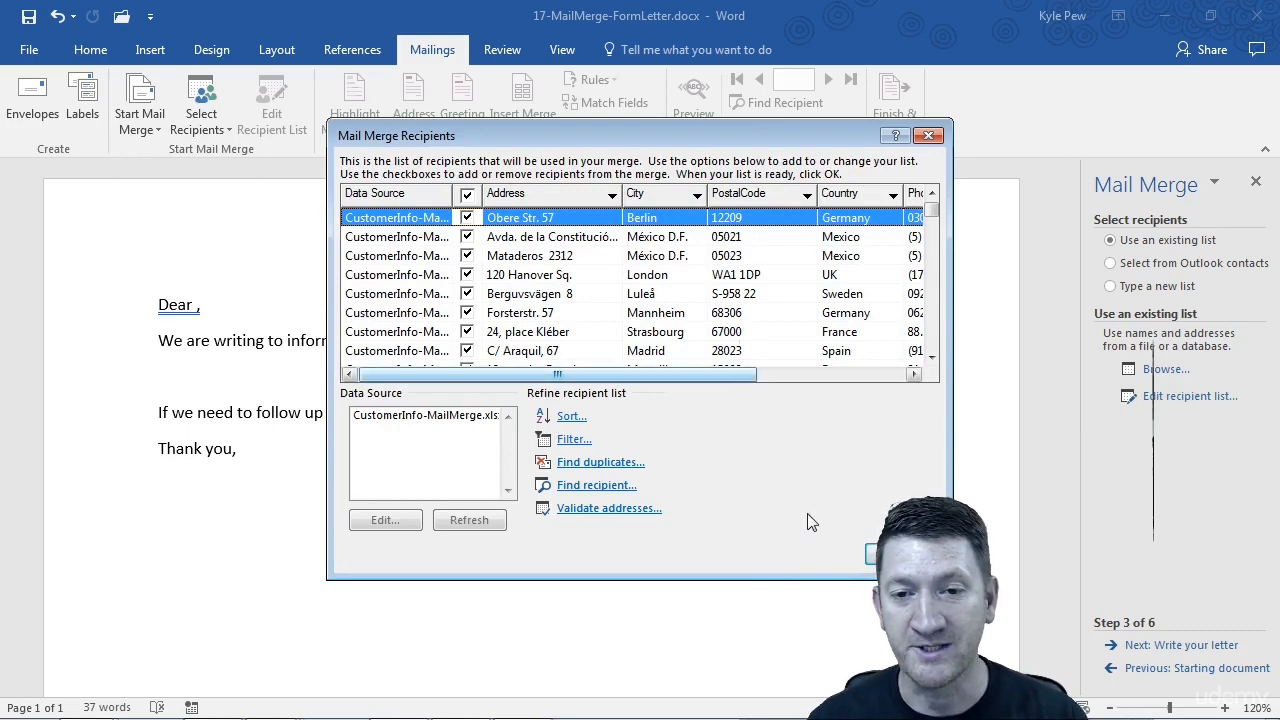
left_click(903, 555)
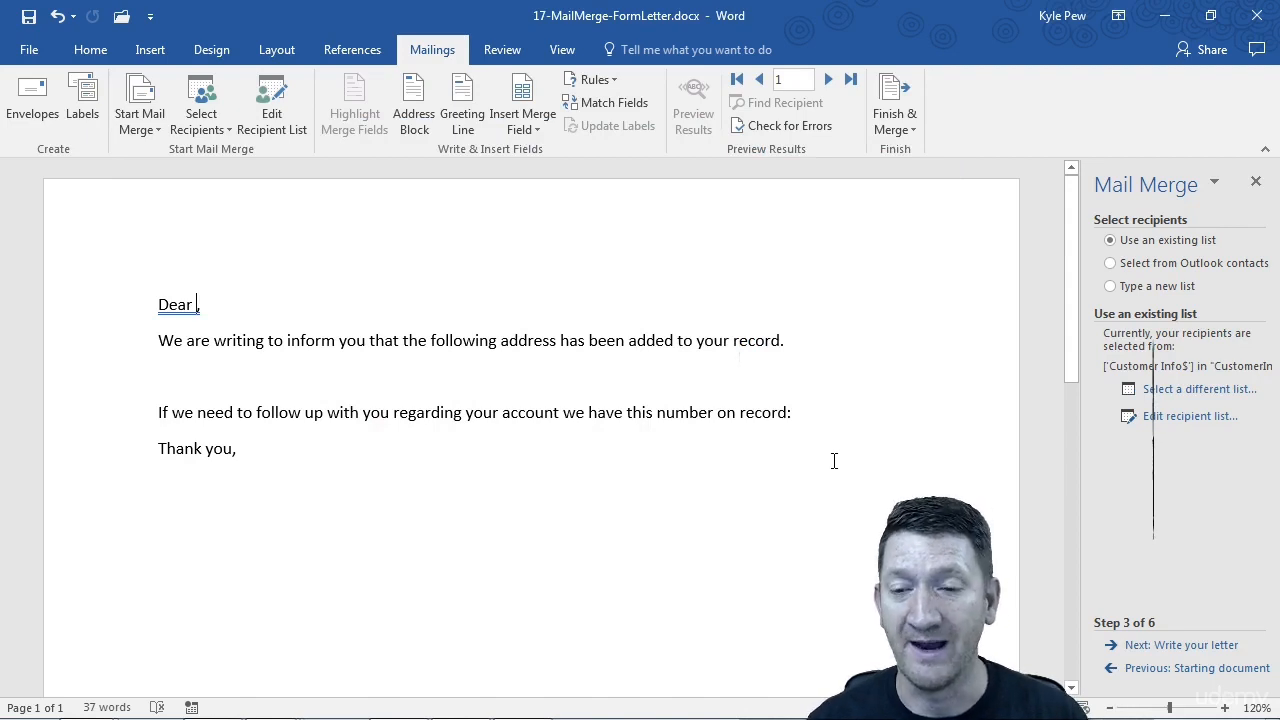
Proceed to writing the letter, inserting the ContactName field after "Dear" and the Address field on the blank line below the first sentence
left_click(1168, 648)
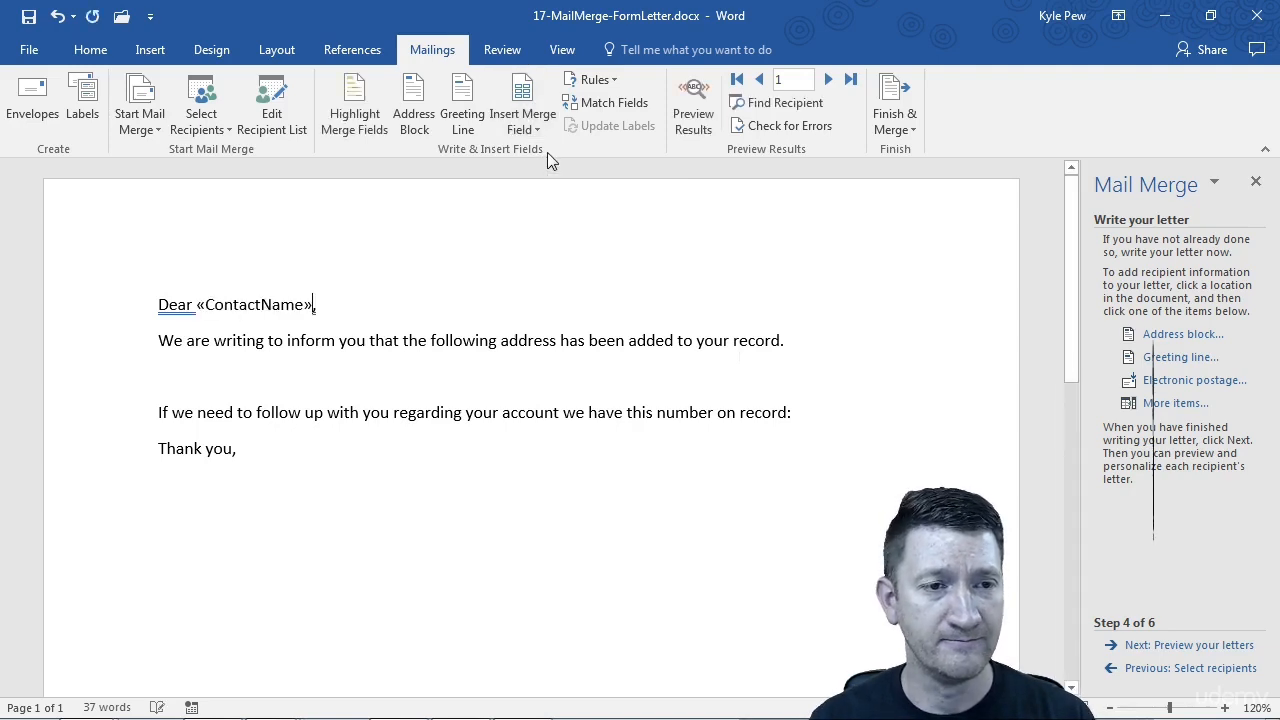
left_click(199, 375)
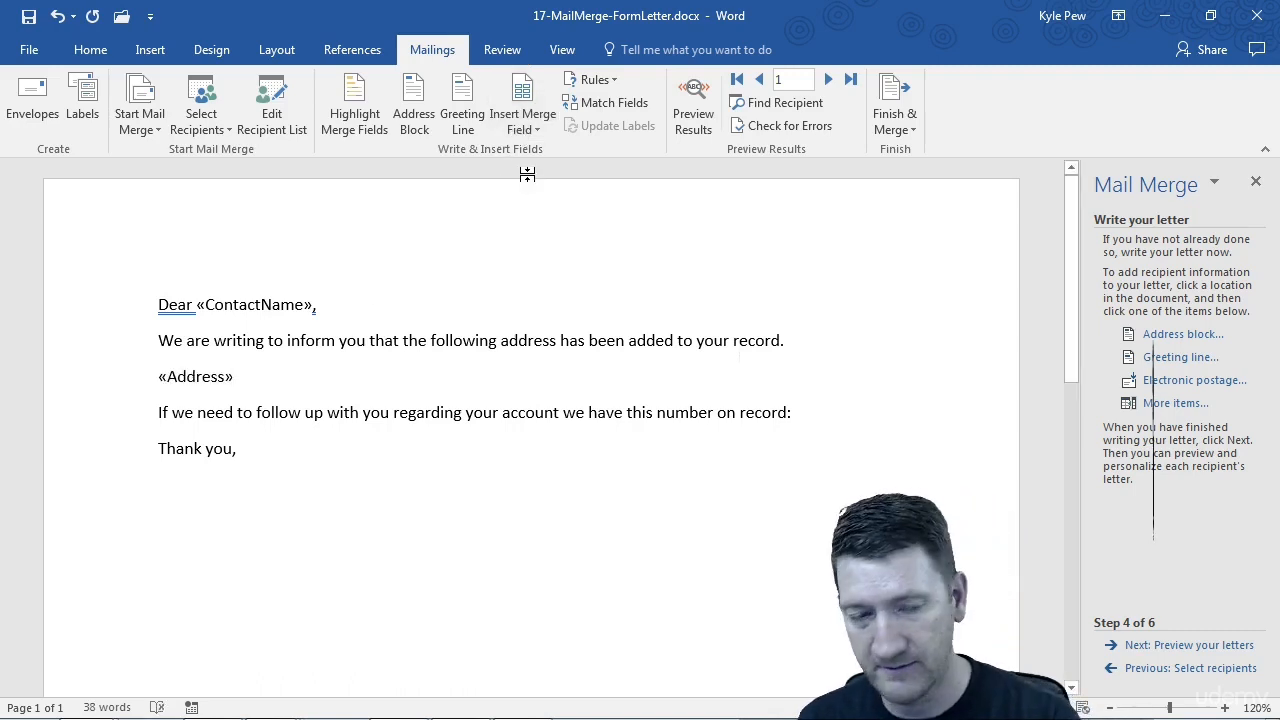
Below the letter's Address field, add a line with the City and PostalCode fields separated by a comma, and a Country field line
key("Return")
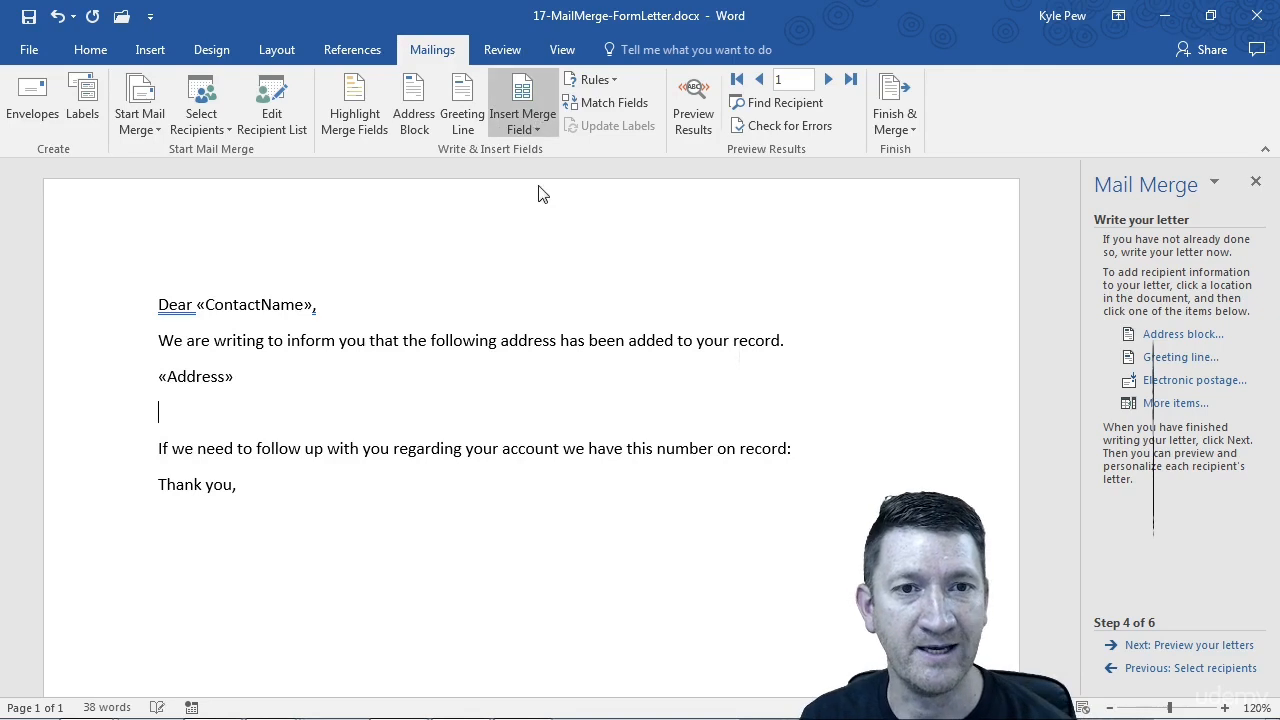
left_click(539, 202)
type(",")
left_click(549, 122)
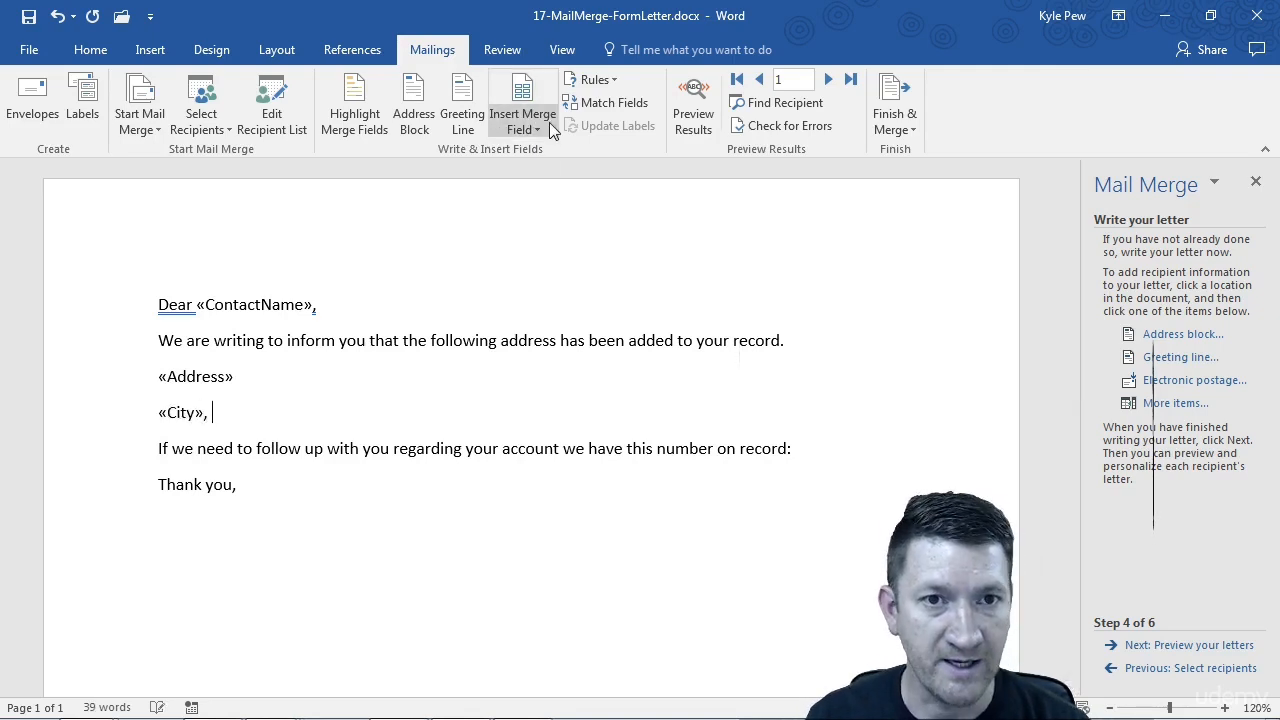
left_click(545, 217)
key("Return")
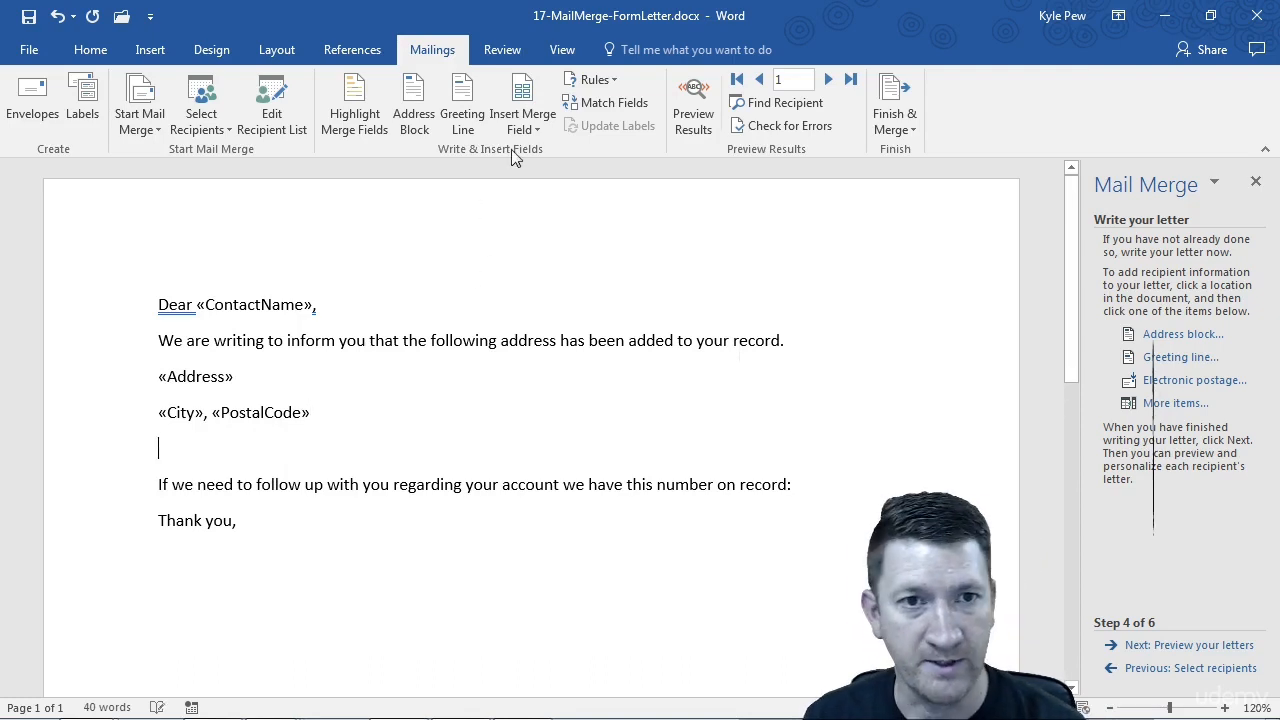
left_click(521, 128)
left_click(533, 253)
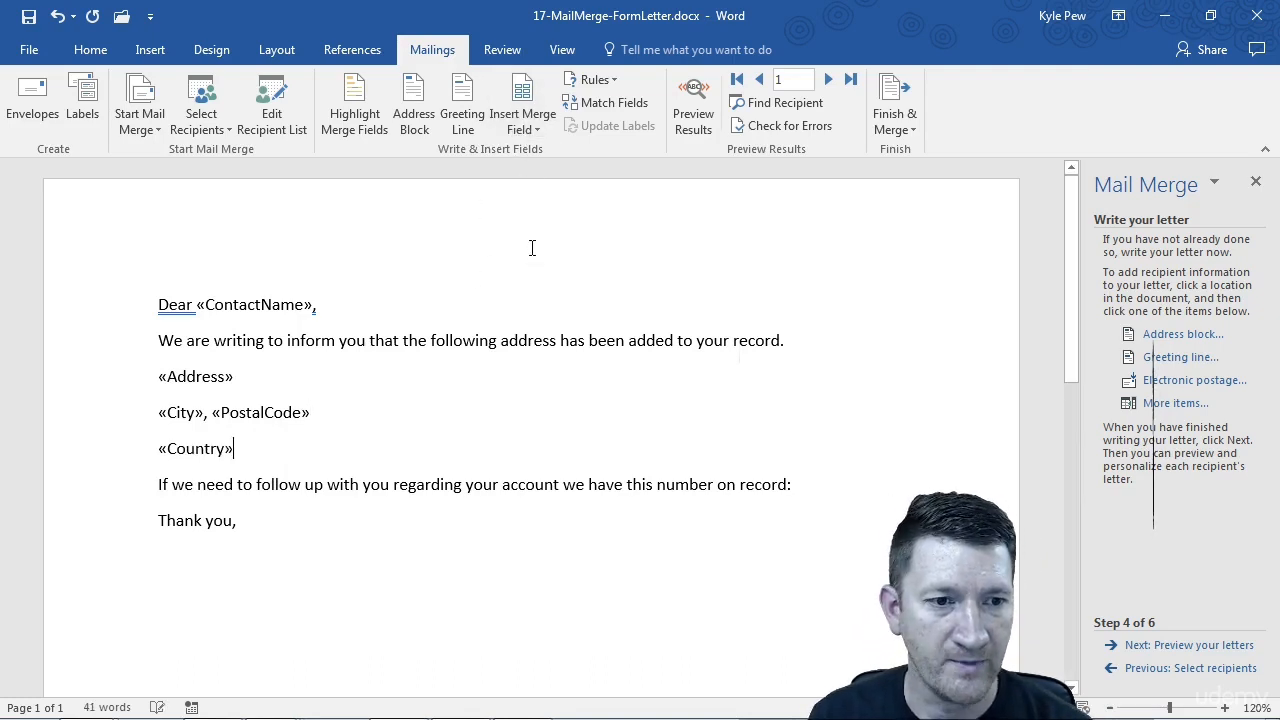
Insert the Phone merge field at the end of the sentence about following up, after "this number on record:"
left_click(807, 483)
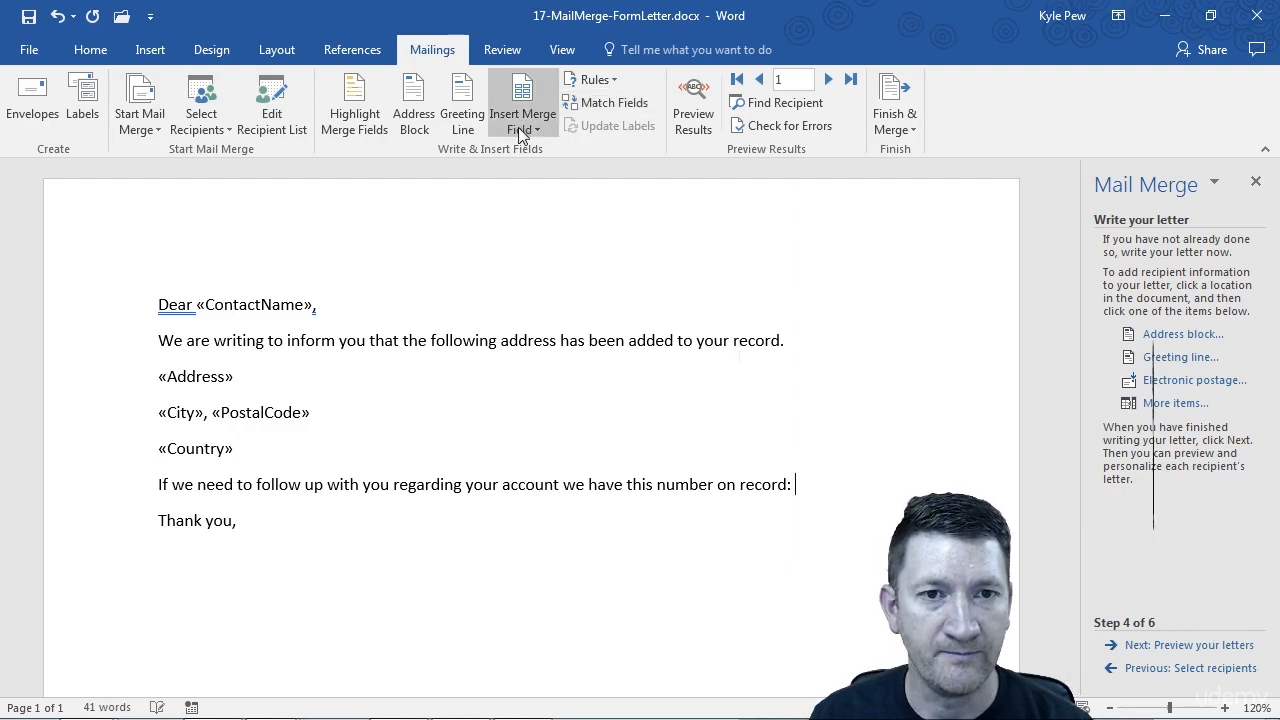
left_click(536, 268)
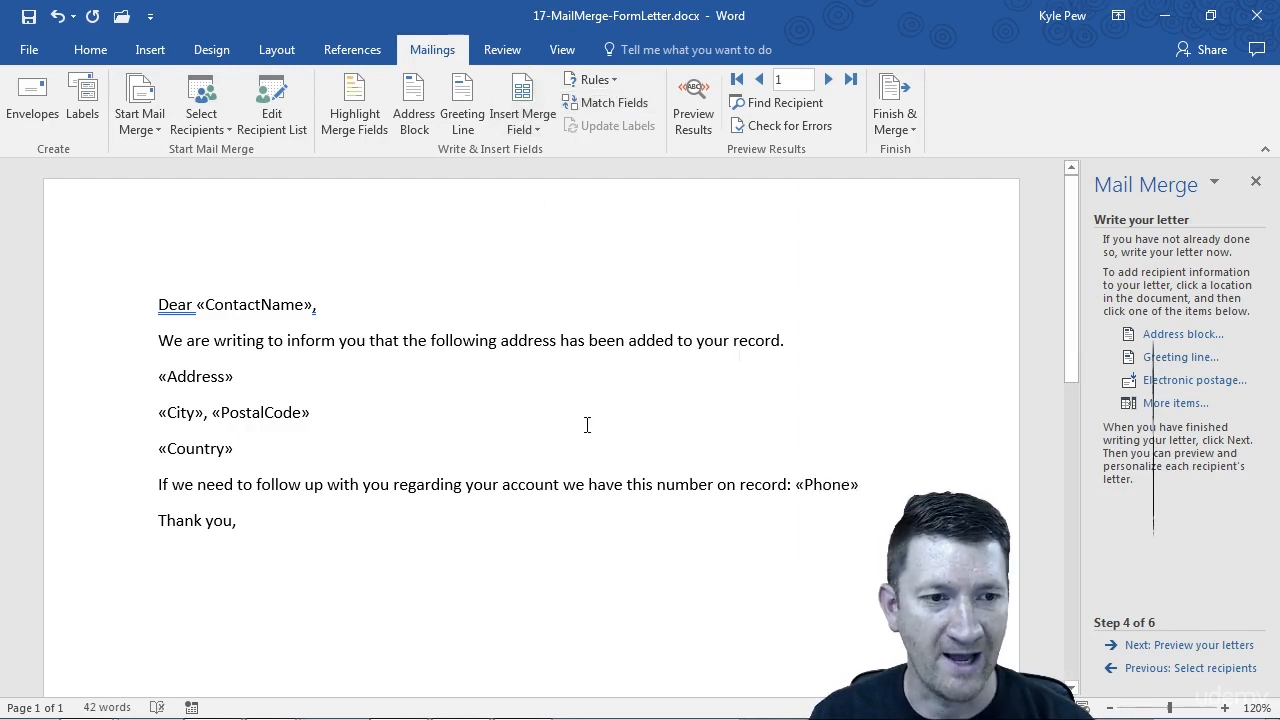
Check the merge fields placed in the letter, from ContactName through the address fields to Phone
left_click(272, 308)
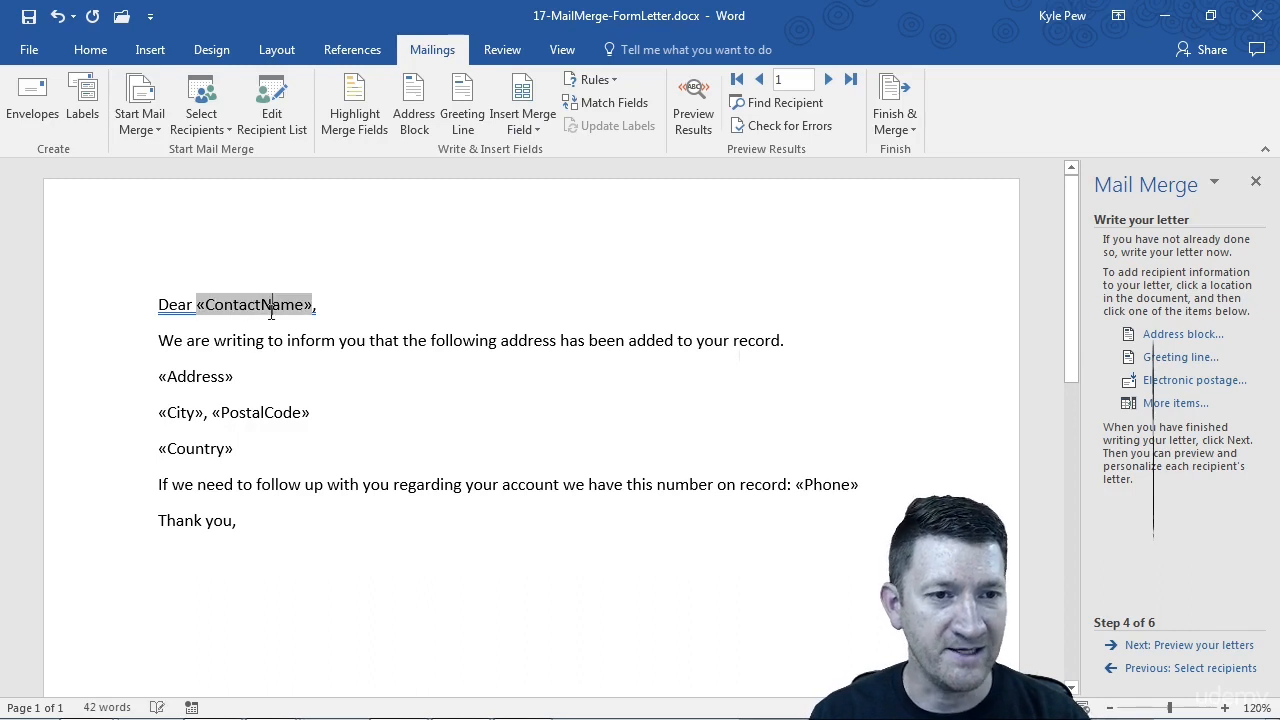
left_click(212, 383)
left_click(258, 414)
left_click(172, 414)
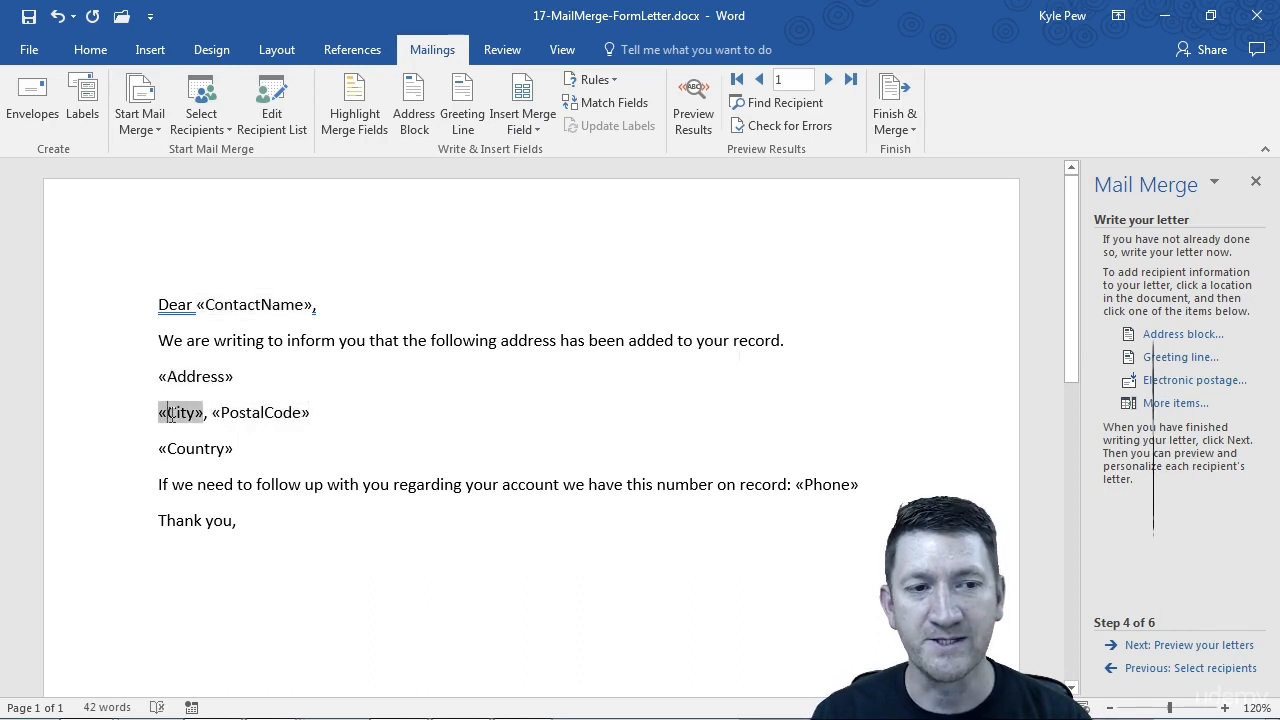
left_click(197, 447)
left_click(838, 486)
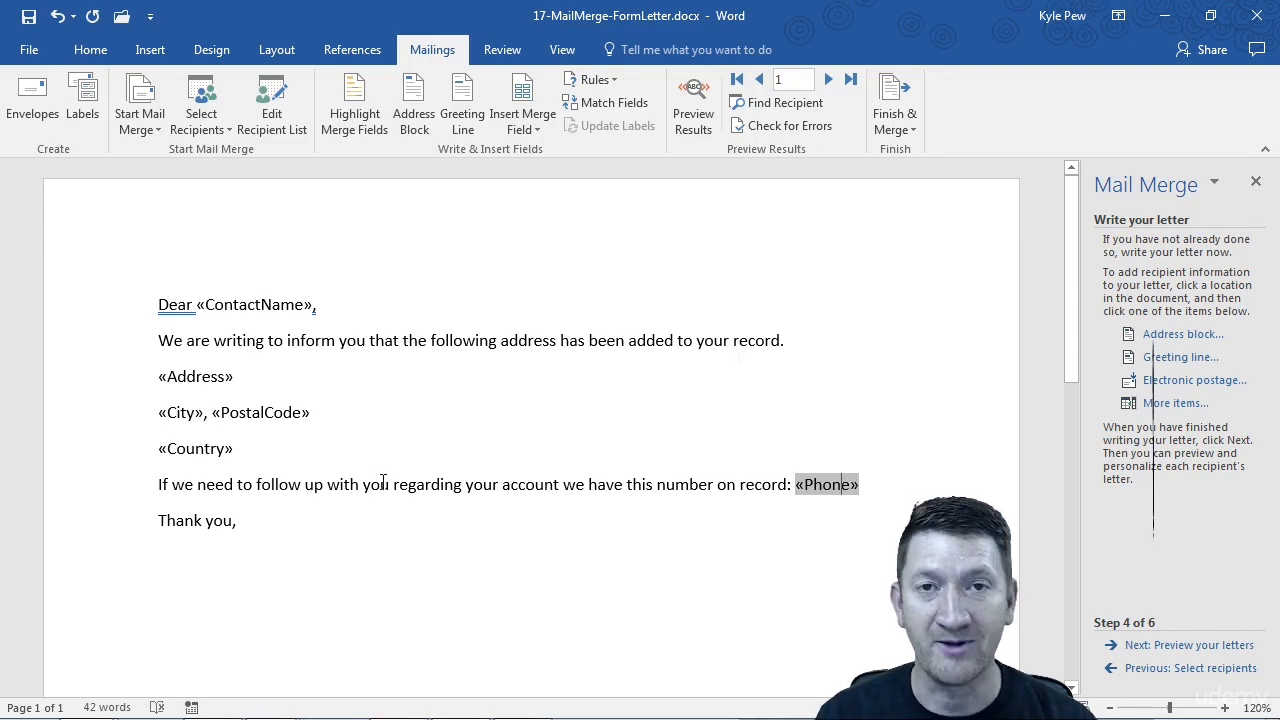
Preview the letter with real recipient data and go forward through the recipients up to record 38
left_click(689, 113)
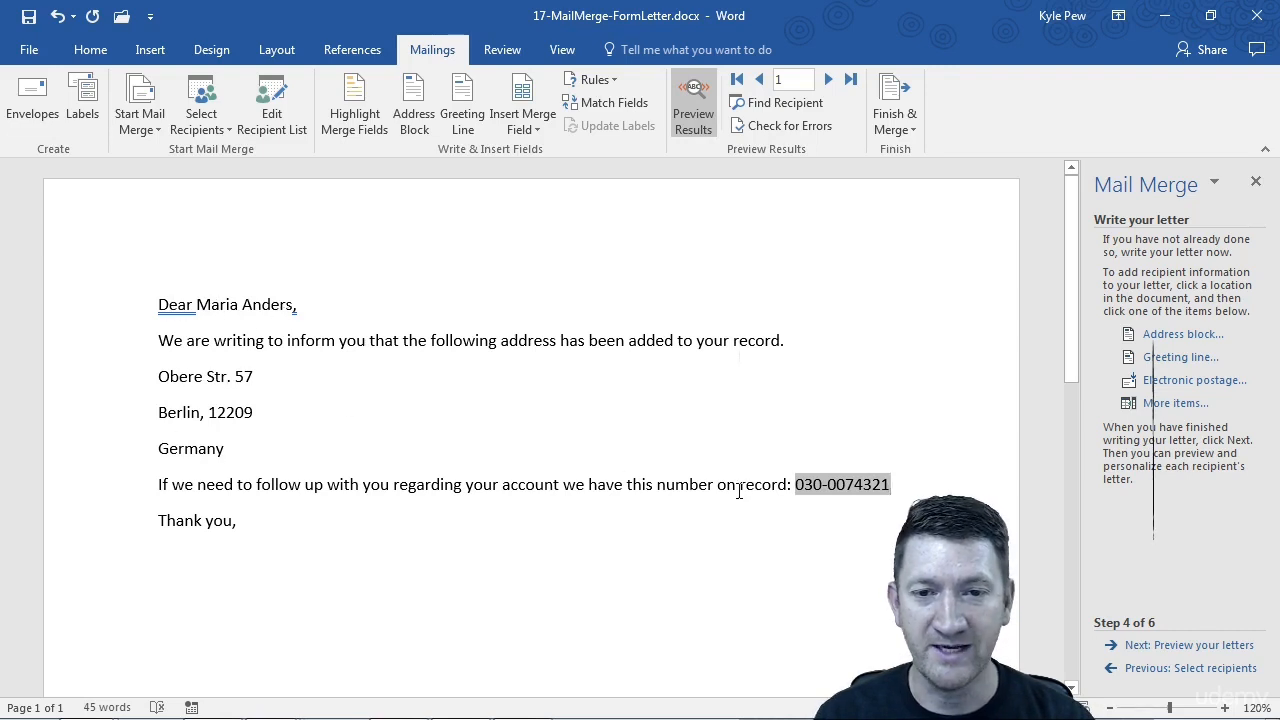
left_click(828, 82)
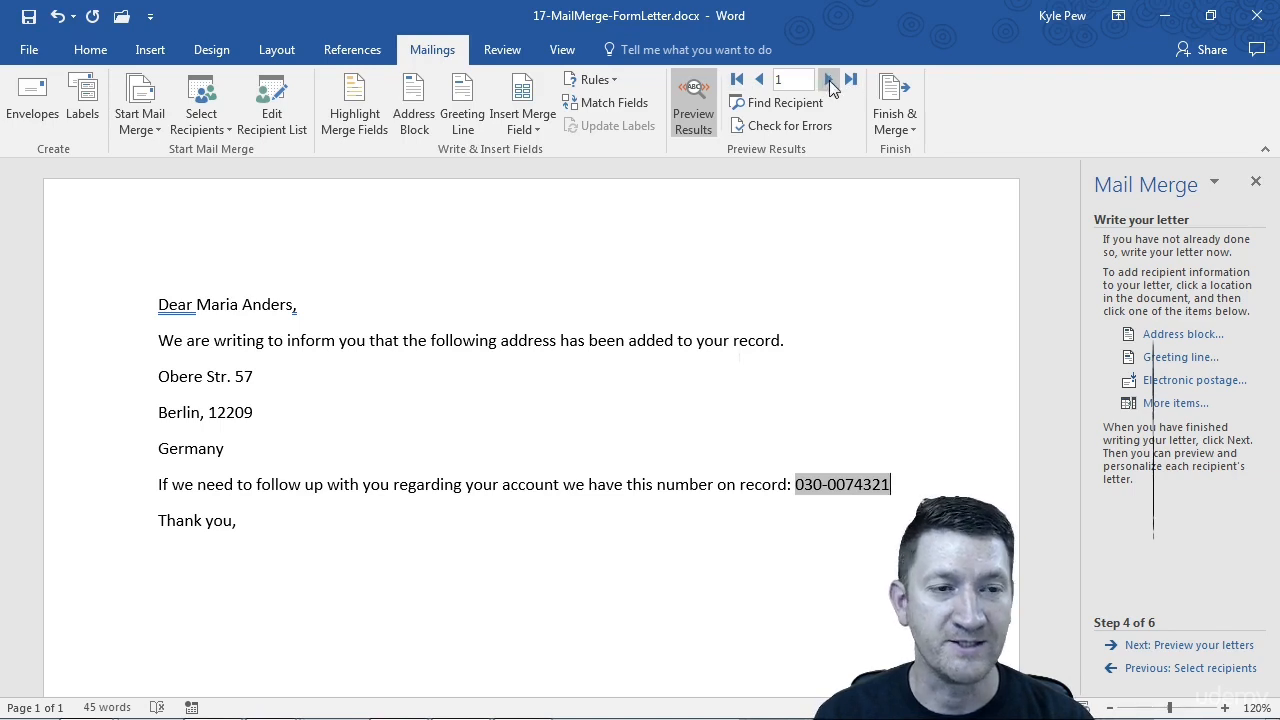
left_click(829, 80)
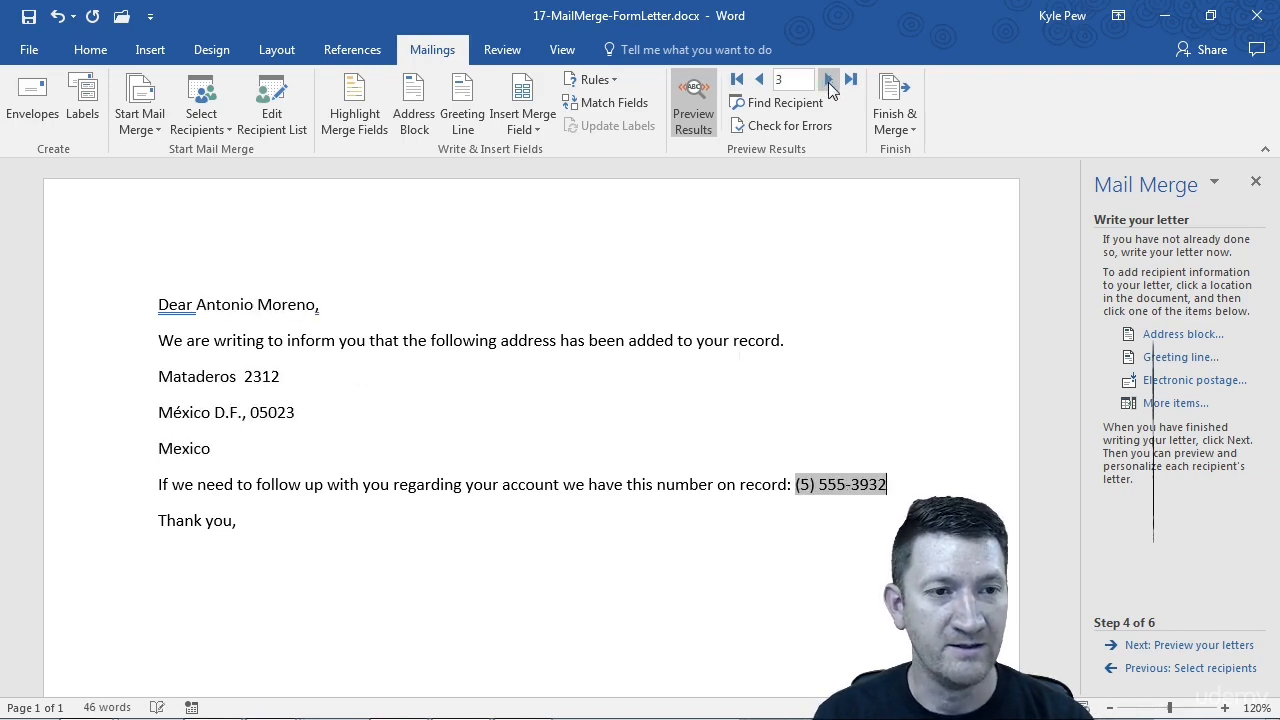
left_click(829, 80)
left_click(828, 82)
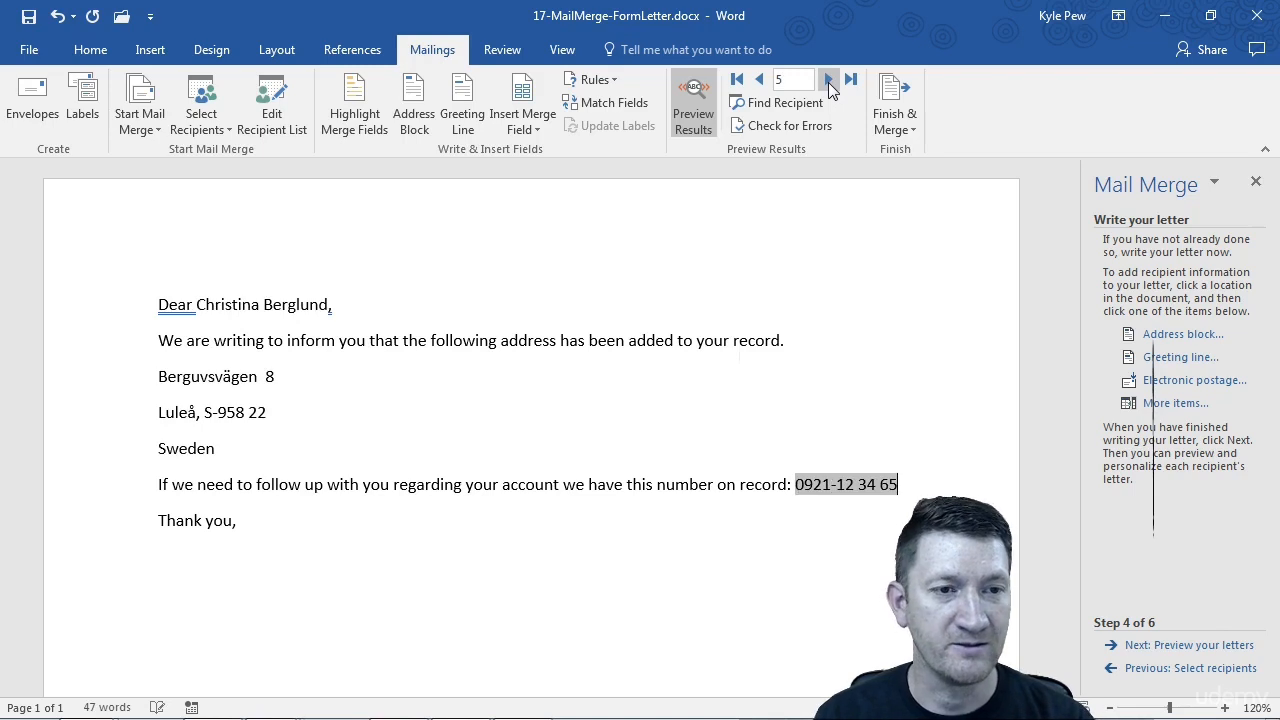
left_click(828, 82)
left_click(828, 82)
left_click(828, 82)
left_click(828, 82)
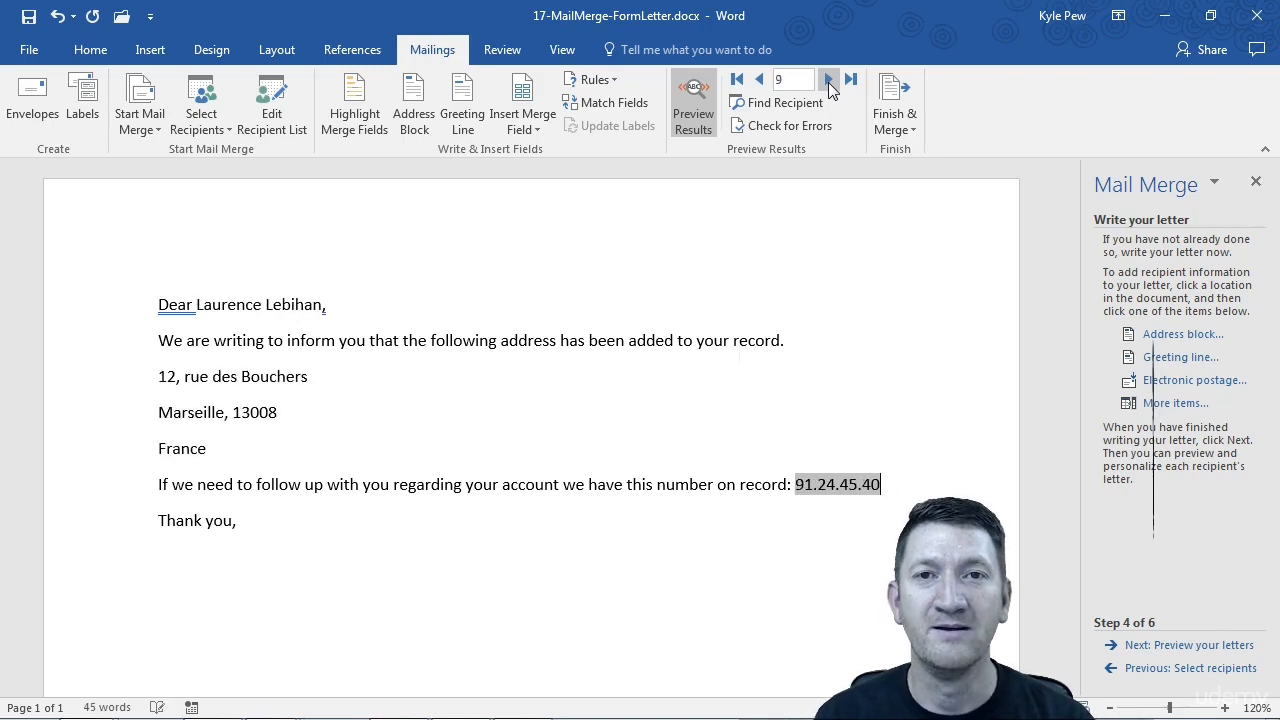
left_click(828, 82)
left_click(828, 82)
left_click(828, 82)
left_click(828, 82)
left_click(828, 82)
left_click(828, 82)
left_click(828, 82)
left_click(828, 82)
left_click(828, 82)
left_click(828, 82)
left_click(828, 82)
left_click(828, 82)
left_click(828, 82)
left_click(828, 82)
left_click(828, 82)
left_click(828, 82)
left_click(828, 82)
left_click(828, 82)
left_click(828, 82)
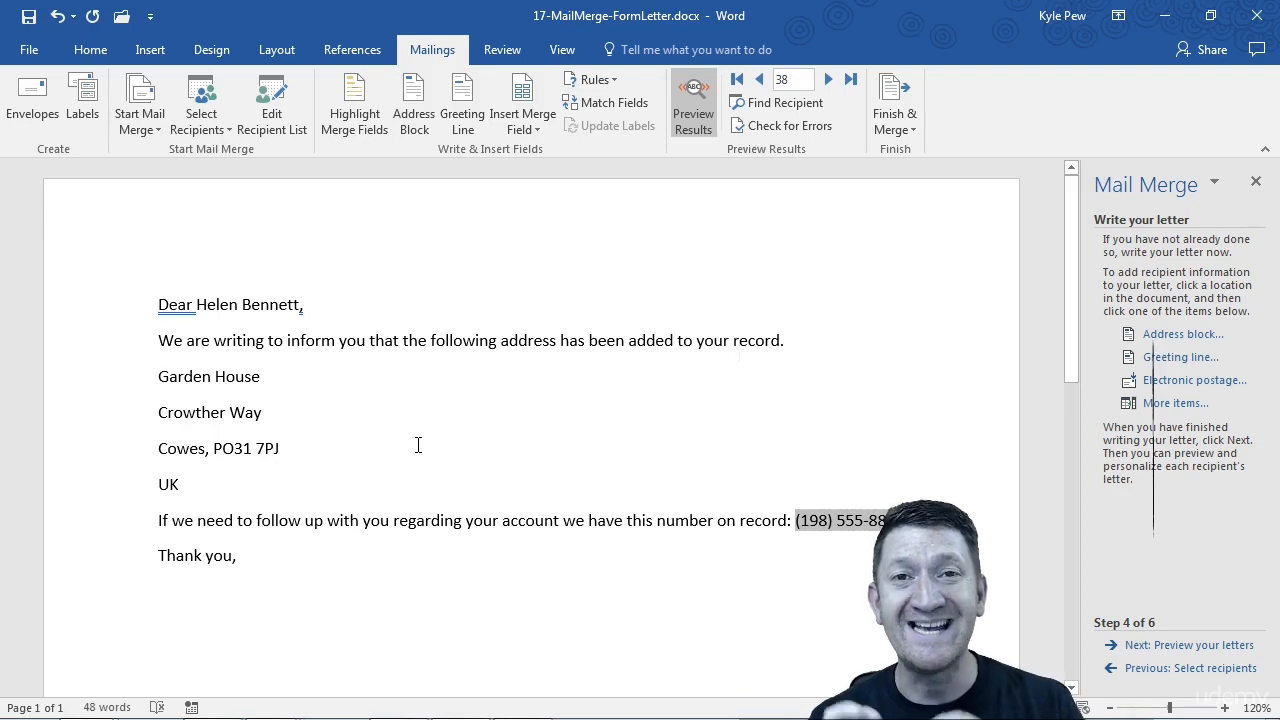
Proceed through the wizard's preview to completing the merge, and merge all records into a new document of individual letters
left_click(1165, 645)
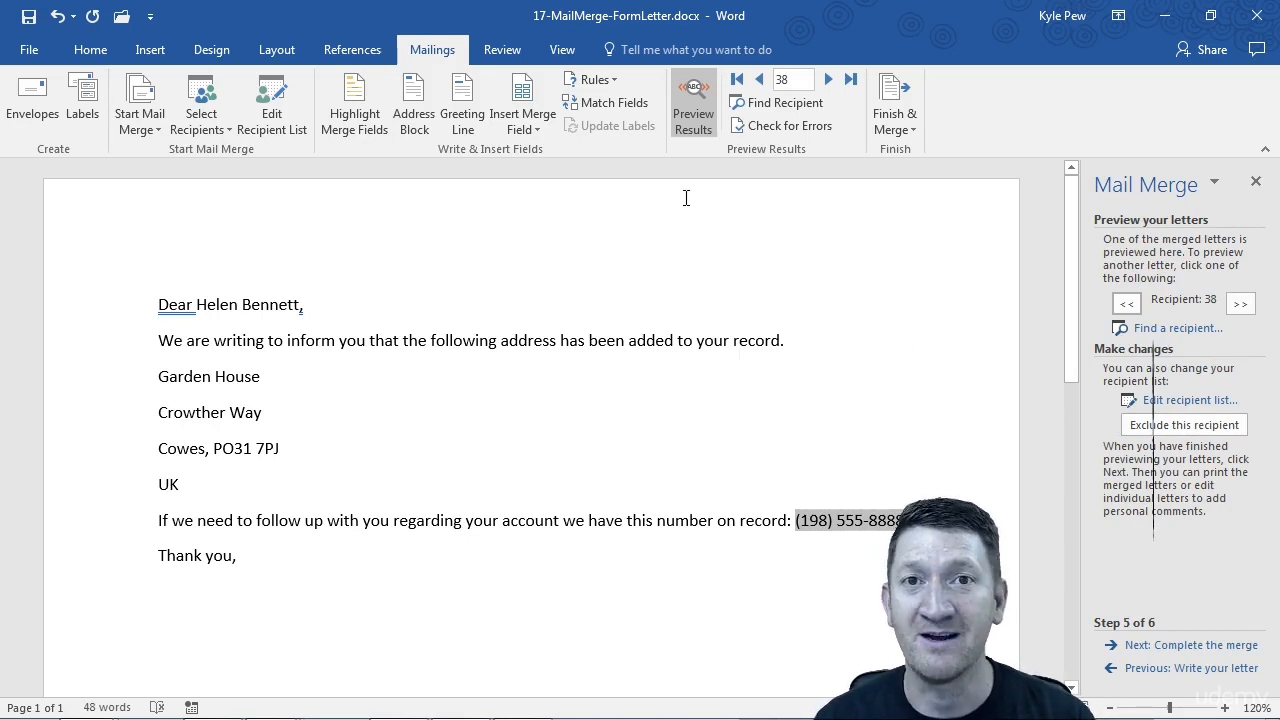
left_click(1190, 647)
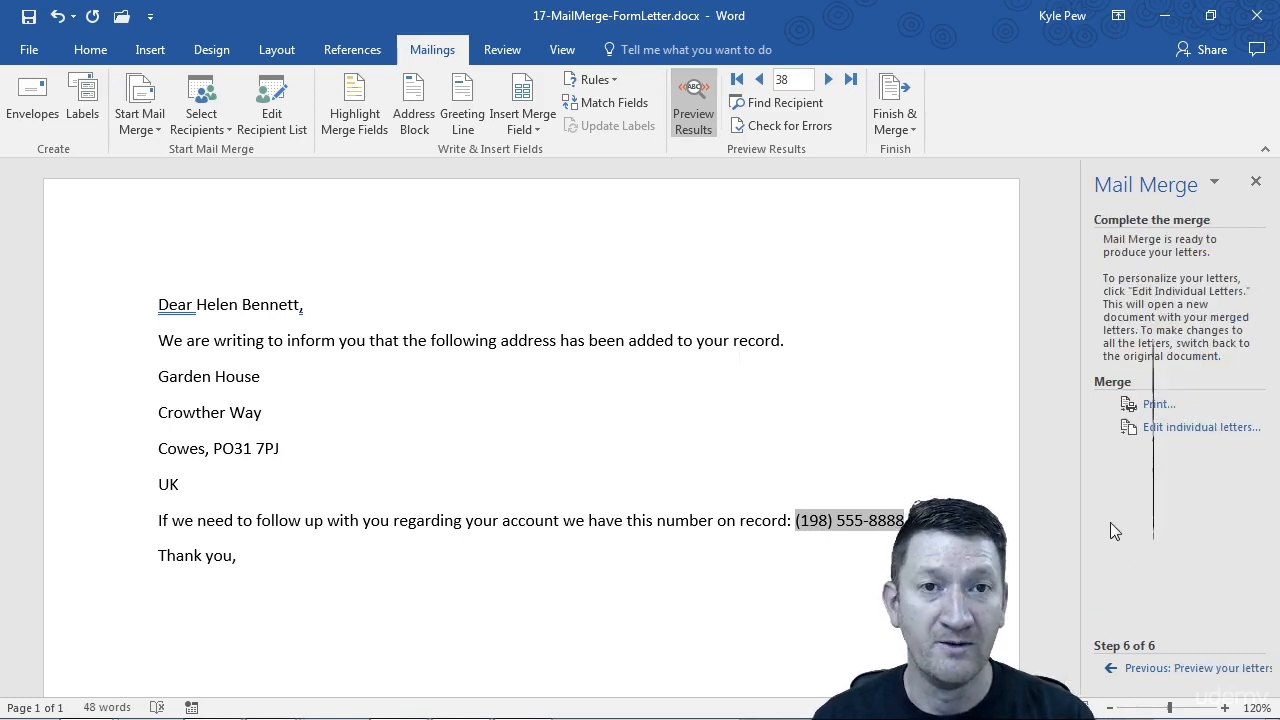
left_click(1195, 428)
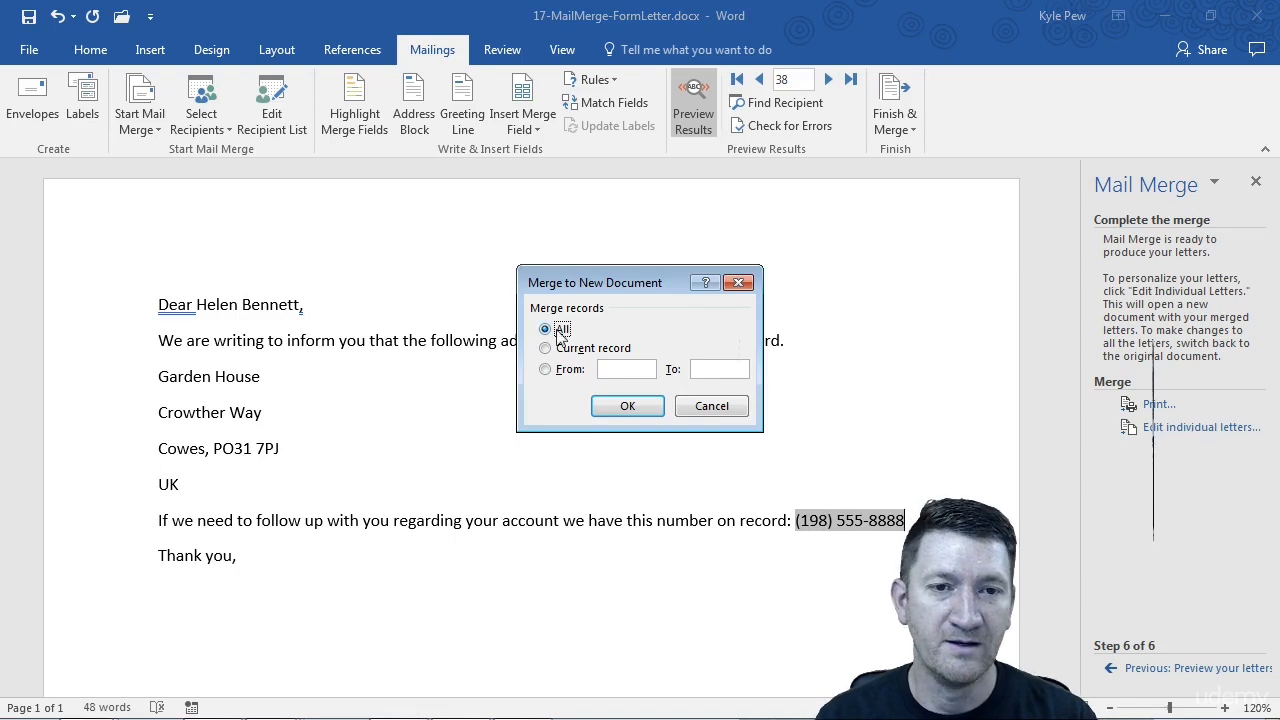
left_click(624, 406)
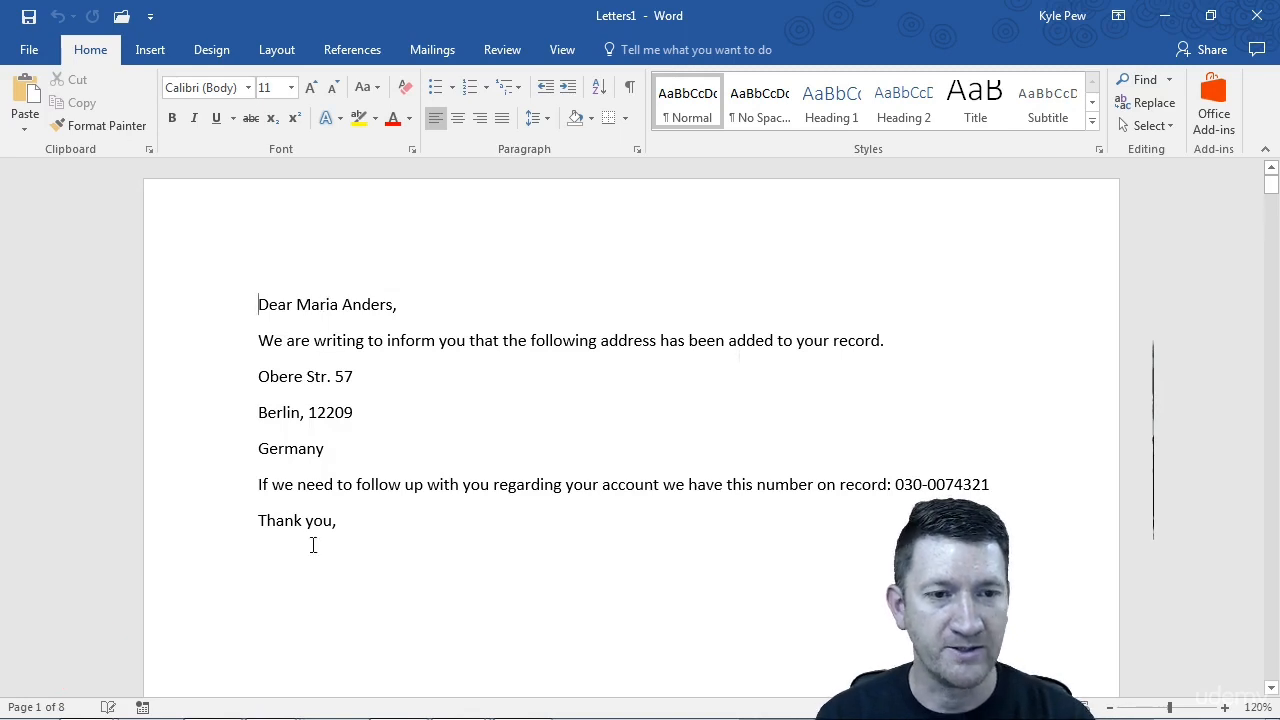
Look through the merged letters in the new document, examining each recipient's name, address and phone number up to page 8
scroll(313, 545, "down", 3)
scroll(313, 545, "down", 13)
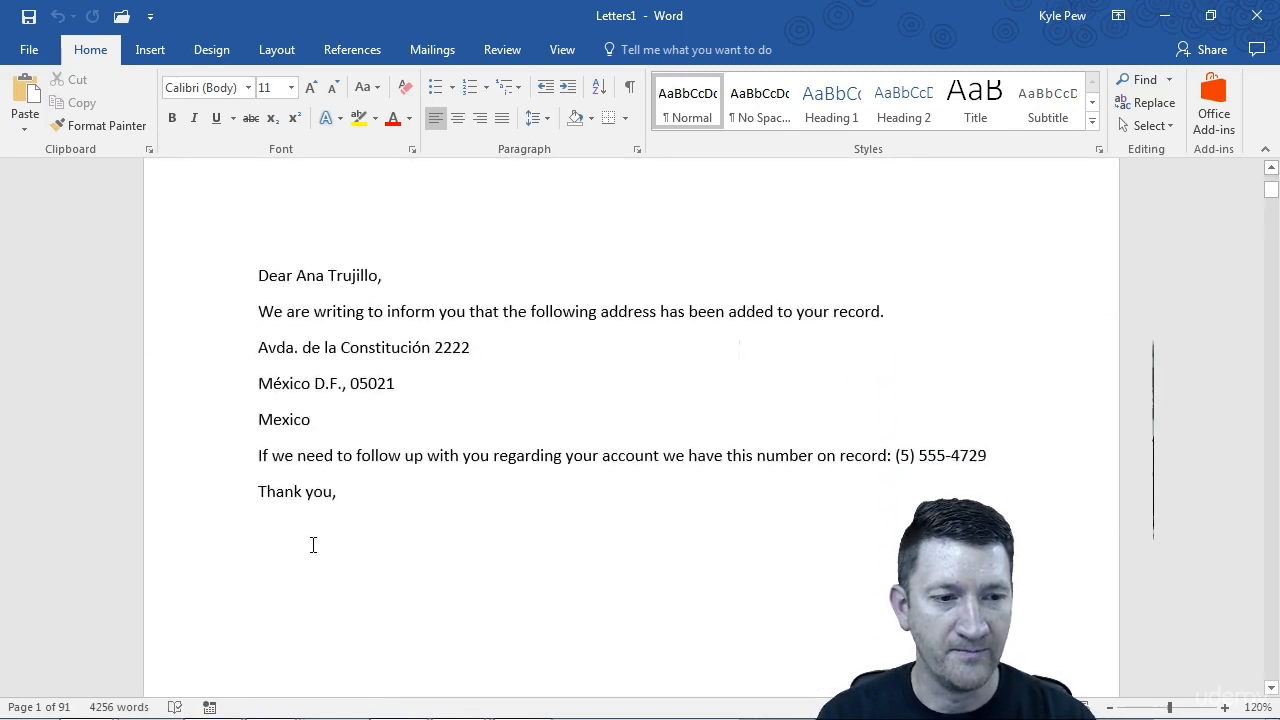
scroll(313, 545, "down", 6)
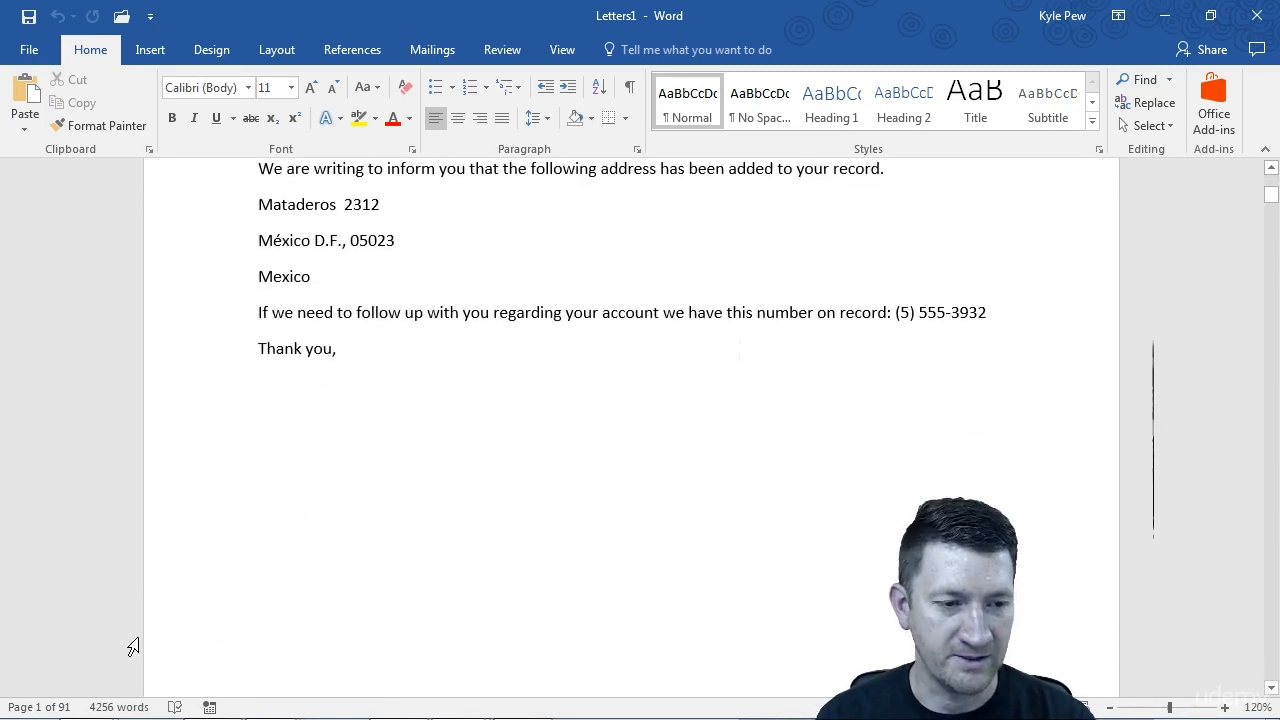
scroll(446, 271, "up", 3)
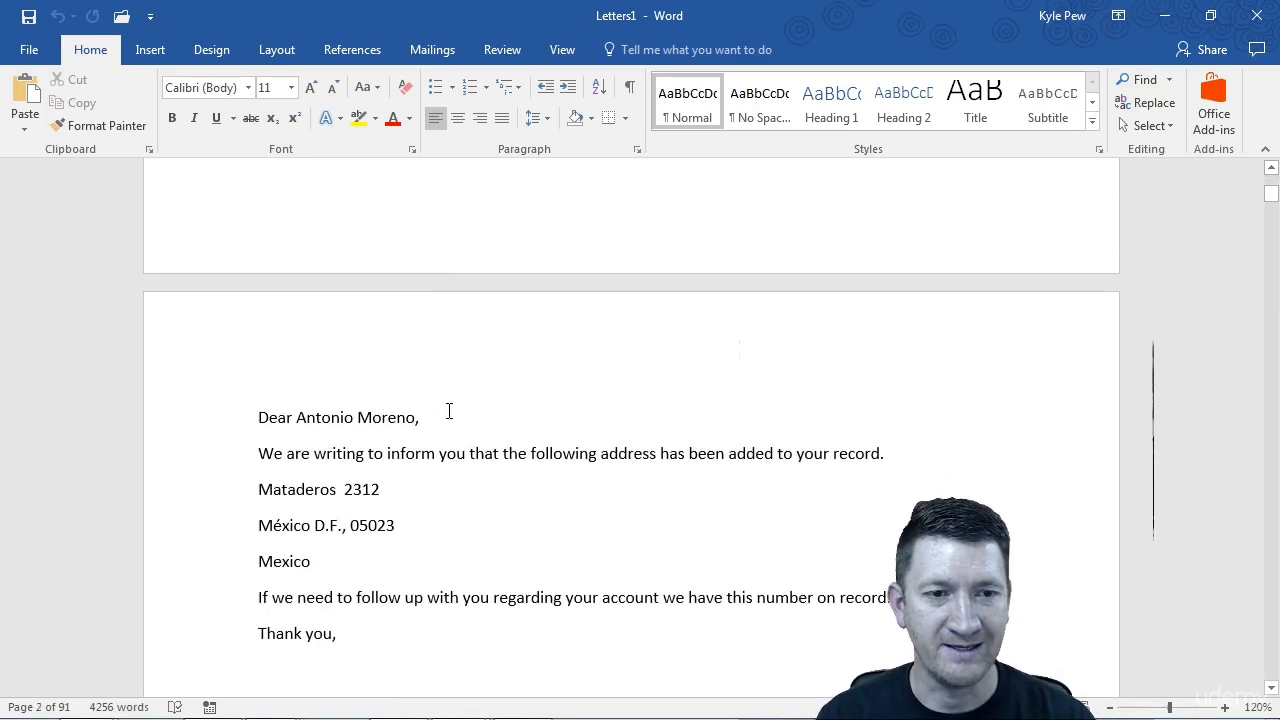
scroll(449, 413, "up", 3)
scroll(449, 414, "down", 10)
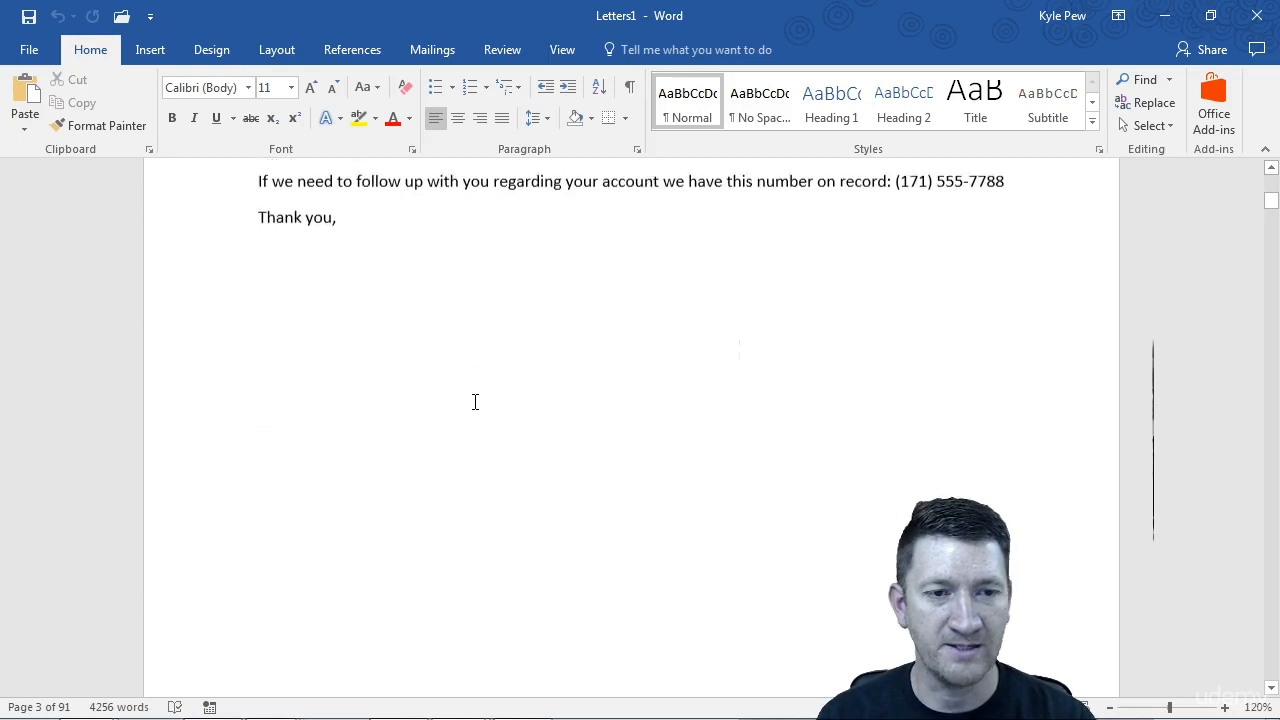
scroll(475, 402, "down", 5)
scroll(443, 466, "down", 10)
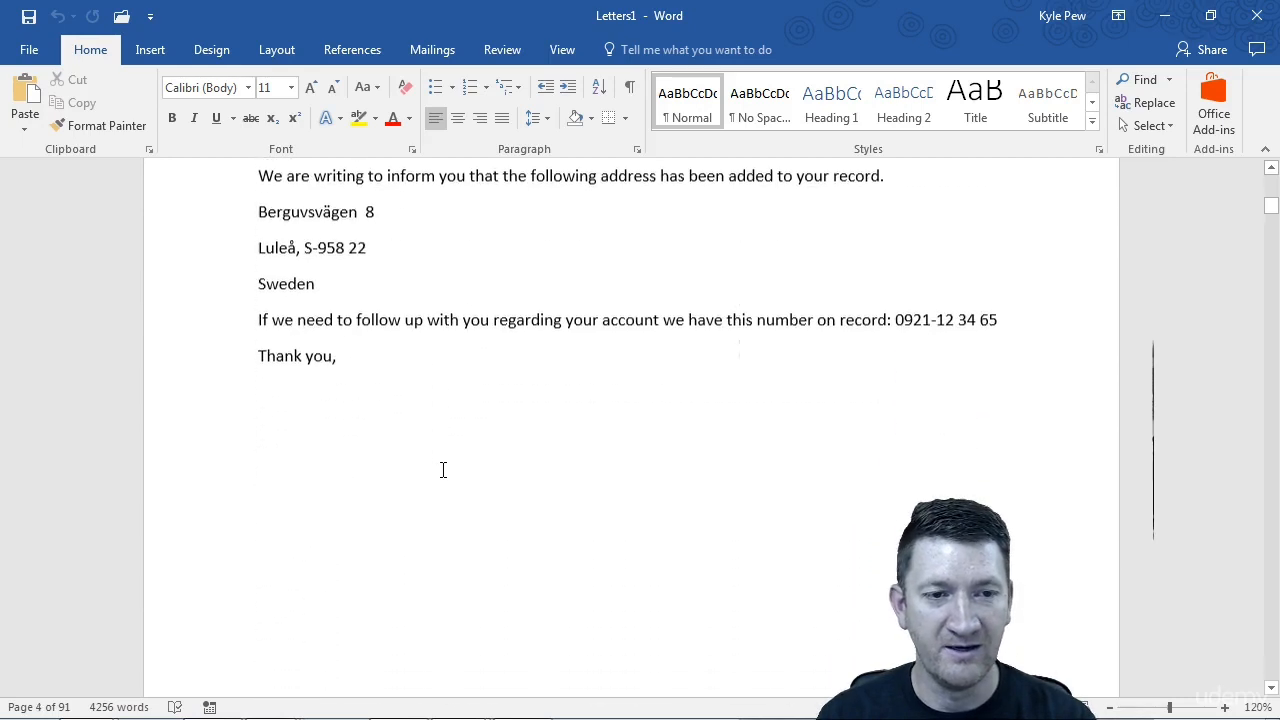
scroll(443, 463, "down", 15)
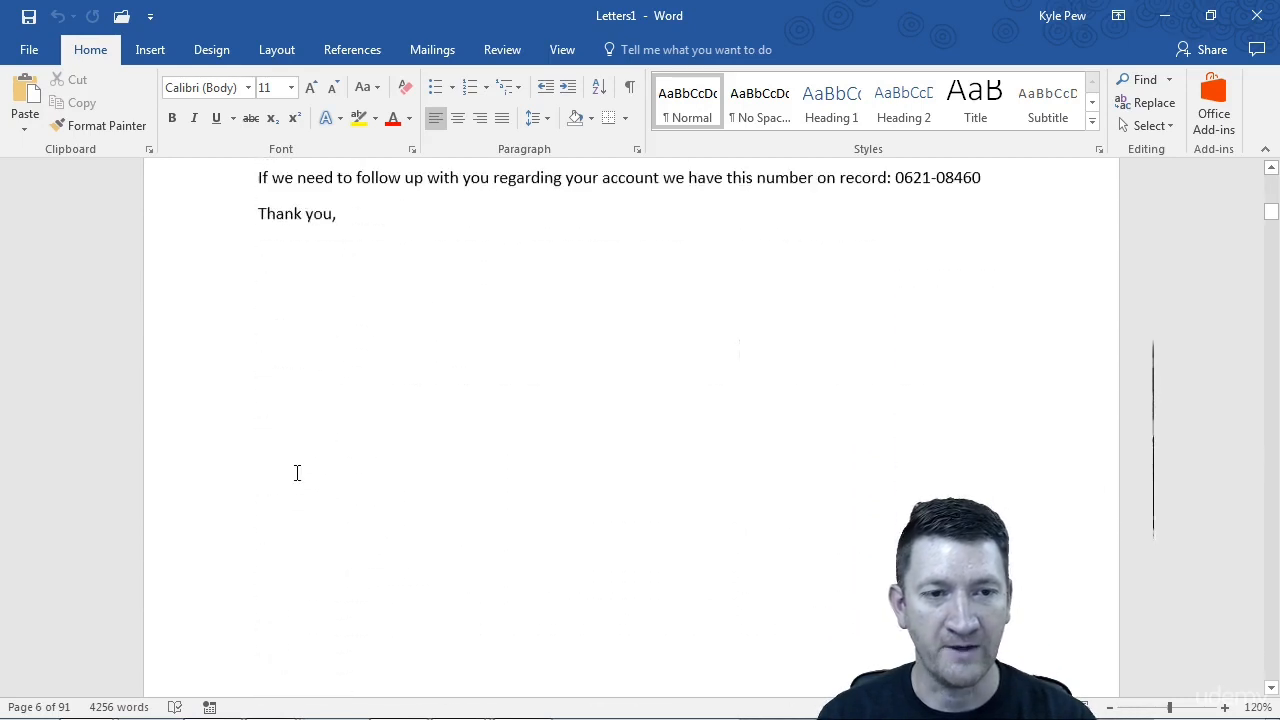
scroll(300, 471, "down", 5)
scroll(314, 520, "down", 10)
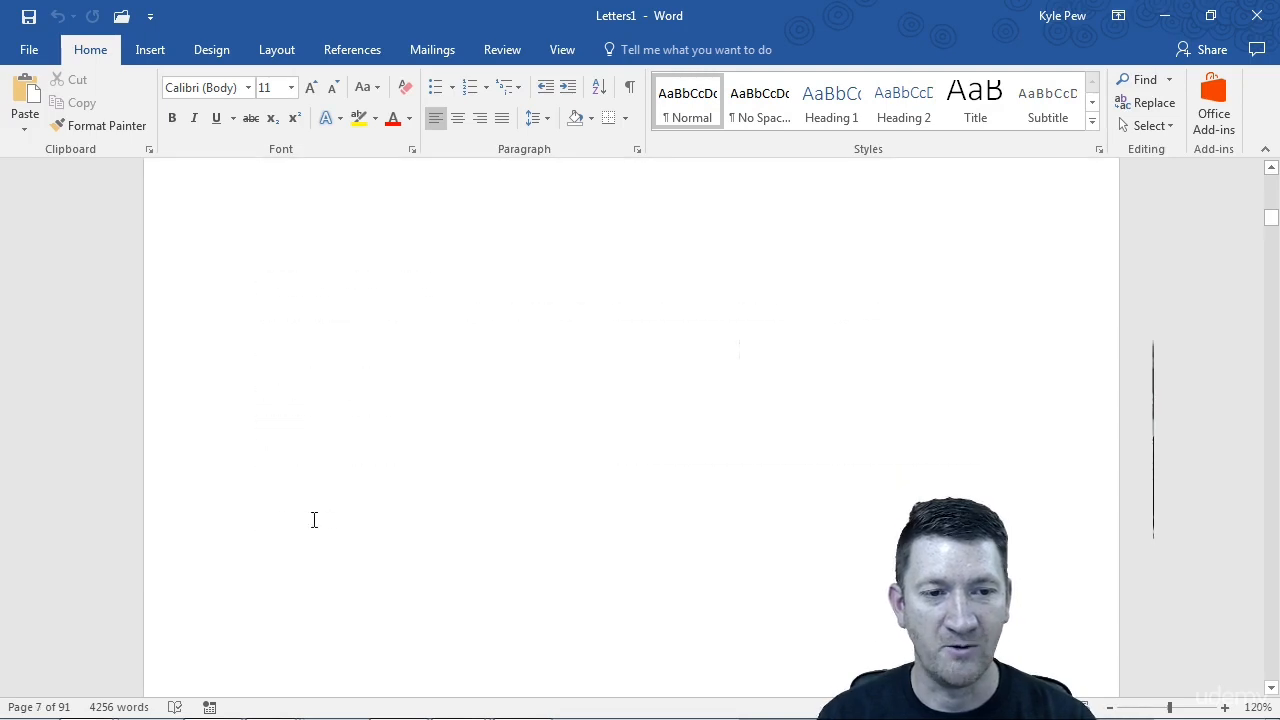
scroll(314, 520, "down", 4)
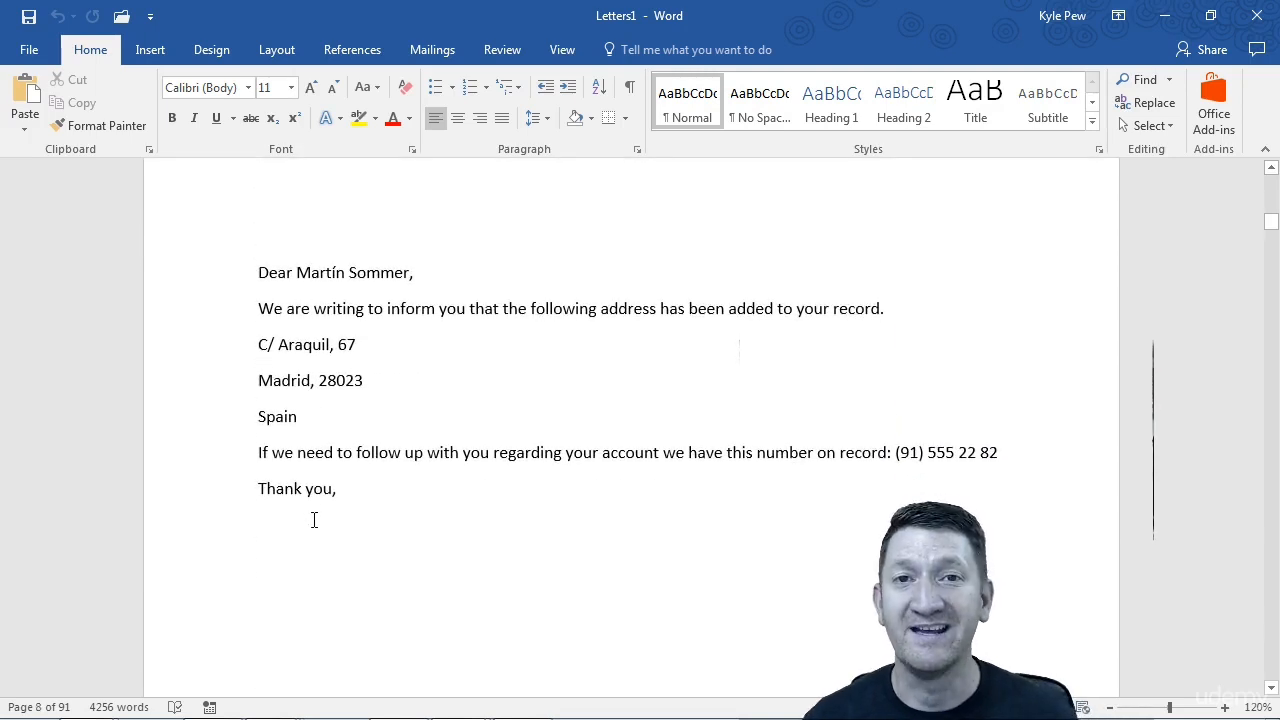